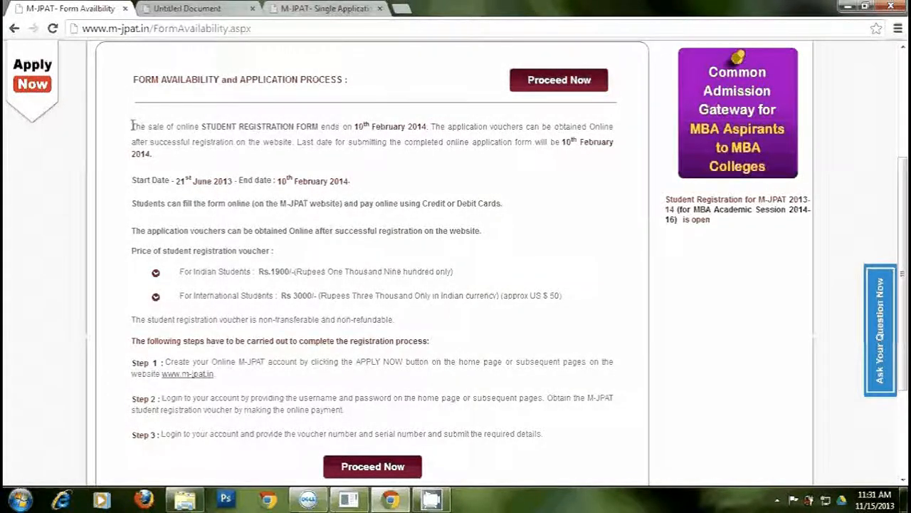
- Read the registration deadline and the Indian and international voucher prices, then proceed to Student Registration
{"action": "left_click_drag", "start_coordinate": [132, 126], "coordinate": [158, 156]}
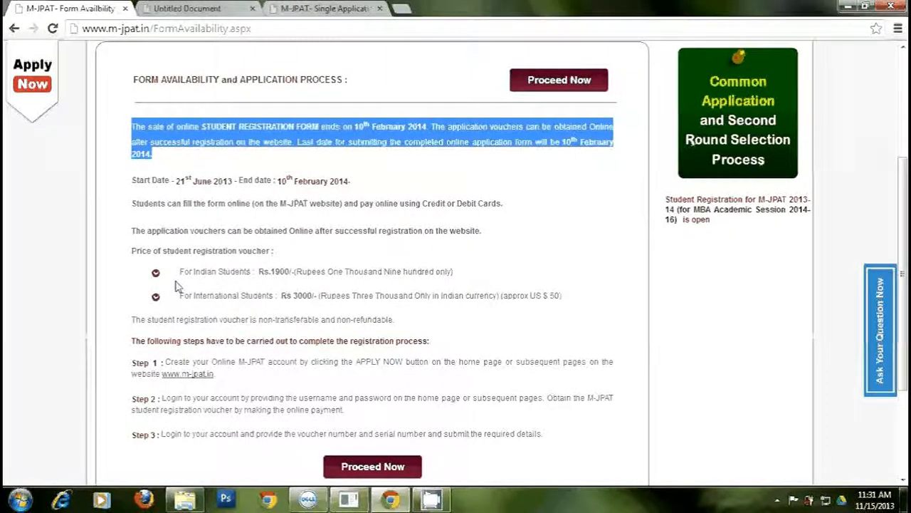
{"action": "left_click_drag", "start_coordinate": [179, 272], "coordinate": [456, 271]}
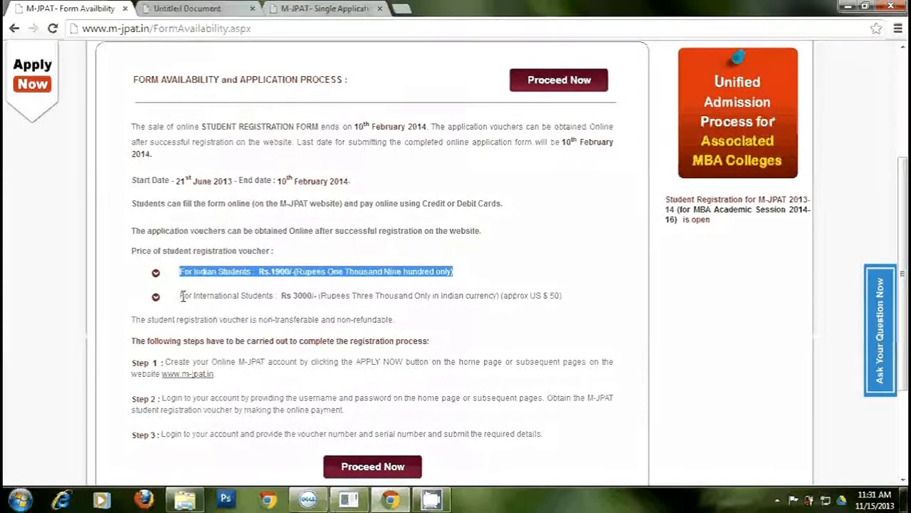
{"action": "left_click_drag", "start_coordinate": [183, 296], "coordinate": [564, 297]}
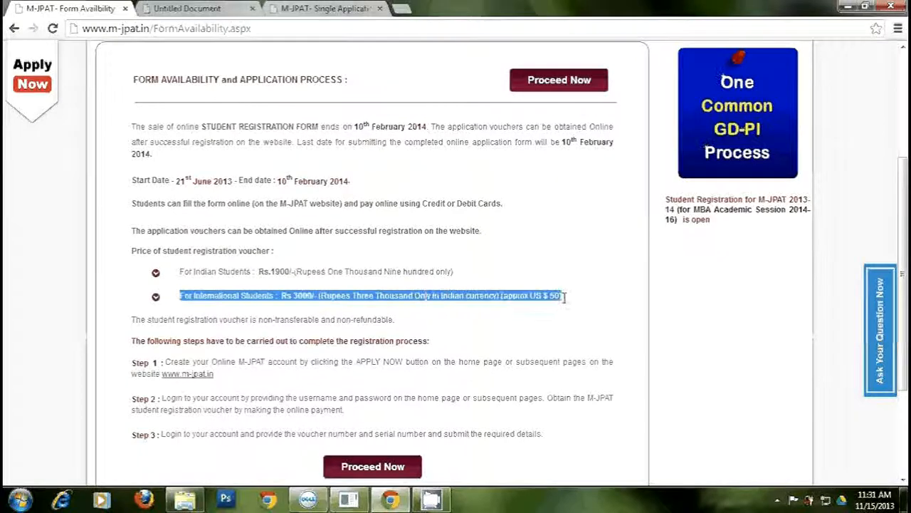
{"action": "left_click", "coordinate": [442, 473]}
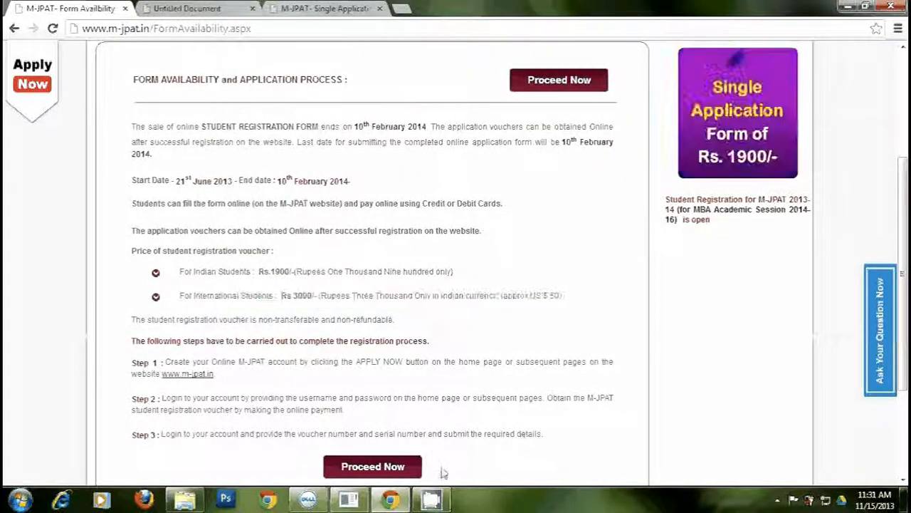
{"action": "left_click", "coordinate": [373, 467]}
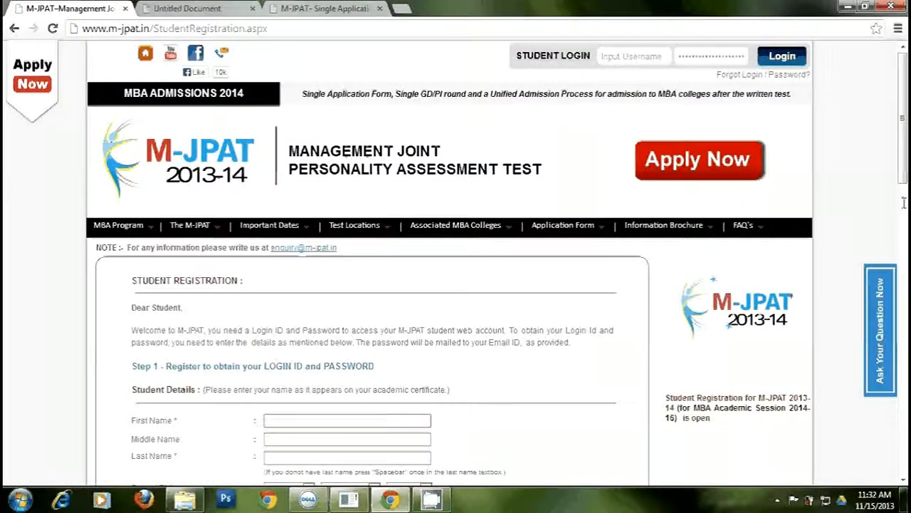
- Scroll through the blank form's student, address, contact, login and preference sections
{"action": "scroll", "coordinate": [904, 202], "scroll_direction": "down", "scroll_amount": 2}
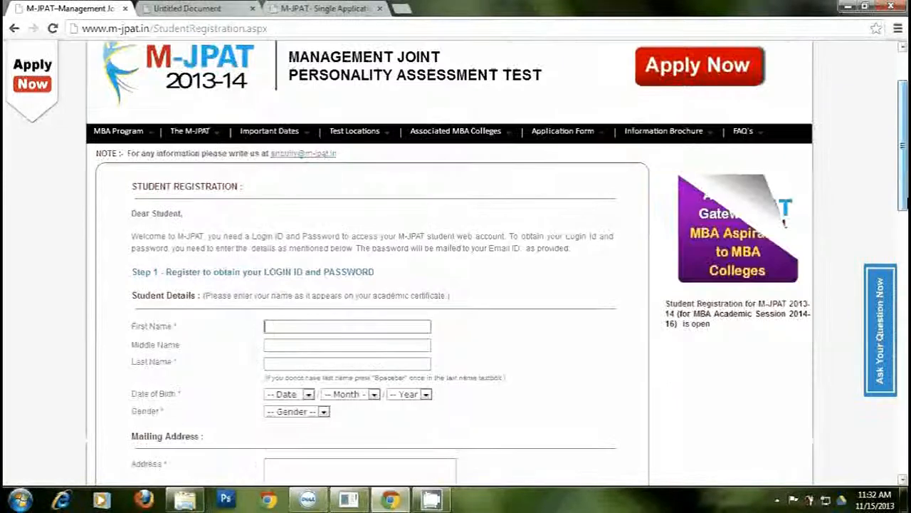
{"action": "scroll", "coordinate": [904, 202], "scroll_direction": "down", "scroll_amount": 3}
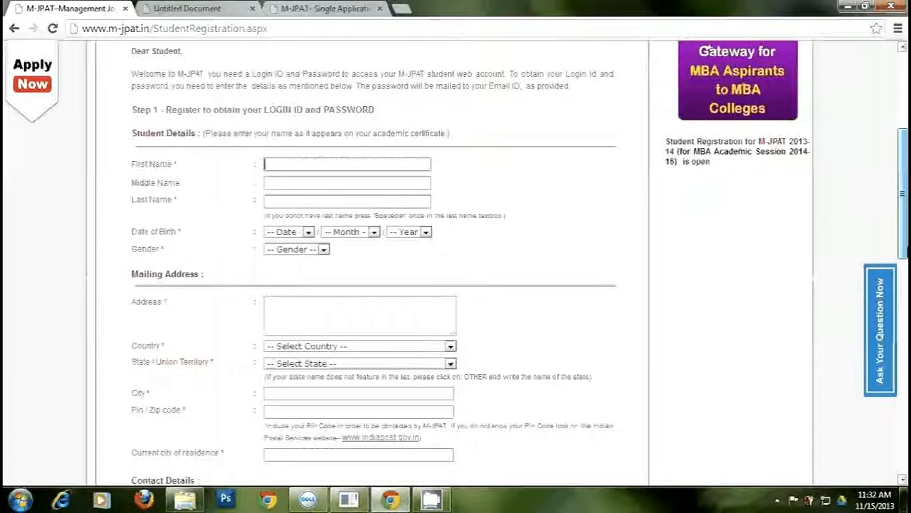
{"action": "scroll", "coordinate": [904, 202], "scroll_direction": "down", "scroll_amount": 2}
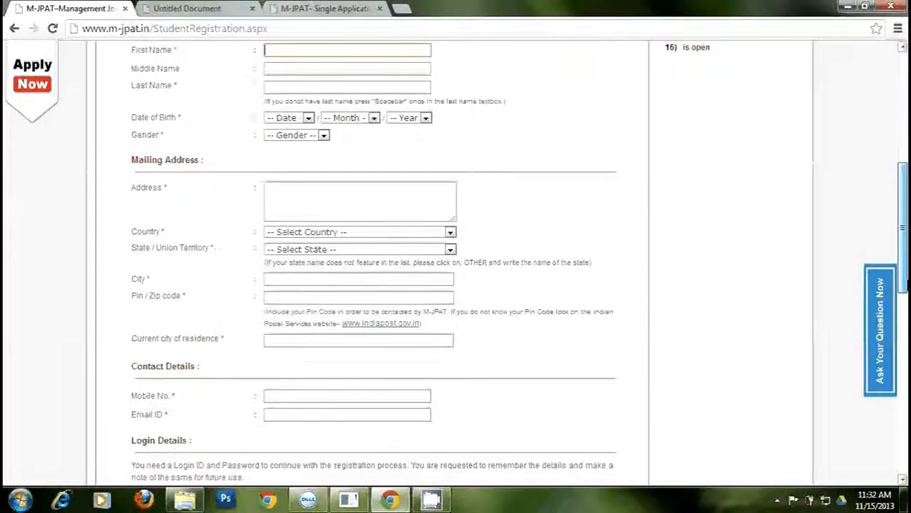
{"action": "scroll", "coordinate": [904, 202], "scroll_direction": "down", "scroll_amount": 1}
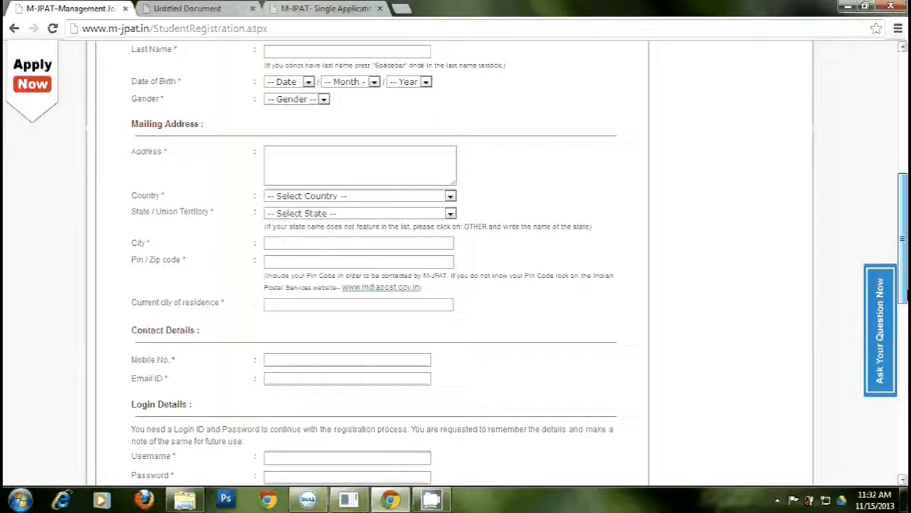
{"action": "scroll", "coordinate": [904, 202], "scroll_direction": "down", "scroll_amount": 3}
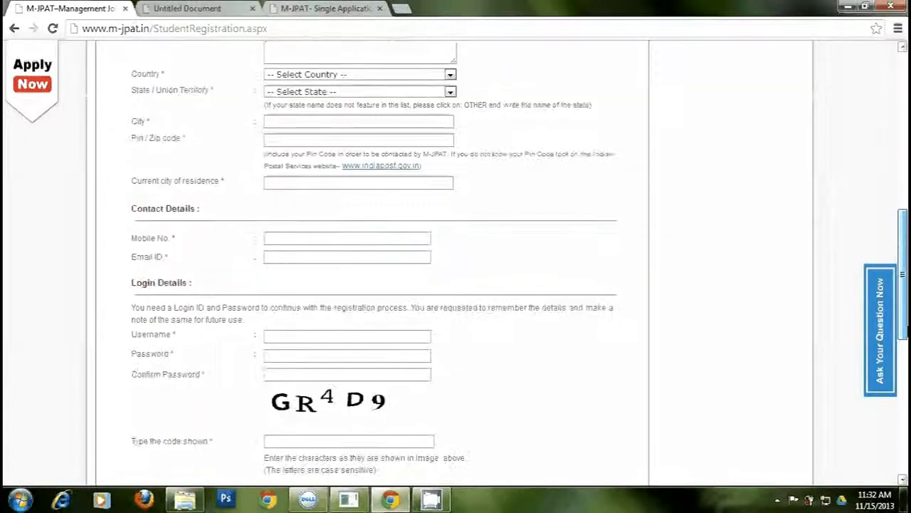
{"action": "scroll", "coordinate": [374, 264], "scroll_direction": "down", "scroll_amount": 1}
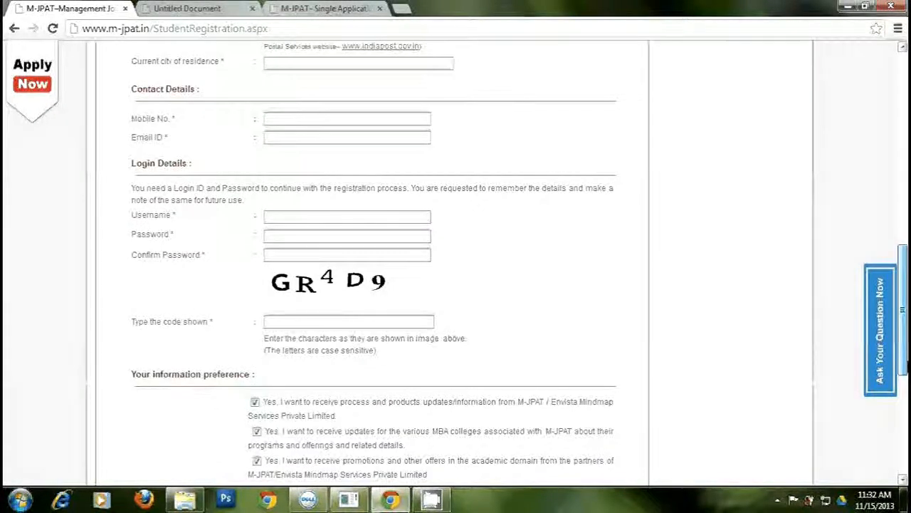
{"action": "scroll", "coordinate": [374, 264], "scroll_direction": "down", "scroll_amount": 2}
{"action": "scroll", "coordinate": [374, 264], "scroll_direction": "down", "scroll_amount": 3}
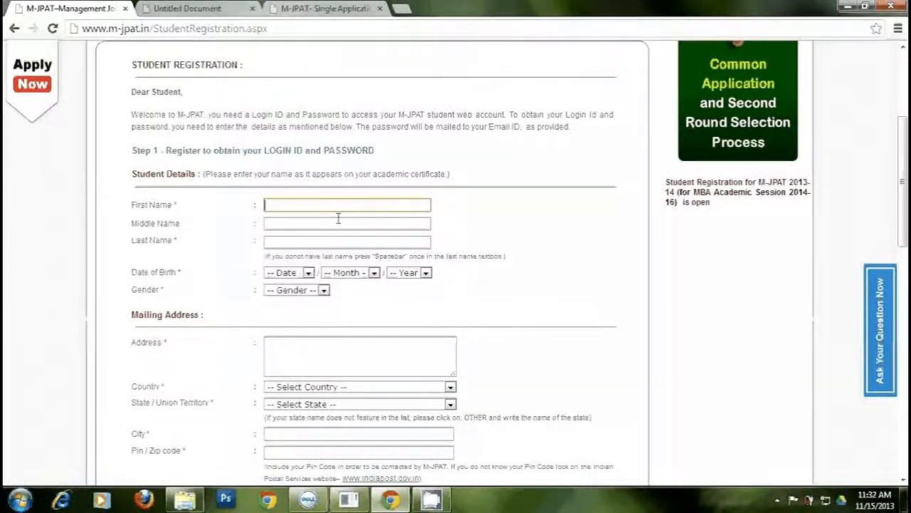
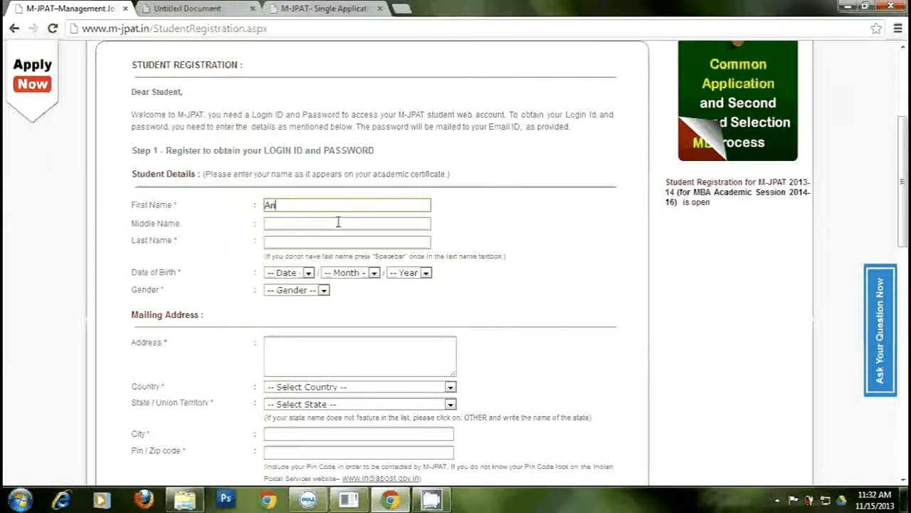
- Enter the student's first and last name, leaving Middle Name blank
{"action": "key", "text": "Tab"}
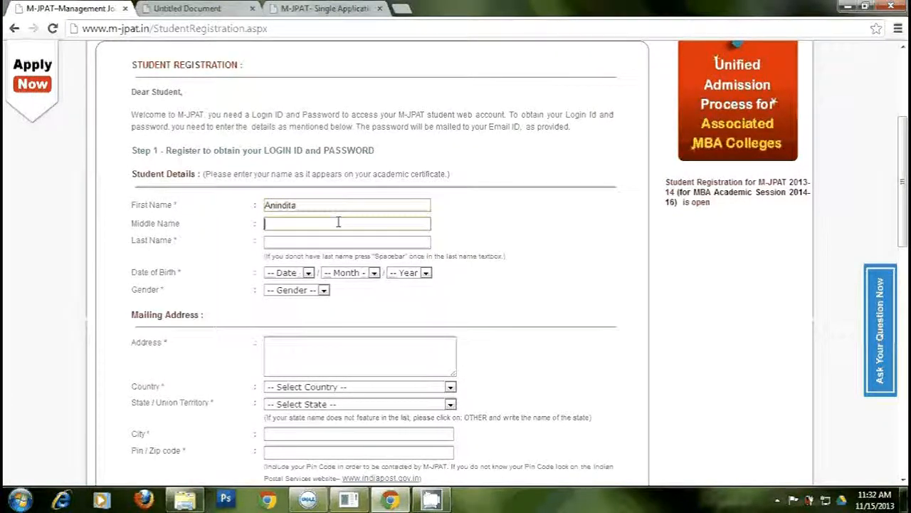
{"action": "key", "text": "Tab"}
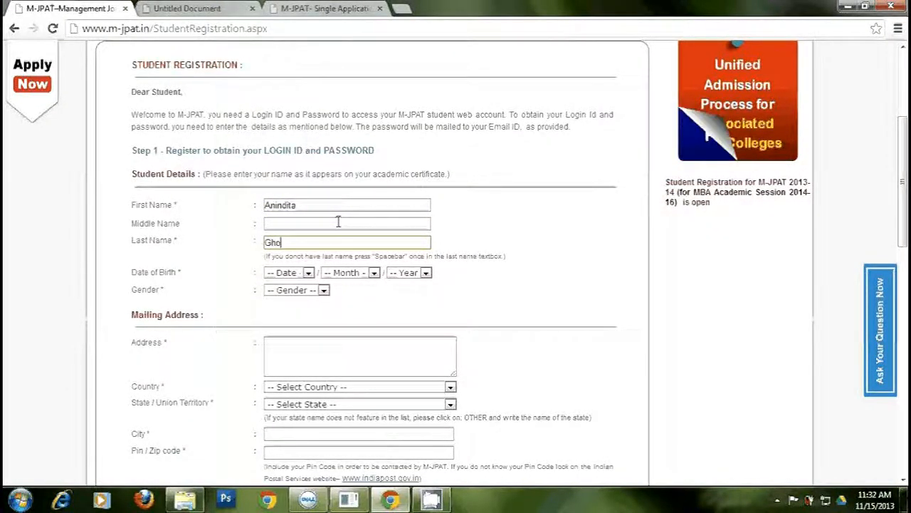
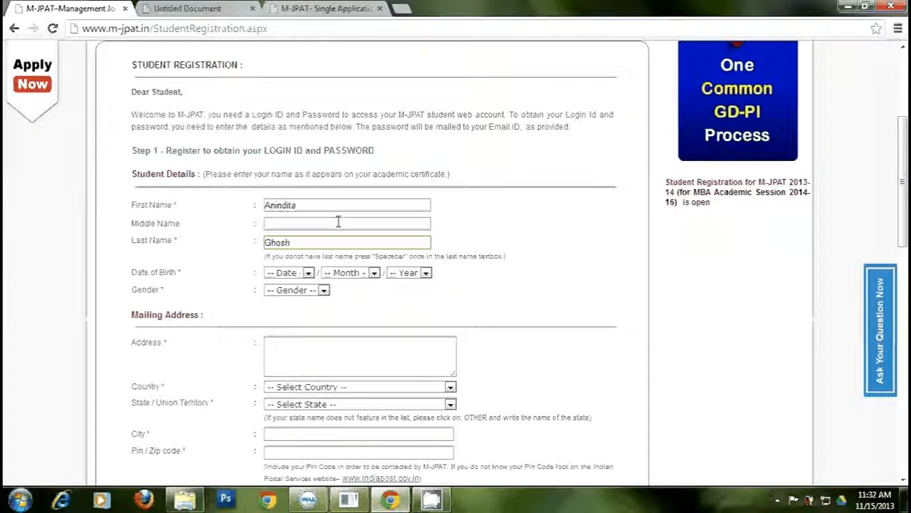
- Set the date of birth to 09 February 1990 and the gender to Female
{"action": "left_click", "coordinate": [311, 274]}
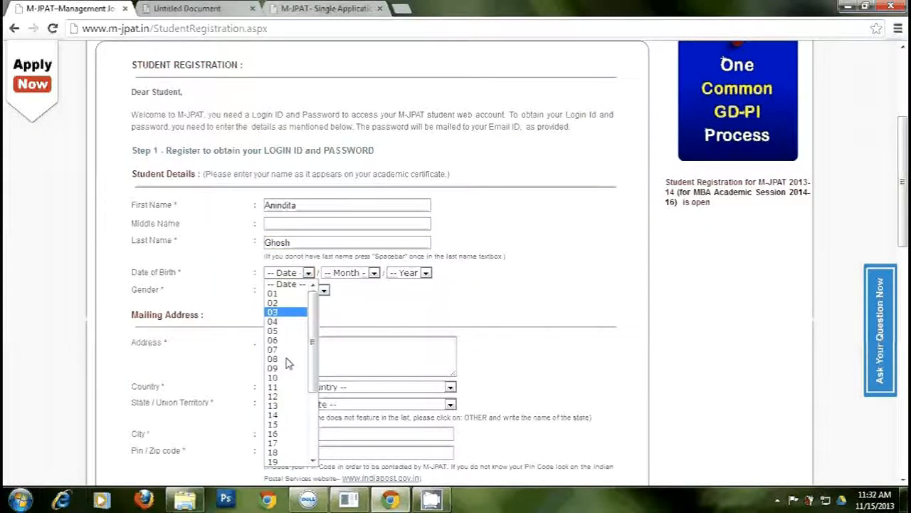
{"action": "left_click", "coordinate": [287, 363]}
{"action": "left_click", "coordinate": [367, 277]}
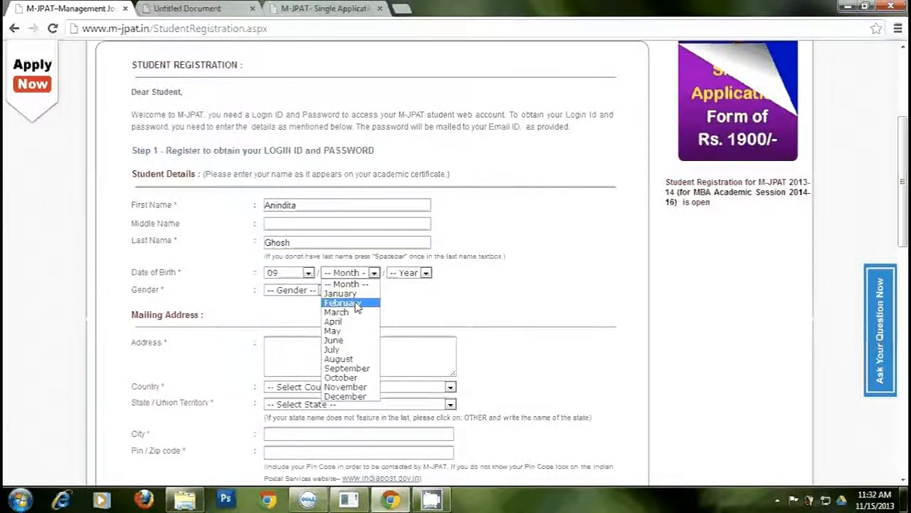
{"action": "left_click", "coordinate": [342, 301]}
{"action": "left_click", "coordinate": [425, 274]}
{"action": "left_click_drag", "start_coordinate": [436, 314], "coordinate": [435, 392]}
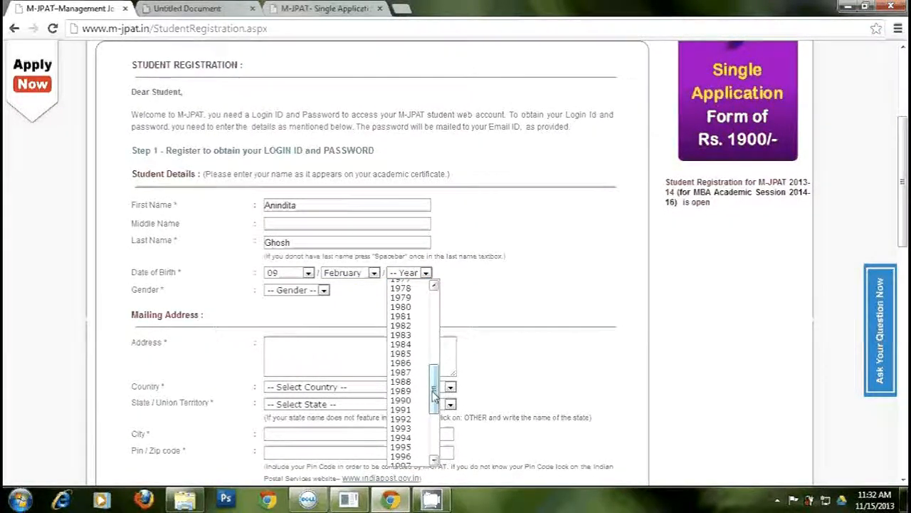
{"action": "left_click", "coordinate": [407, 399]}
{"action": "left_click", "coordinate": [323, 290]}
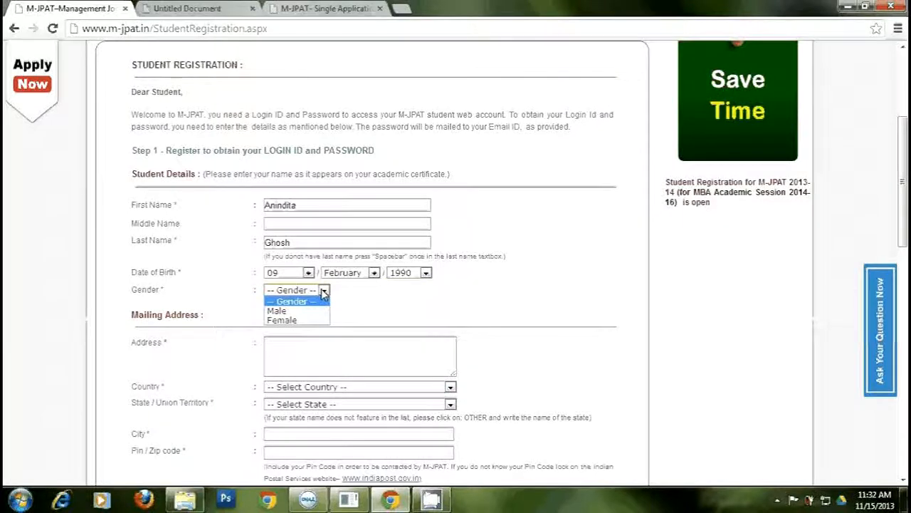
{"action": "left_click", "coordinate": [282, 320]}
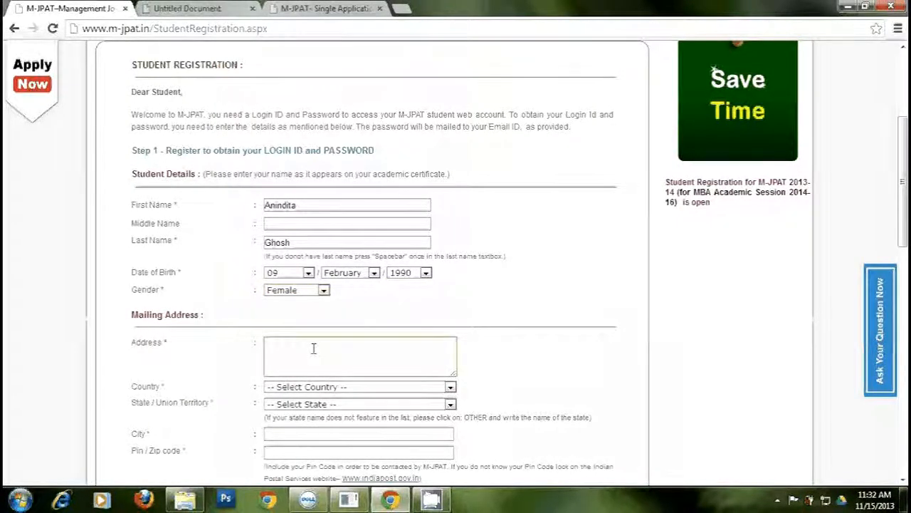
- Type the student's street address into the Address box, correcting an early typo
{"action": "left_click", "coordinate": [313, 348]}
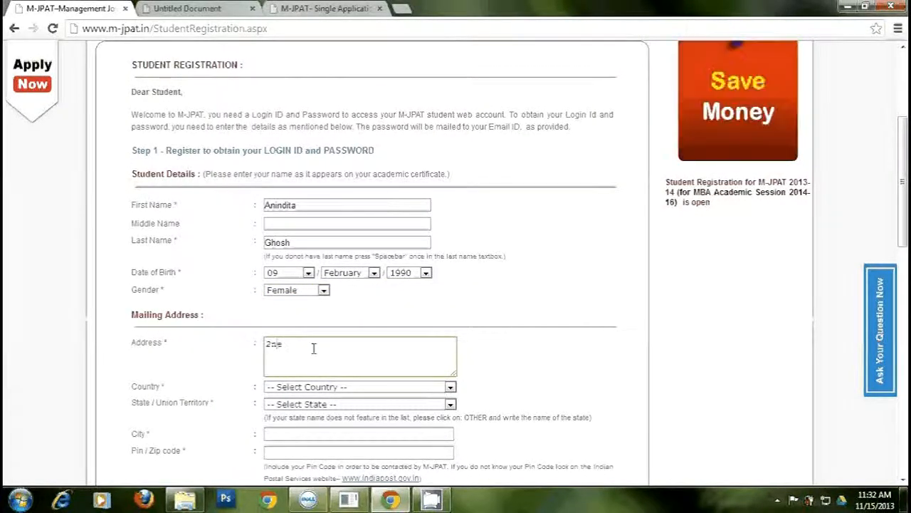
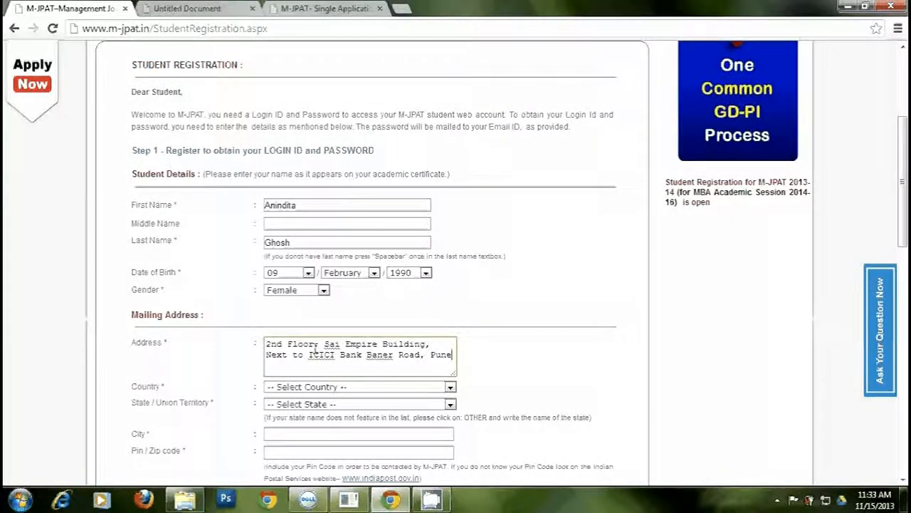
- Set the country to India and the state to Maharashtra
{"action": "left_click", "coordinate": [450, 389]}
{"action": "left_click", "coordinate": [287, 209]}
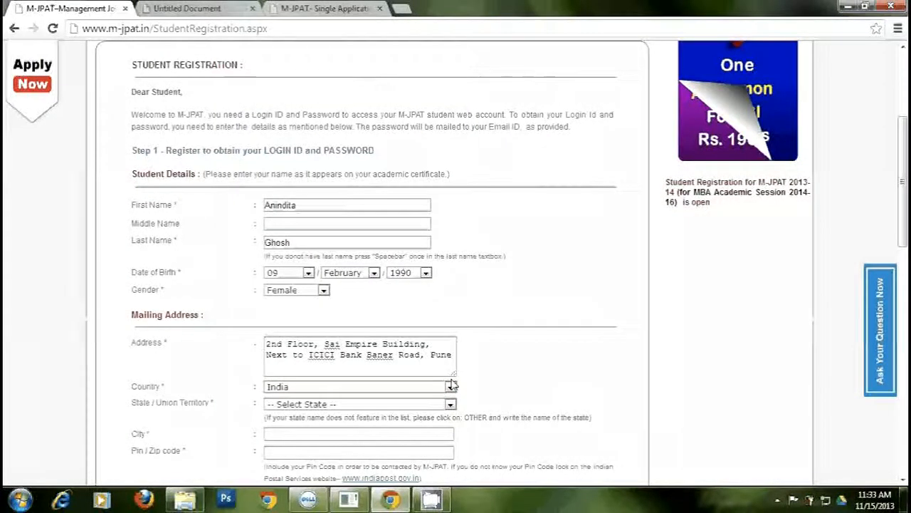
{"action": "left_click", "coordinate": [450, 404]}
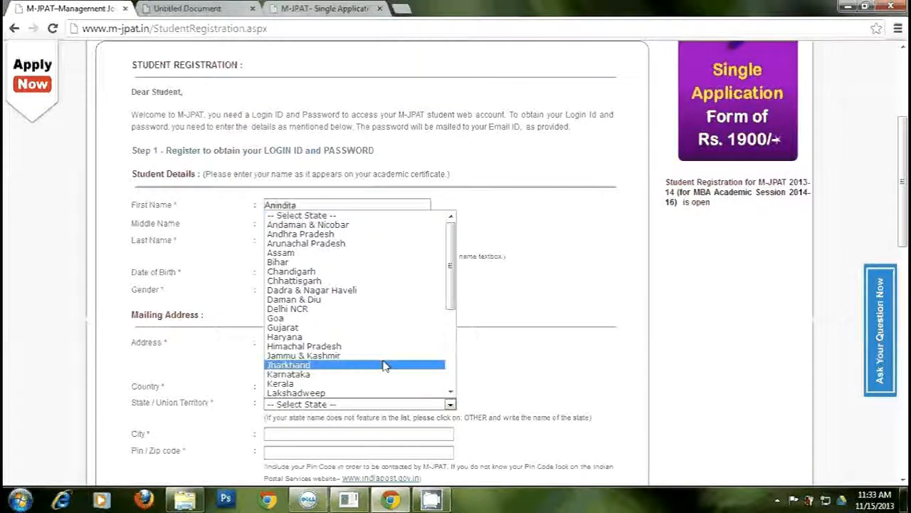
{"action": "left_click_drag", "start_coordinate": [450, 313], "coordinate": [455, 353]}
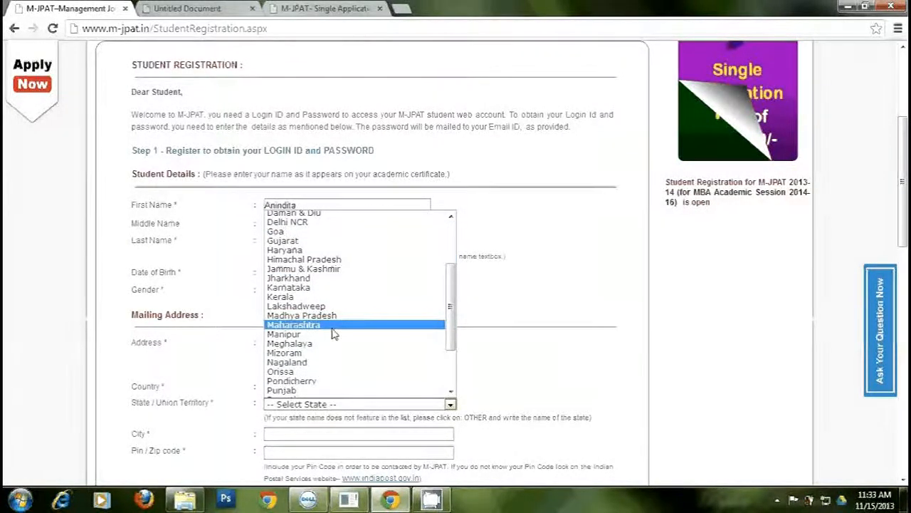
{"action": "left_click", "coordinate": [332, 328]}
- Enter city Pune, the PIN code and current city of residence, then begin the mobile number
{"action": "scroll", "coordinate": [523, 352], "scroll_direction": "down", "scroll_amount": 1}
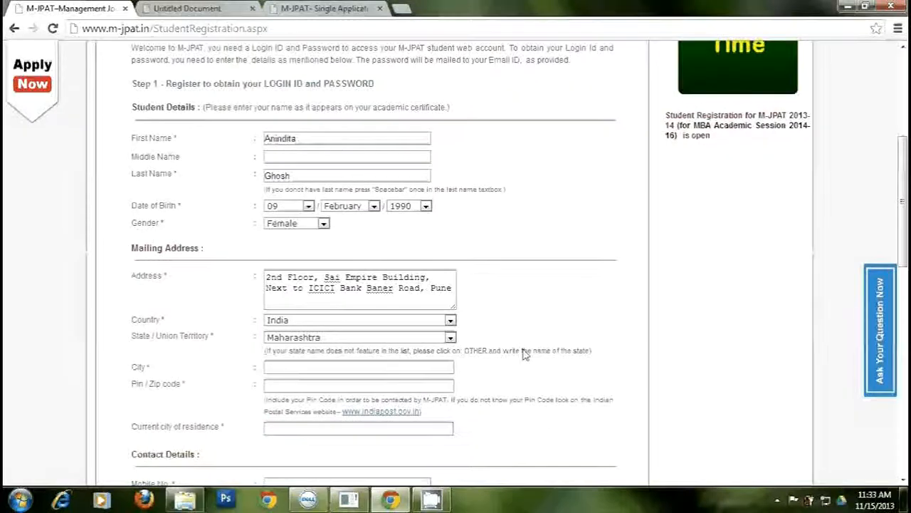
{"action": "scroll", "coordinate": [522, 354], "scroll_direction": "down", "scroll_amount": 1}
{"action": "left_click", "coordinate": [399, 299]}
{"action": "type", "text": "Pu"}
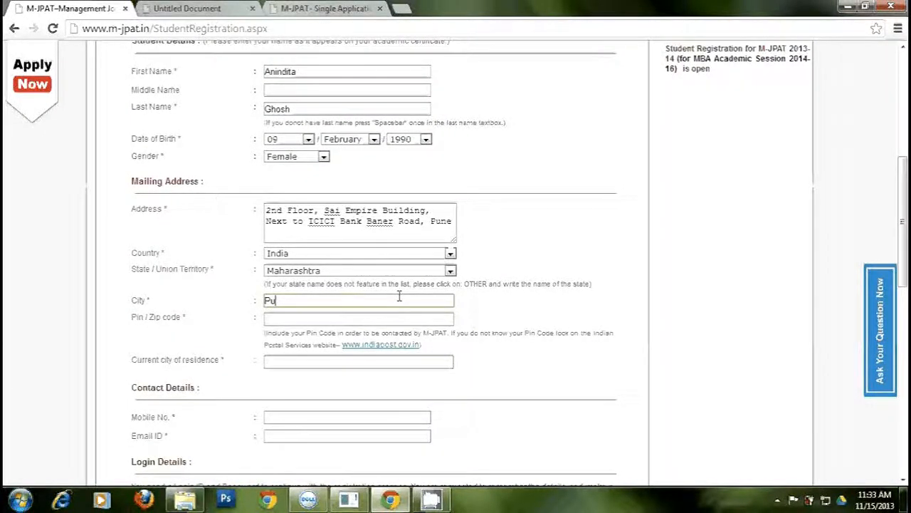
{"action": "type", "text": "ne"}
{"action": "key", "text": "Tab"}
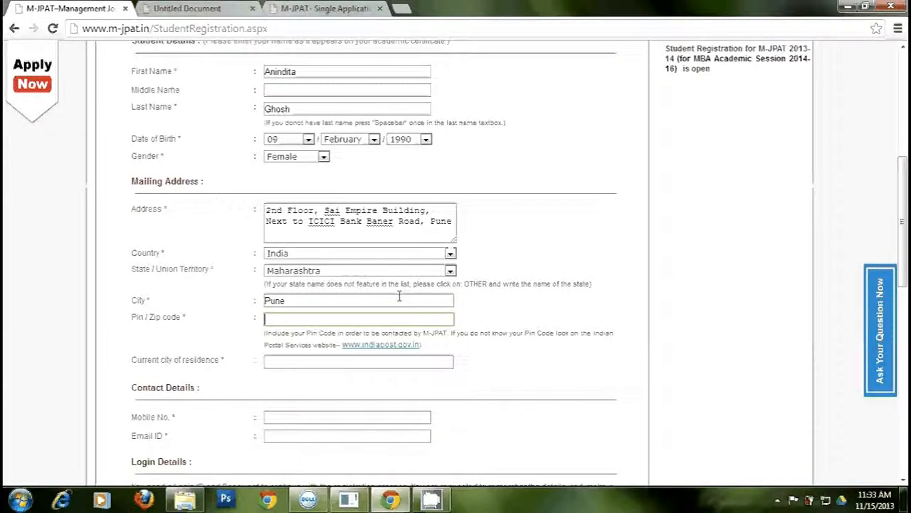
{"action": "type", "text": "411045"}
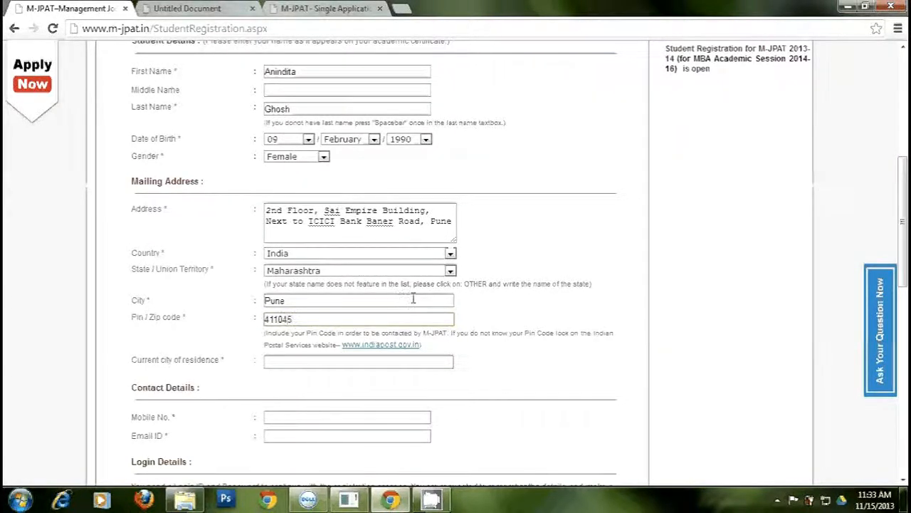
{"action": "left_click", "coordinate": [377, 361]}
{"action": "type", "text": "Puner"}
{"action": "key", "text": "Tab"}
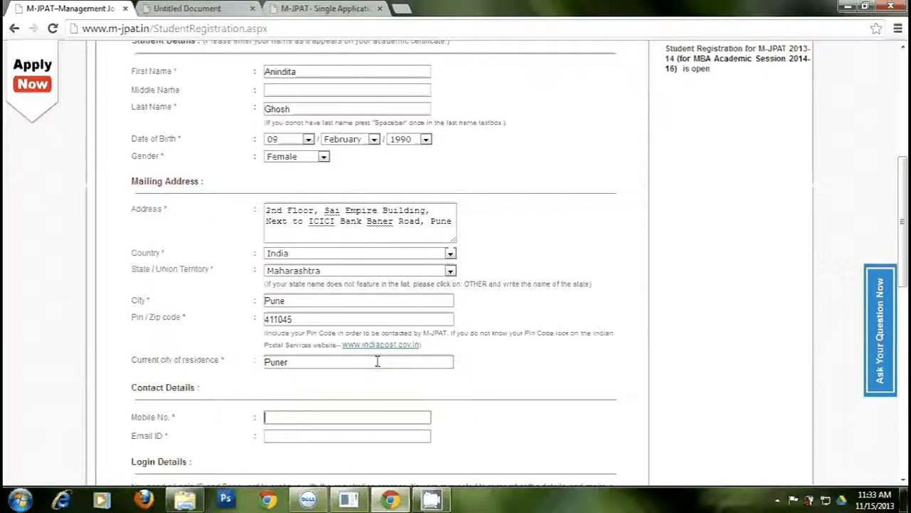
{"action": "type", "text": "9876"}
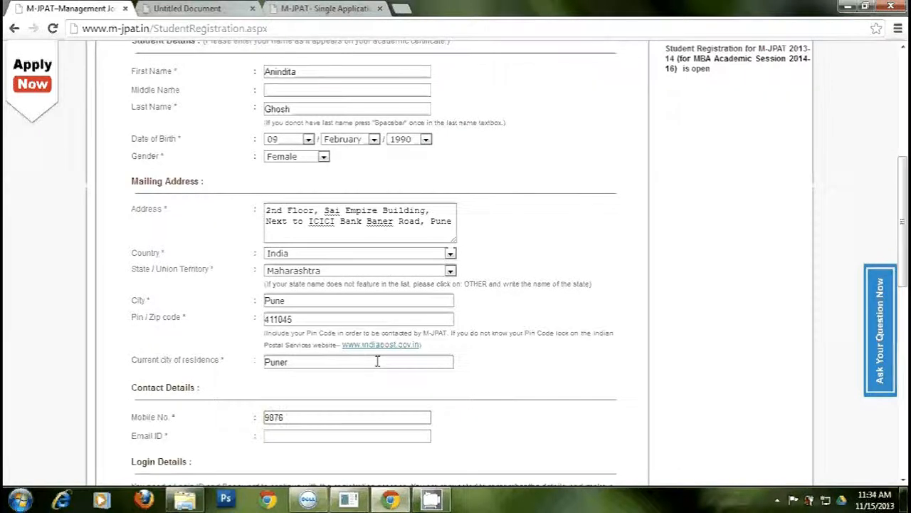
{"action": "type", "text": "5"}
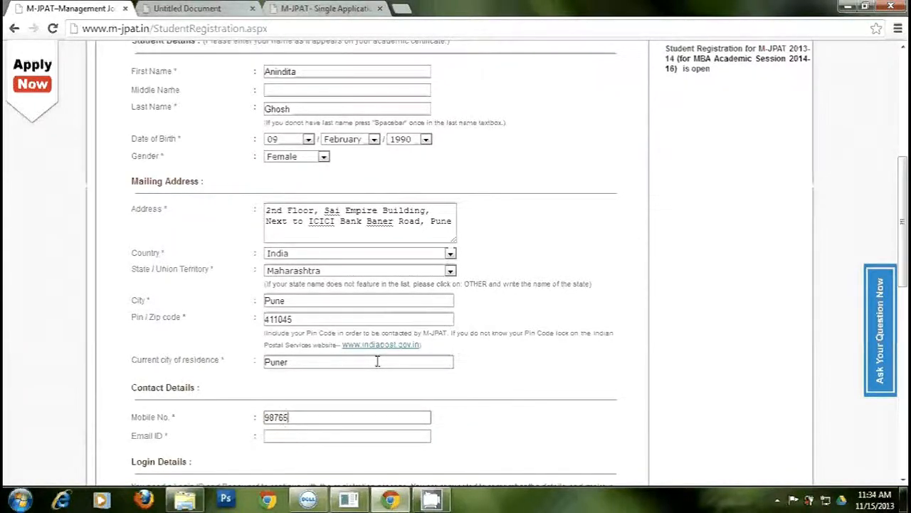
{"action": "type", "text": "4321"}
- Move to Email ID and type the student's e-mail address
{"action": "key", "text": "Tab"}
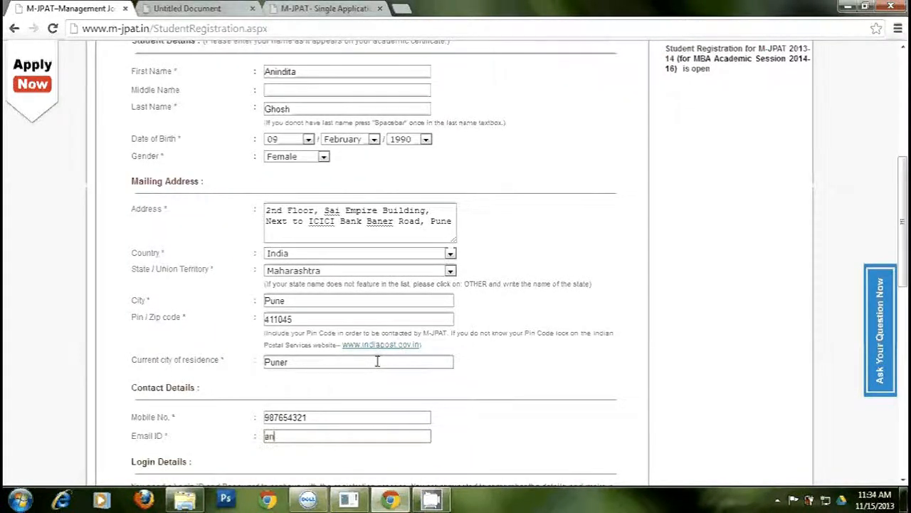
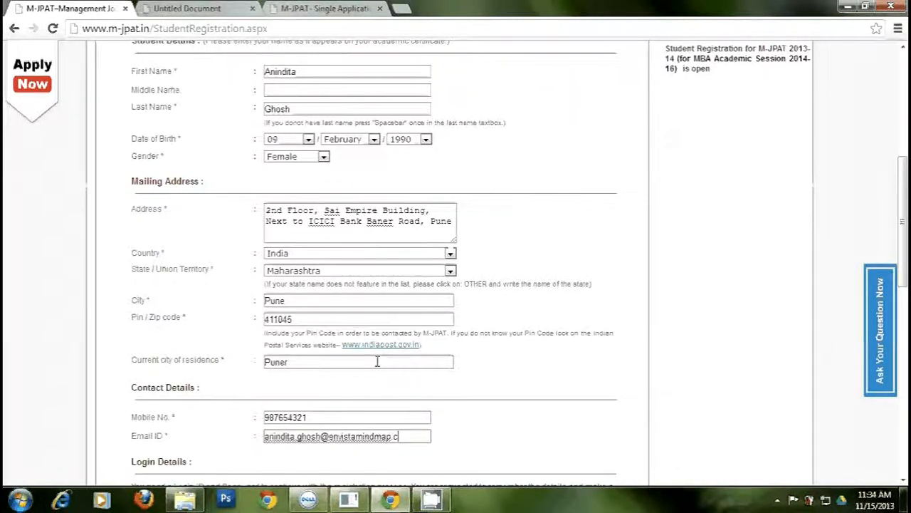
- Enter a username for the new account in Login Details, fixing a mistyped start
{"action": "scroll", "coordinate": [377, 361], "scroll_direction": "down", "scroll_amount": 3}
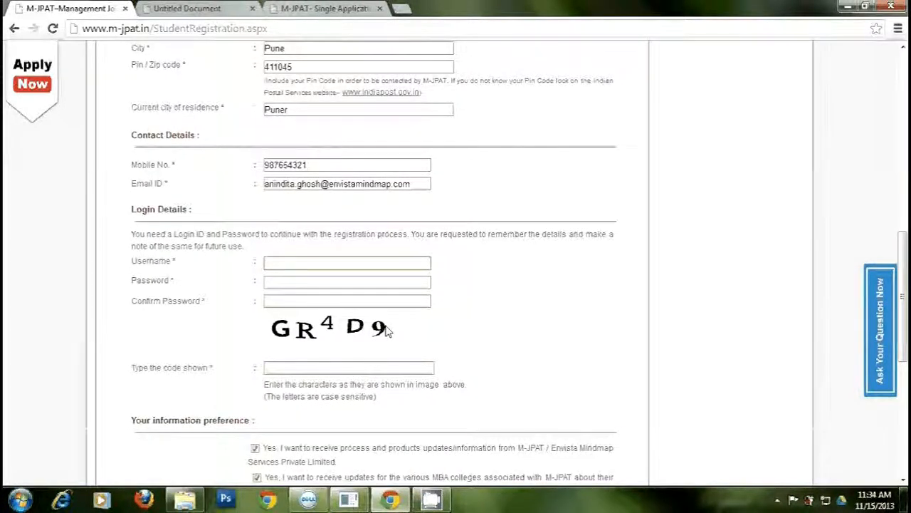
{"action": "left_click", "coordinate": [418, 261]}
{"action": "type", "text": "andita"}
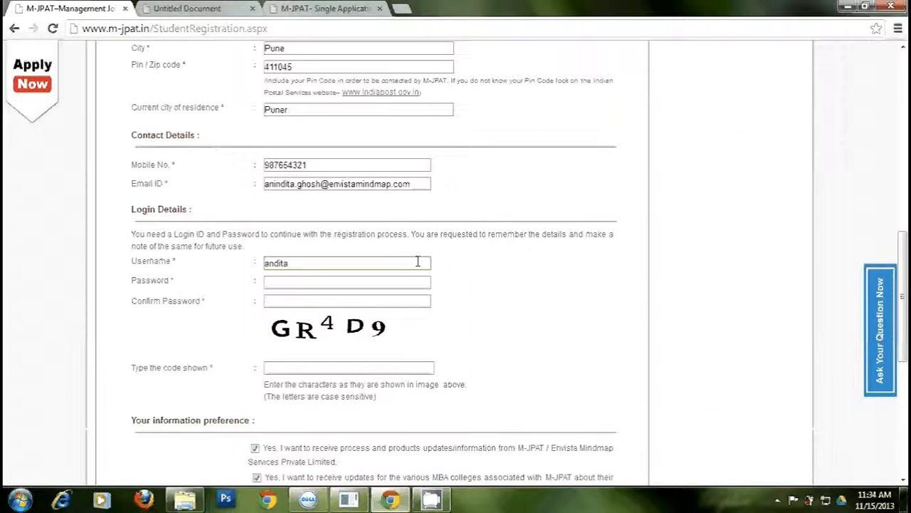
{"action": "key", "text": "BackSpace"}
{"action": "key", "text": "BackSpace"}
{"action": "key", "text": "BackSpace"}
{"action": "key", "text": "BackSpace"}
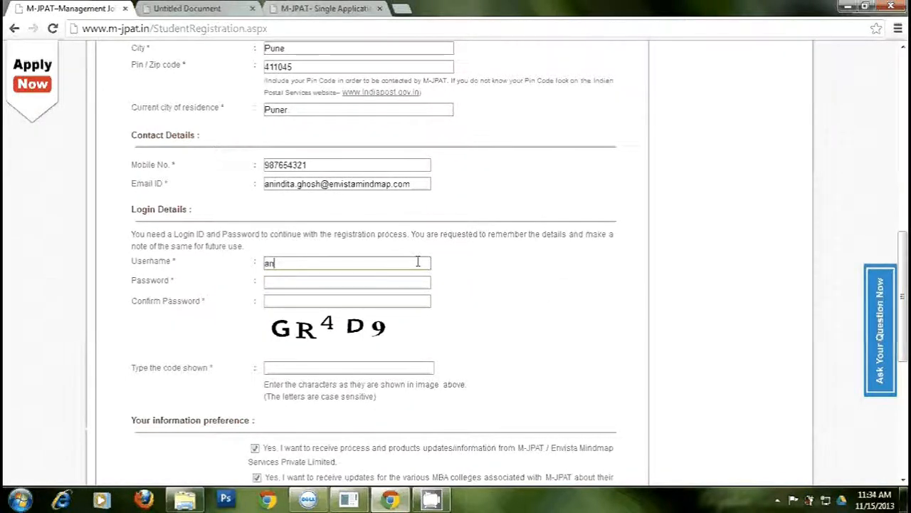
{"action": "type", "text": "indita9281"}
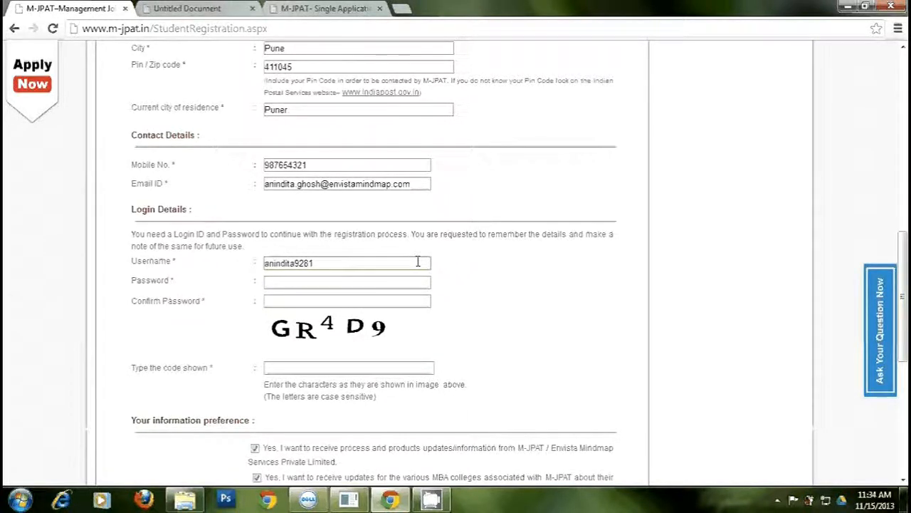
- Enter the account password and its confirmation, then the on-screen security code
{"action": "key", "text": "Tab"}
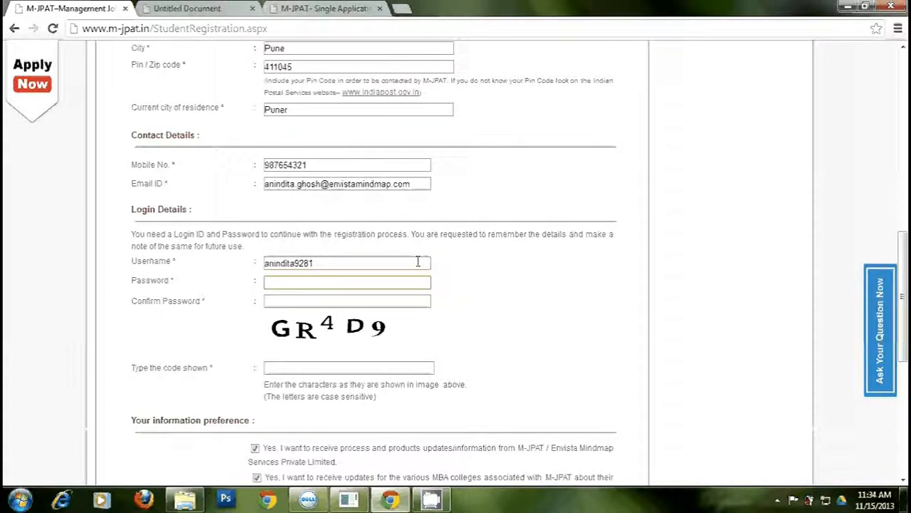
{"action": "key", "text": "Tab"}
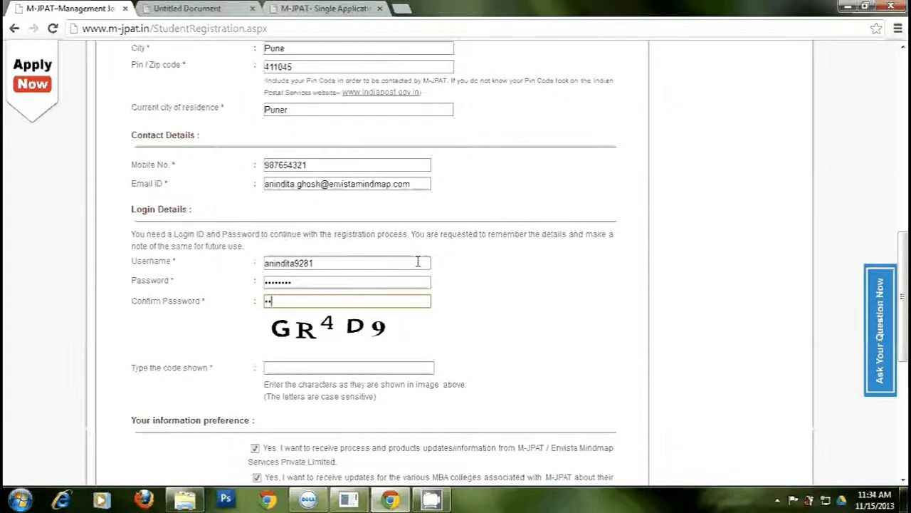
{"action": "key", "text": "Tab"}
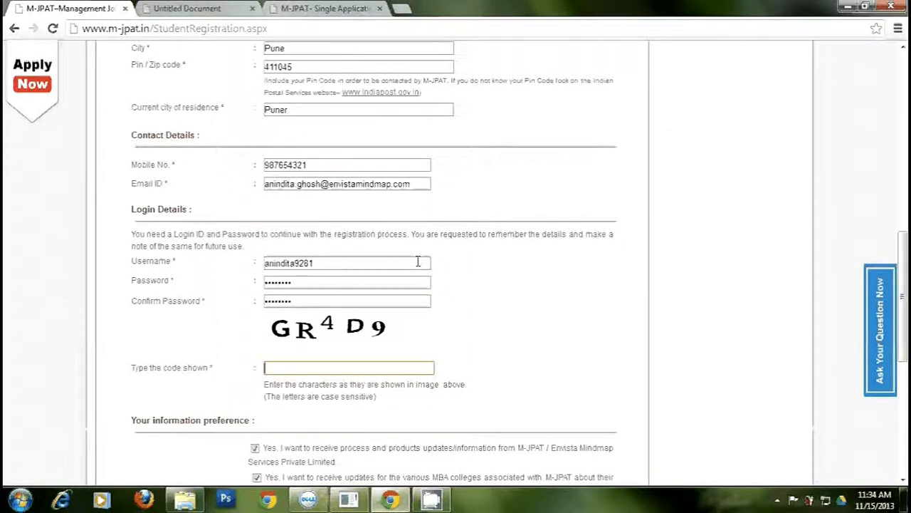
{"action": "type", "text": "GR"}
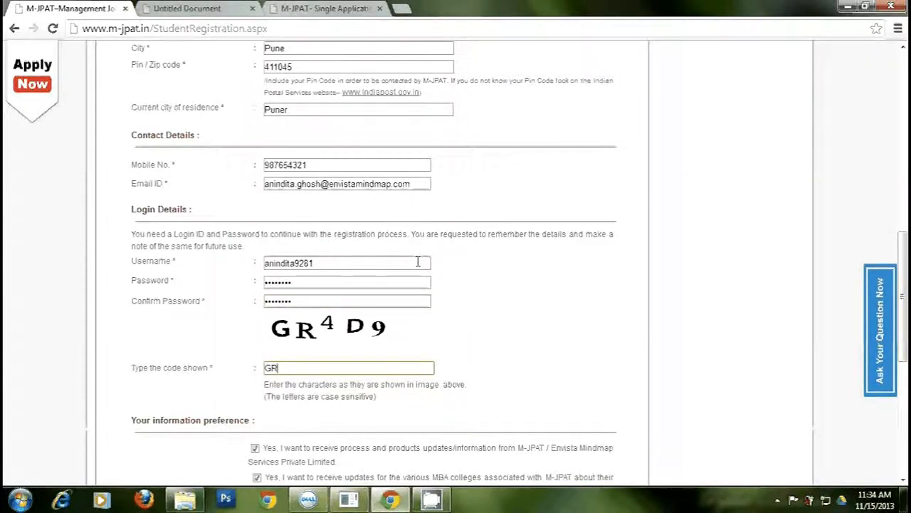
{"action": "type", "text": "4D9"}
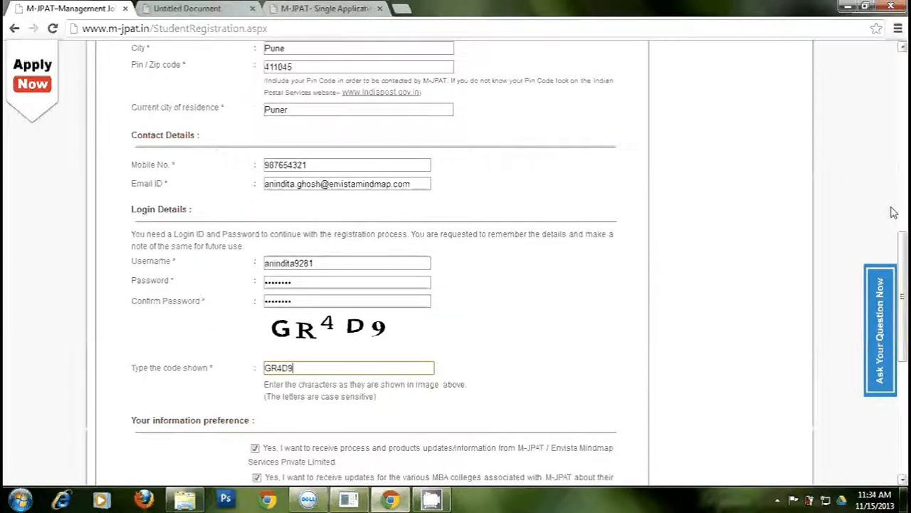
{"action": "scroll", "coordinate": [894, 212], "scroll_direction": "down", "scroll_amount": 4}
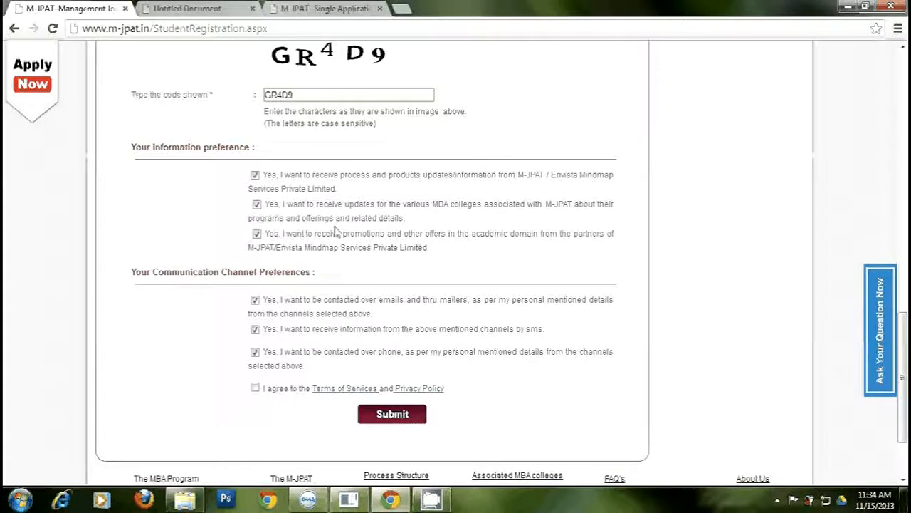
- Review the information and communication preferences, agree to the Terms of Services, and submit
{"action": "left_click_drag", "start_coordinate": [263, 175], "coordinate": [428, 246]}
{"action": "left_click", "coordinate": [482, 264]}
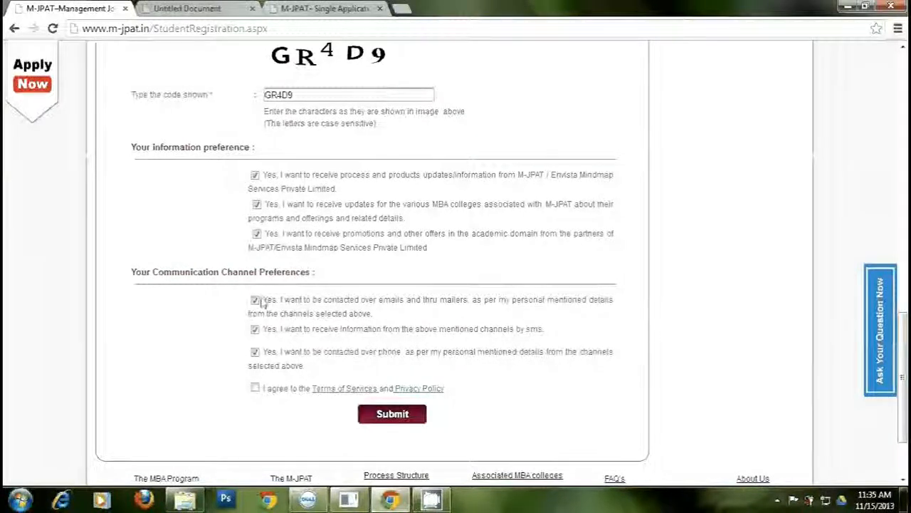
{"action": "left_click_drag", "start_coordinate": [263, 299], "coordinate": [310, 331]}
{"action": "left_click_drag", "start_coordinate": [310, 331], "coordinate": [308, 366]}
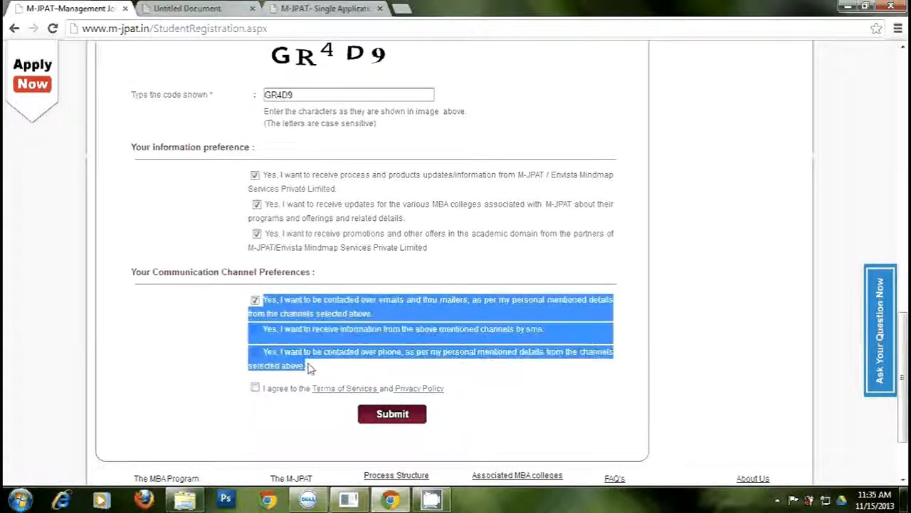
{"action": "left_click", "coordinate": [332, 365]}
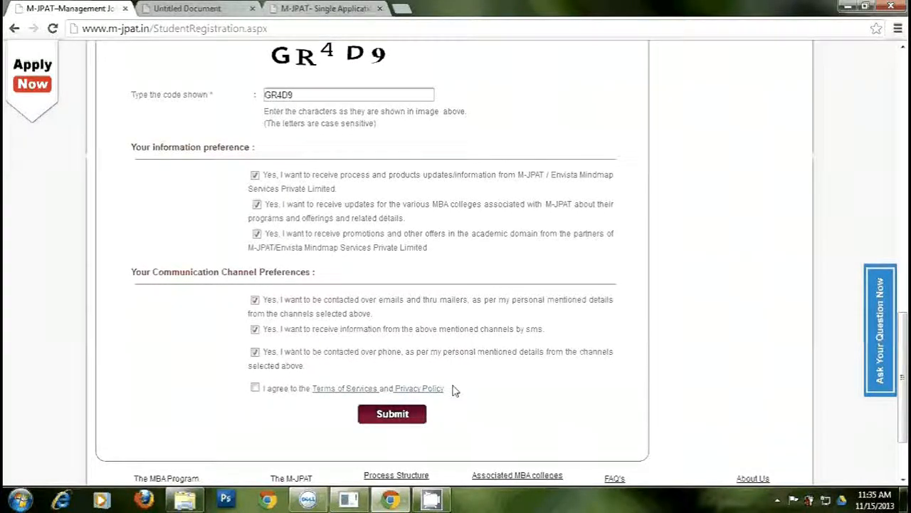
{"action": "left_click", "coordinate": [255, 387]}
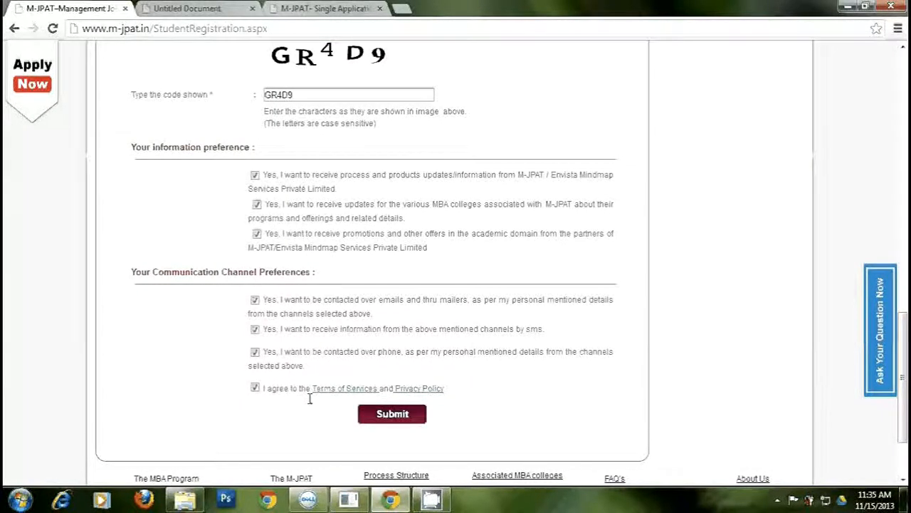
{"action": "left_click", "coordinate": [396, 420]}
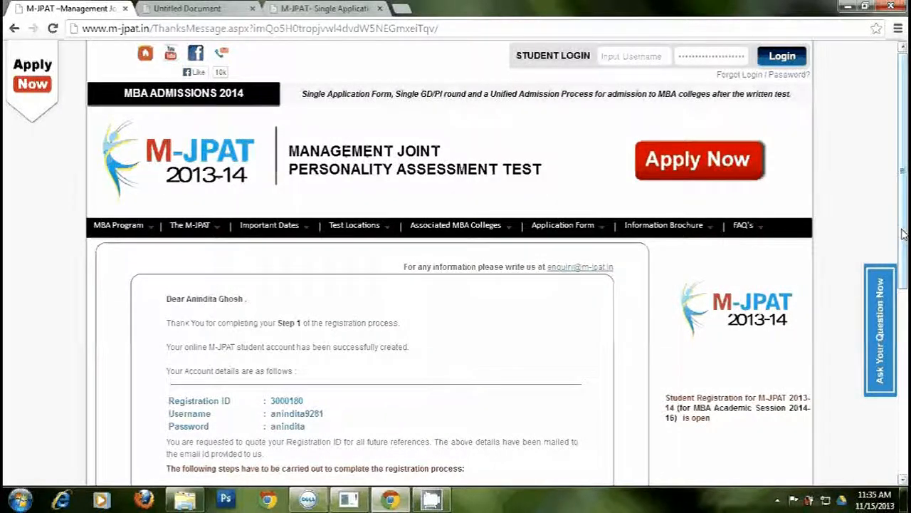
- Read the thank-you message and the Registration ID, Username and Password rows
{"action": "left_click_drag", "start_coordinate": [903, 234], "coordinate": [907, 340]}
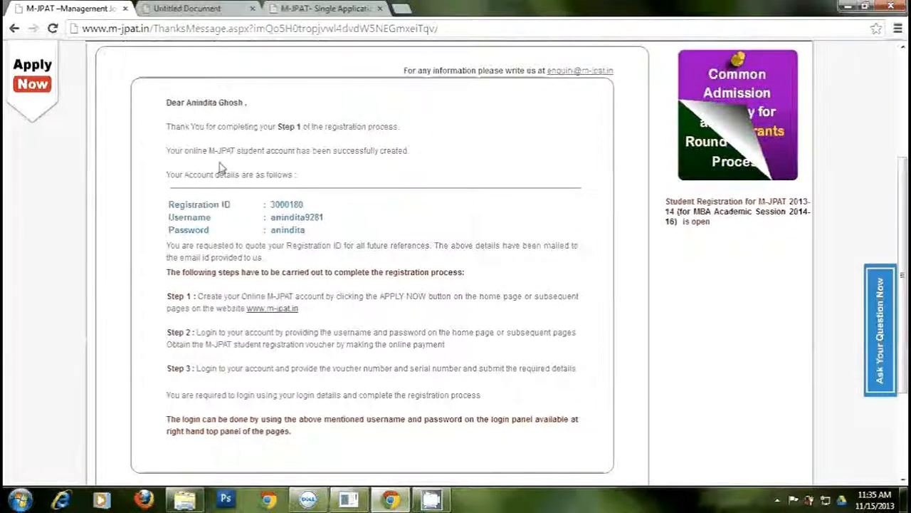
{"action": "left_click_drag", "start_coordinate": [167, 100], "coordinate": [324, 189]}
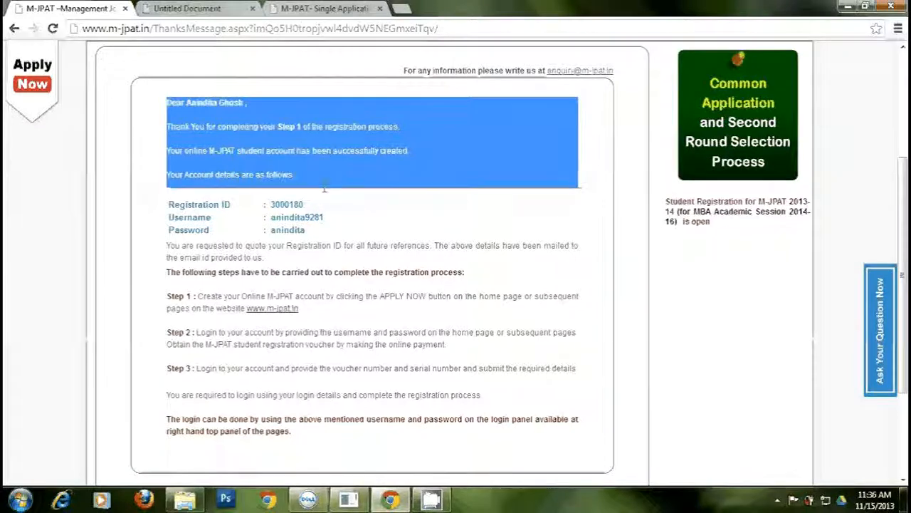
{"action": "left_click", "coordinate": [325, 189]}
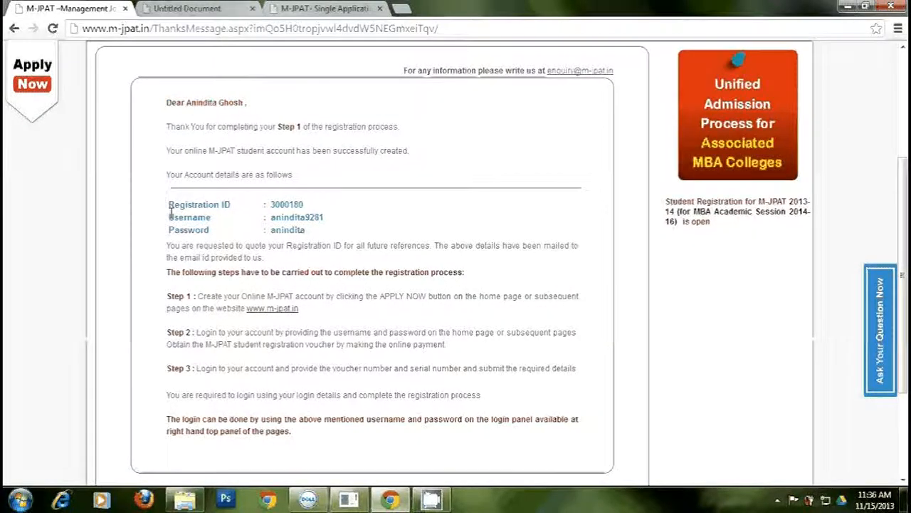
{"action": "left_click_drag", "start_coordinate": [168, 207], "coordinate": [329, 236]}
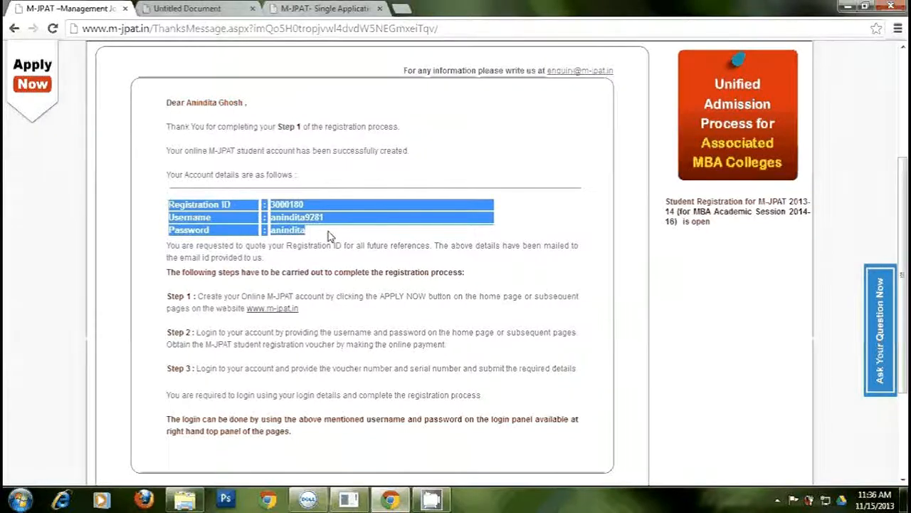
{"action": "left_click", "coordinate": [400, 303]}
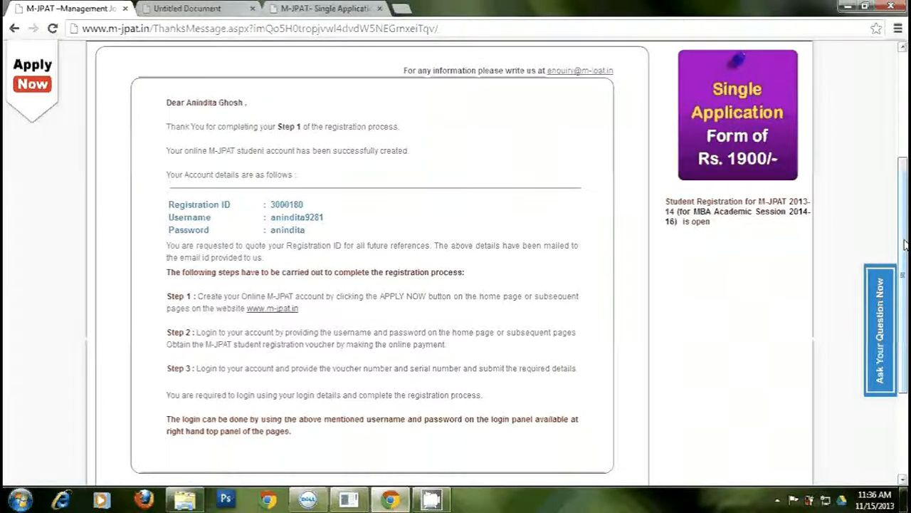
- Scroll back up and return to the M-JPAT home page
{"action": "scroll", "coordinate": [906, 245], "scroll_direction": "up", "scroll_amount": 1}
{"action": "scroll", "coordinate": [276, 43], "scroll_direction": "up", "scroll_amount": 3}
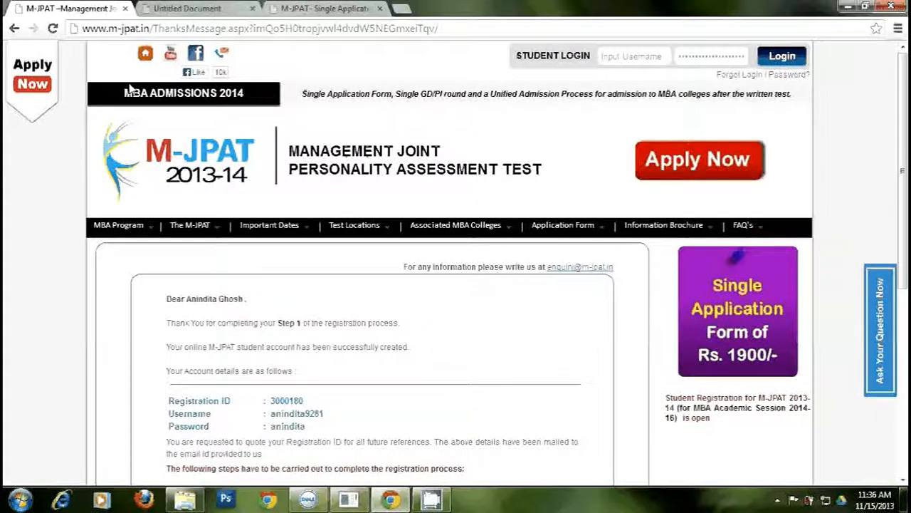
{"action": "left_click", "coordinate": [145, 54]}
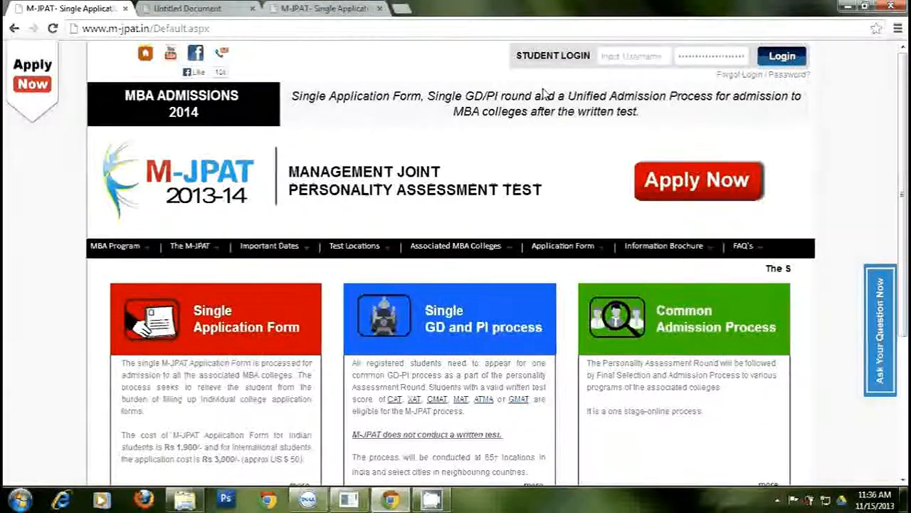
- Sign in from the Student Login bar with the new account's username and password
{"action": "left_click", "coordinate": [623, 59]}
{"action": "type", "text": "s"}
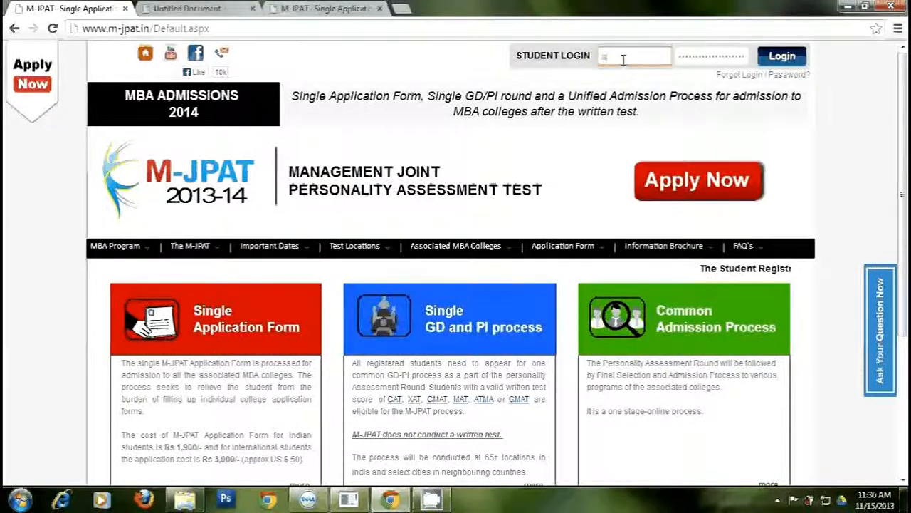
{"action": "type", "text": "nir"}
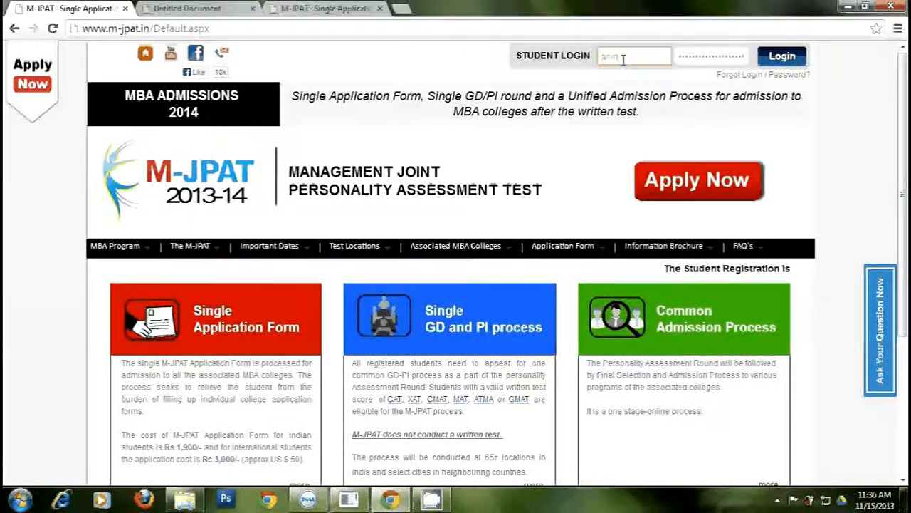
{"action": "type", "text": "dya"}
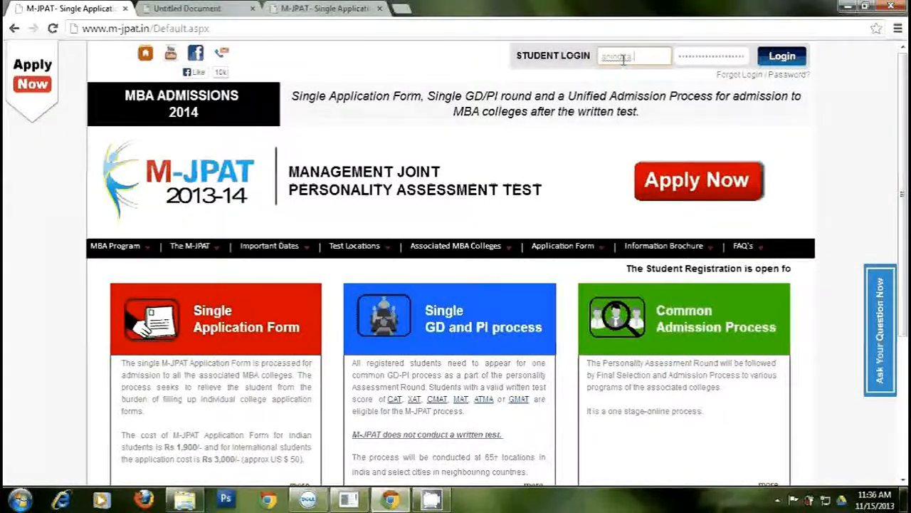
{"action": "type", "text": ".928"}
{"action": "key", "text": "Tab"}
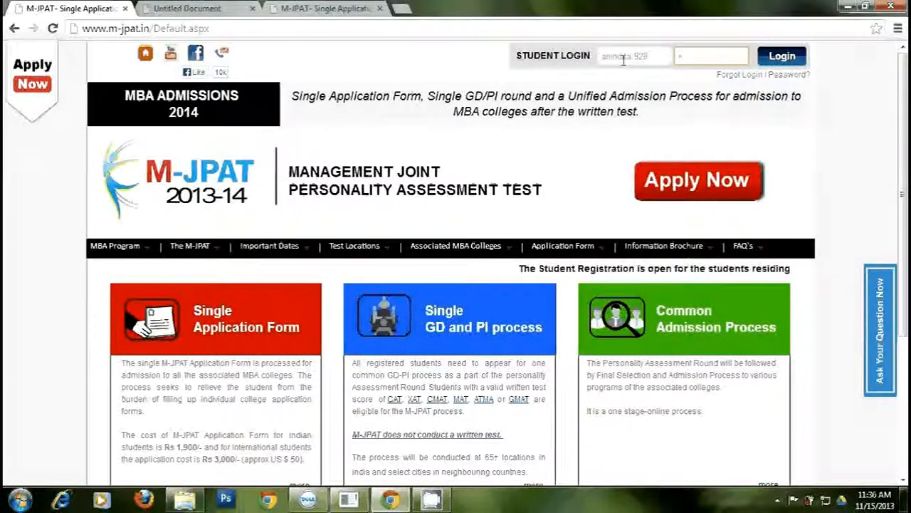
{"action": "type", "text": "••••••"}
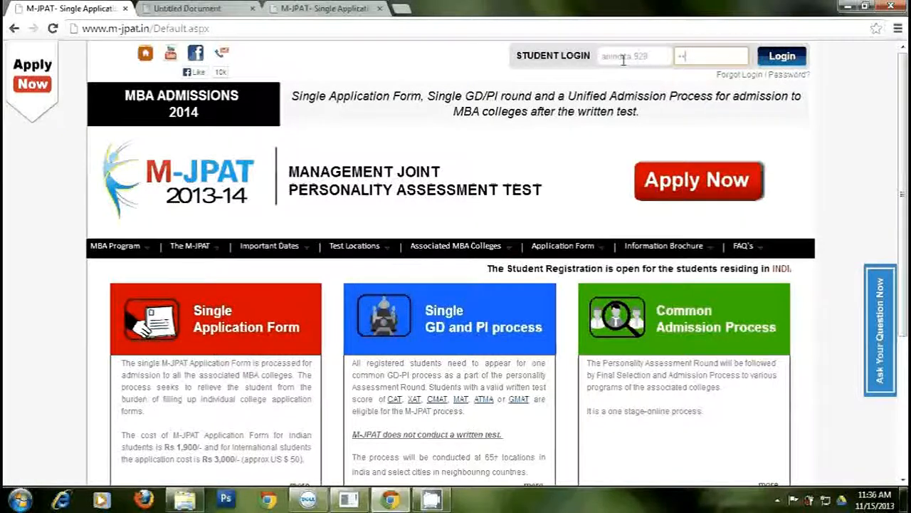
{"action": "type", "text": "•"}
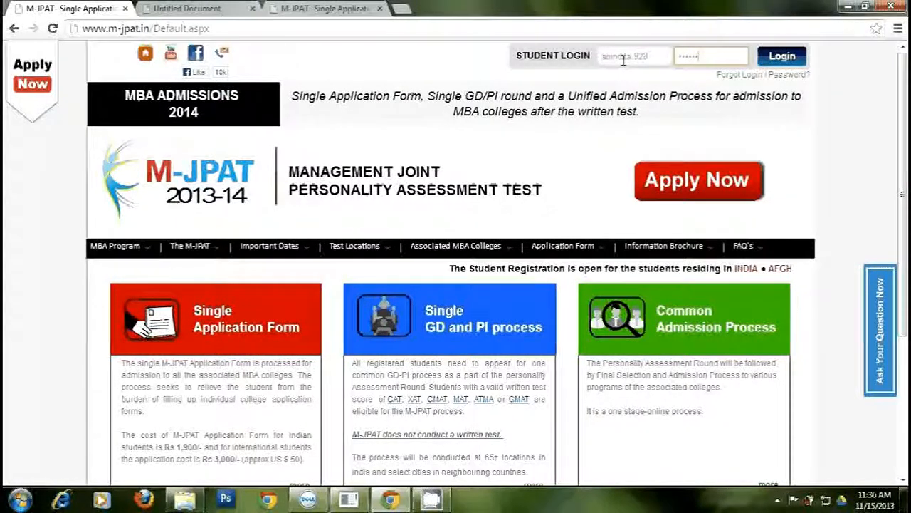
{"action": "left_click", "coordinate": [778, 57]}
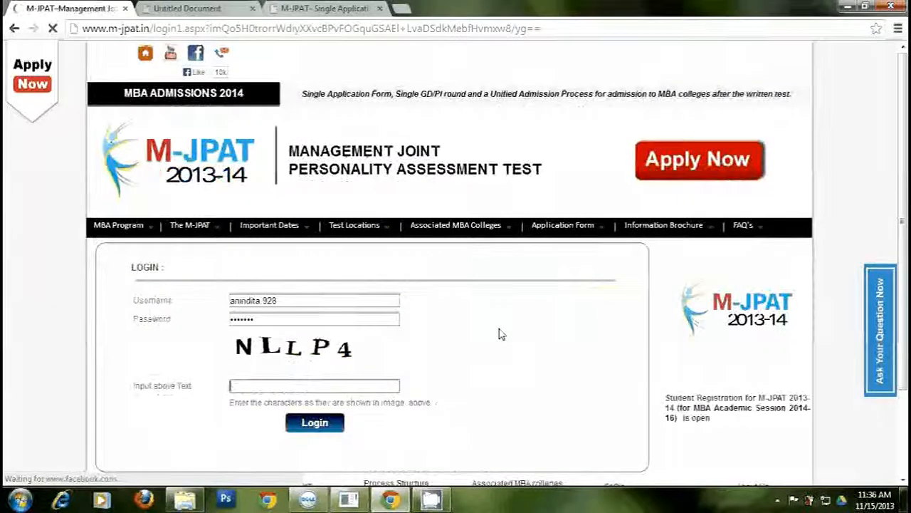
- Enter the displayed captcha code and complete the login
{"action": "key", "text": "Tab"}
{"action": "type", "text": "NLL"}
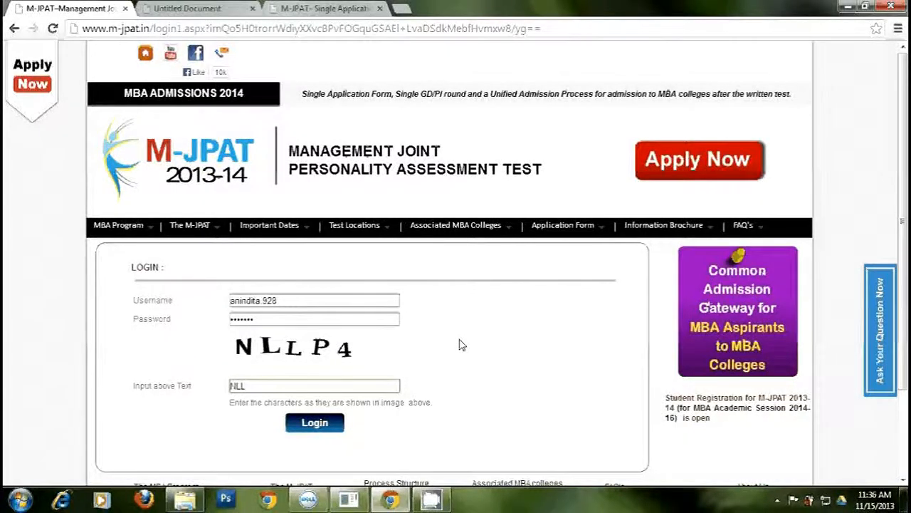
{"action": "type", "text": "P4"}
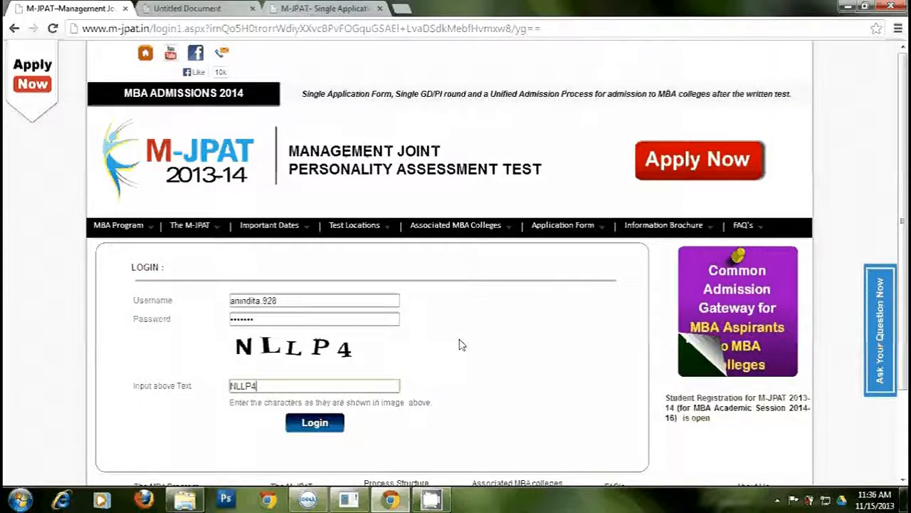
{"action": "left_click", "coordinate": [314, 423]}
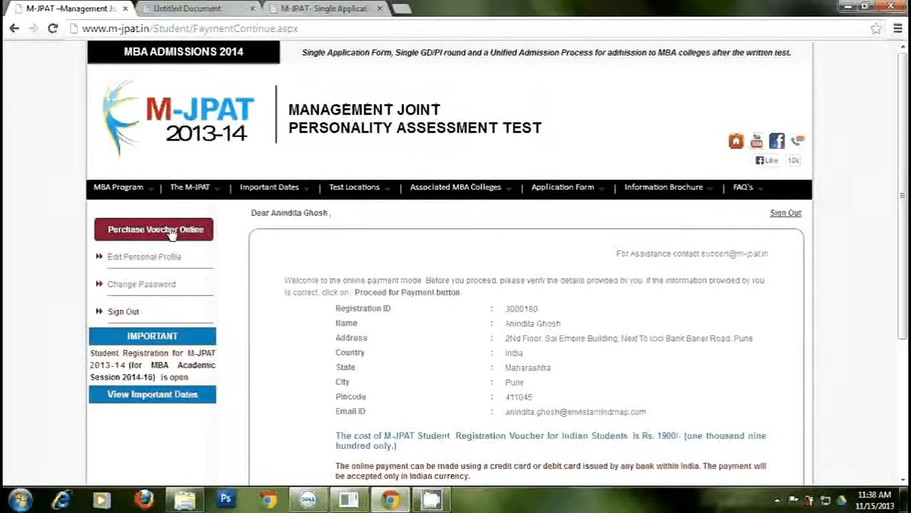
- Leave Enter Promotion Code at No and proceed to pay the Rs. 1900 voucher cost
{"action": "scroll", "coordinate": [904, 259], "scroll_direction": "down", "scroll_amount": 1}
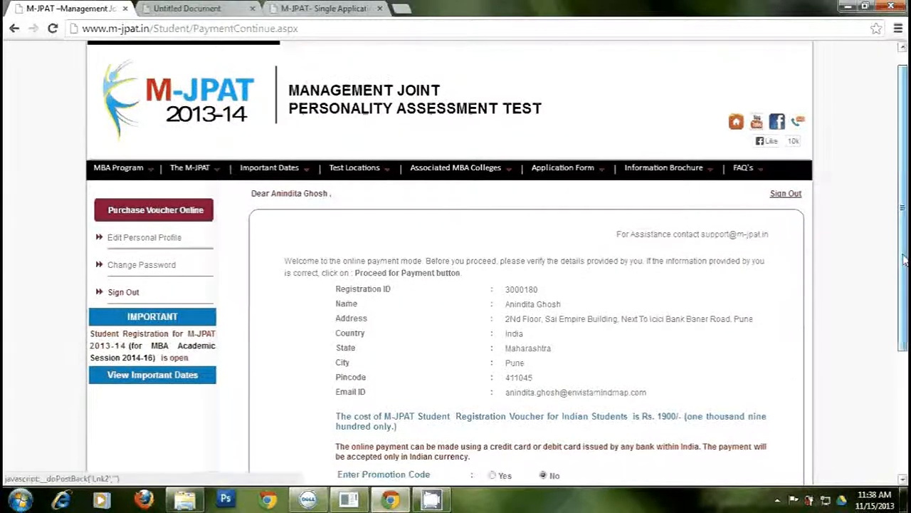
{"action": "scroll", "coordinate": [905, 260], "scroll_direction": "down", "scroll_amount": 3}
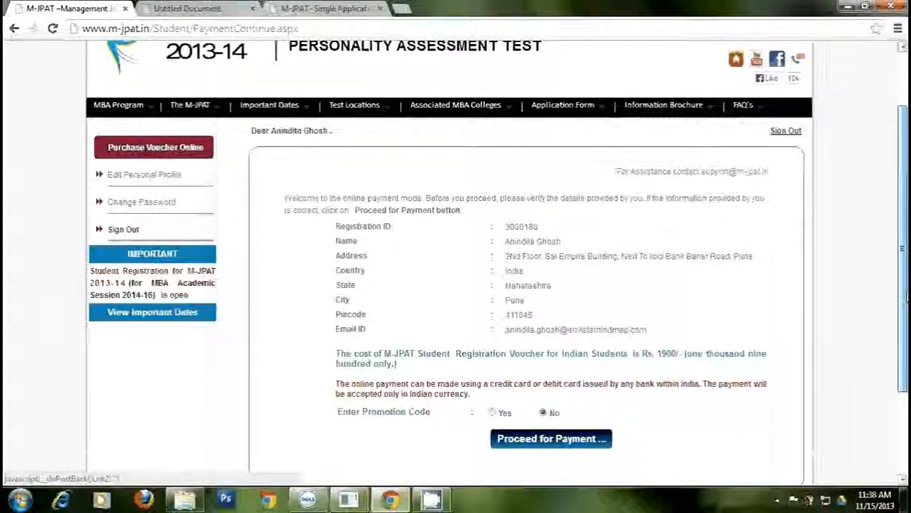
{"action": "scroll", "coordinate": [904, 260], "scroll_direction": "down", "scroll_amount": 1}
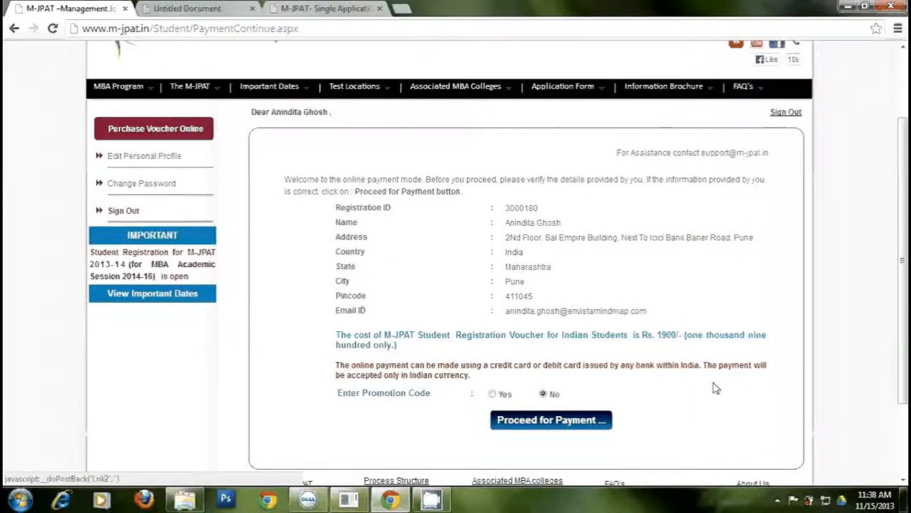
{"action": "left_click_drag", "start_coordinate": [337, 335], "coordinate": [398, 347]}
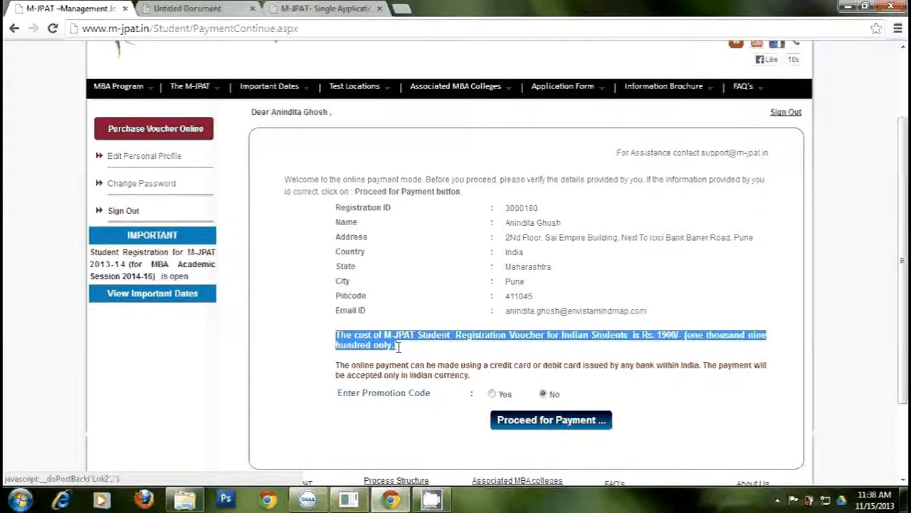
{"action": "left_click", "coordinate": [441, 352]}
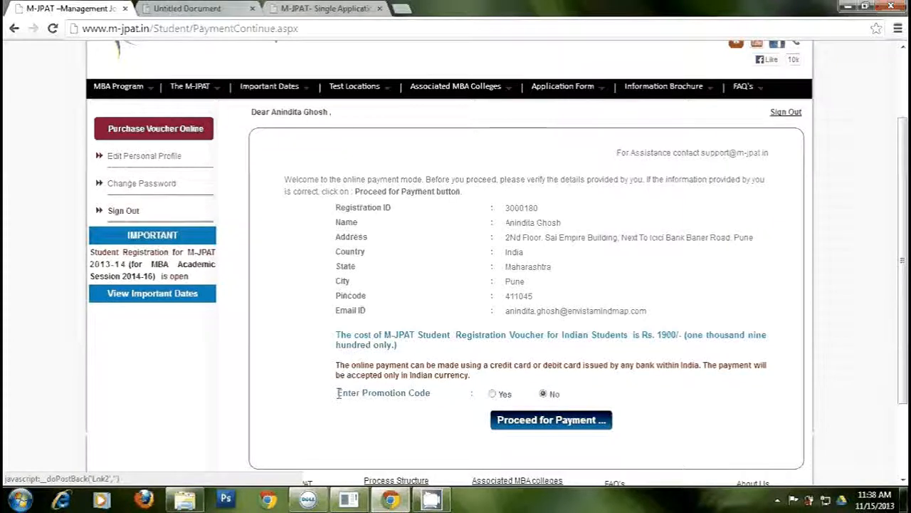
{"action": "left_click_drag", "start_coordinate": [339, 394], "coordinate": [448, 402]}
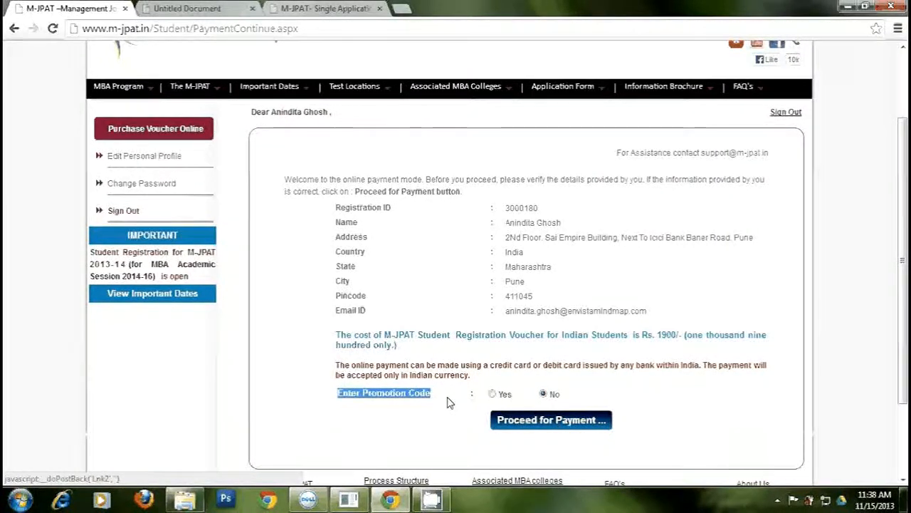
{"action": "left_click", "coordinate": [448, 403]}
{"action": "left_click", "coordinate": [492, 394]}
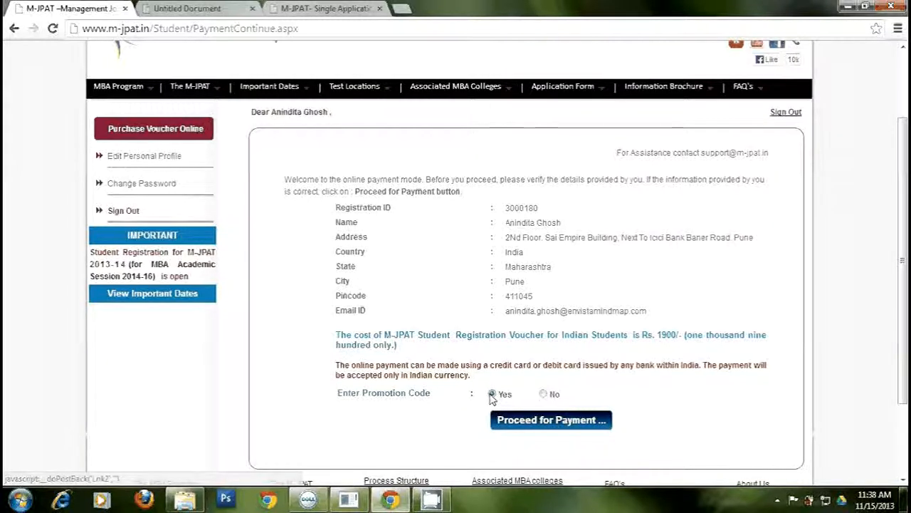
{"action": "left_click", "coordinate": [490, 409]}
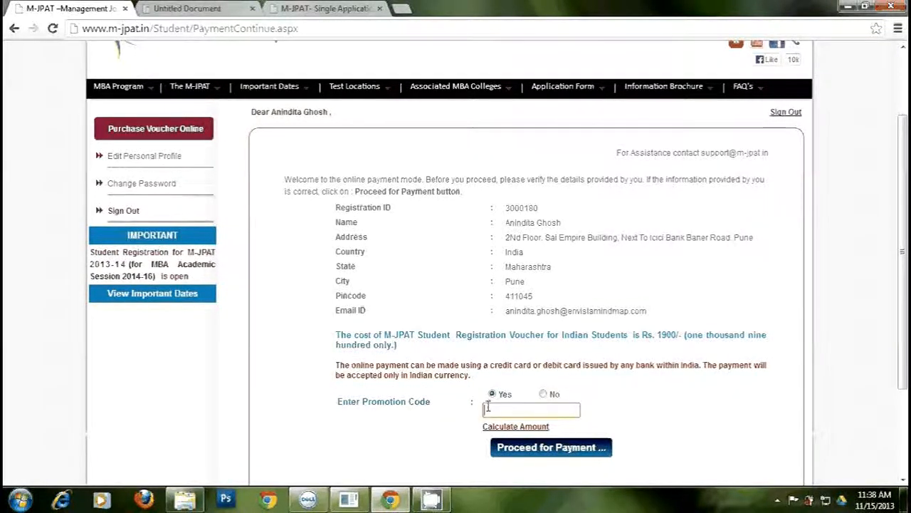
{"action": "left_click", "coordinate": [543, 395]}
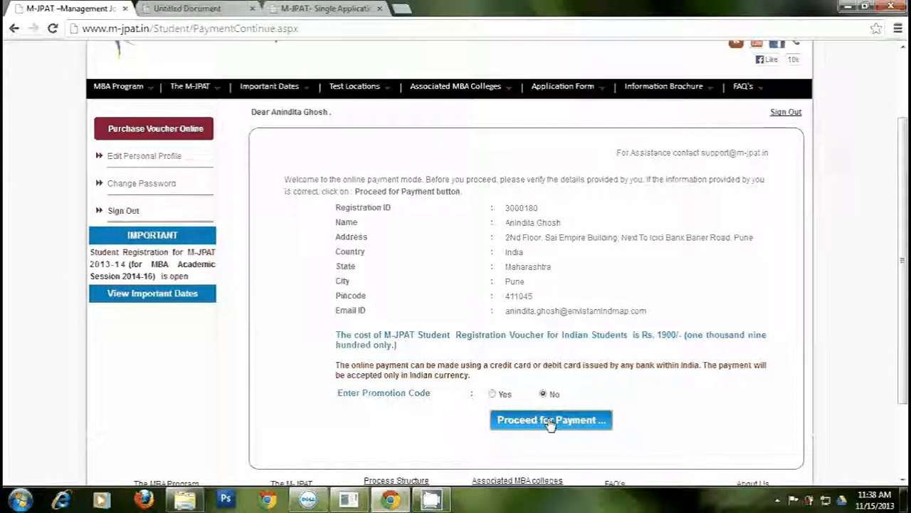
{"action": "left_click", "coordinate": [551, 421]}
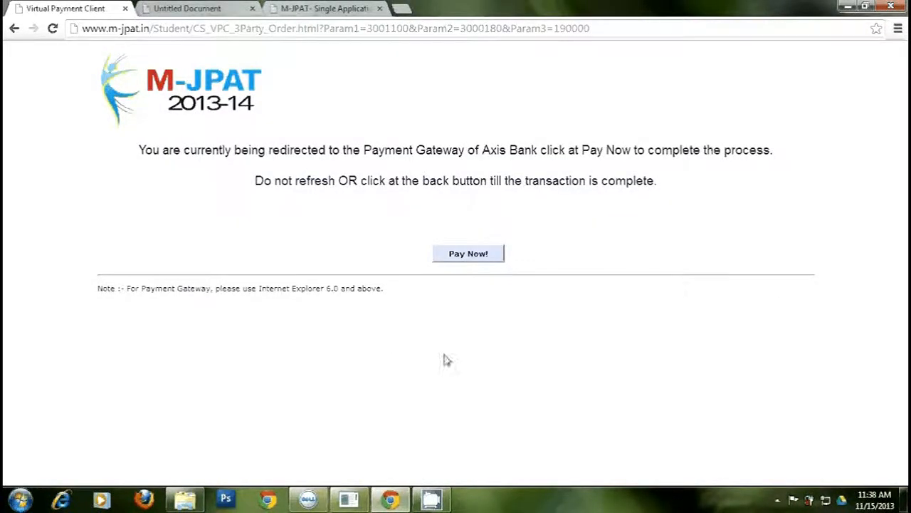
- Continue to the Axis Bank gateway and choose MasterCard as the payment method
{"action": "left_click", "coordinate": [468, 255]}
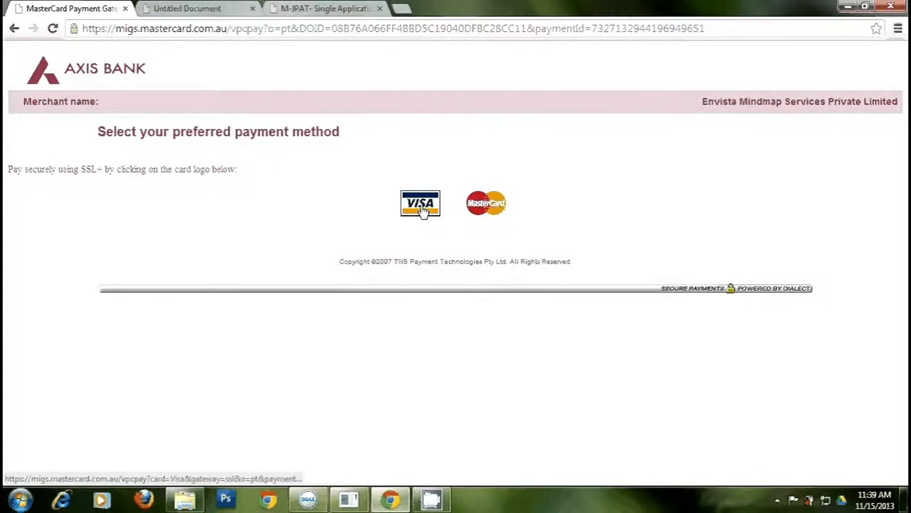
{"action": "left_click", "coordinate": [493, 213]}
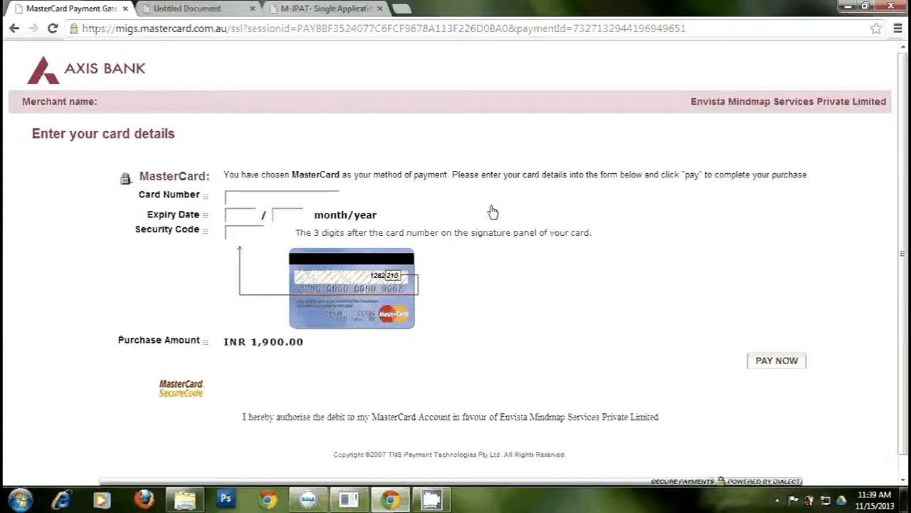
- Enter the card number, expiry month and year, and security code, then view the approved voucher page
{"action": "left_click", "coordinate": [319, 199]}
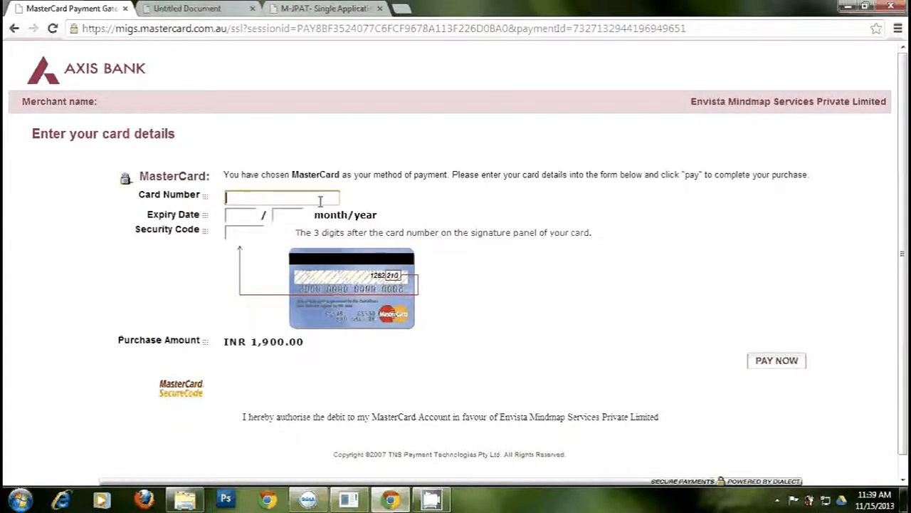
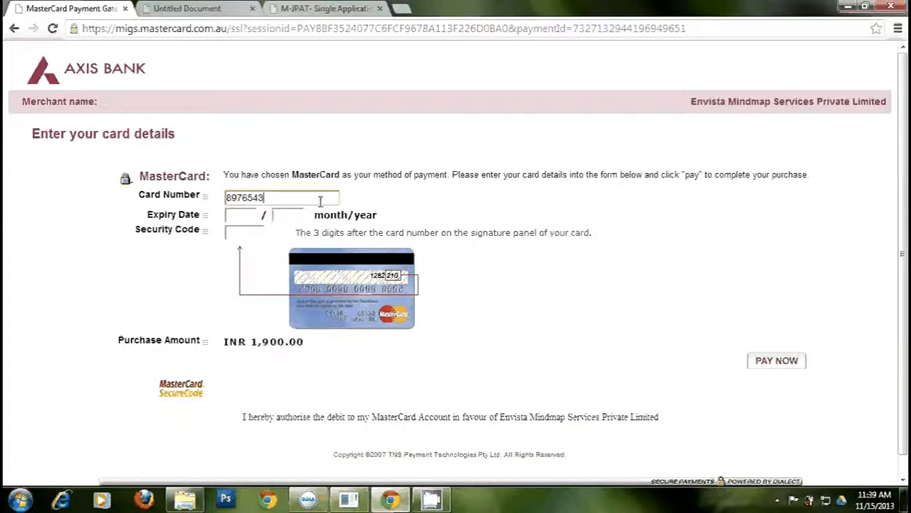
{"action": "key", "text": "Tab"}
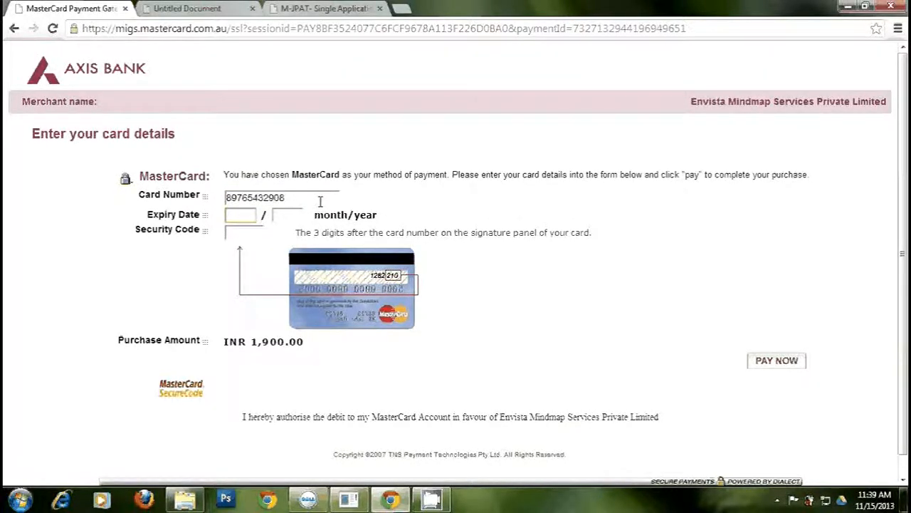
{"action": "key", "text": "Tab"}
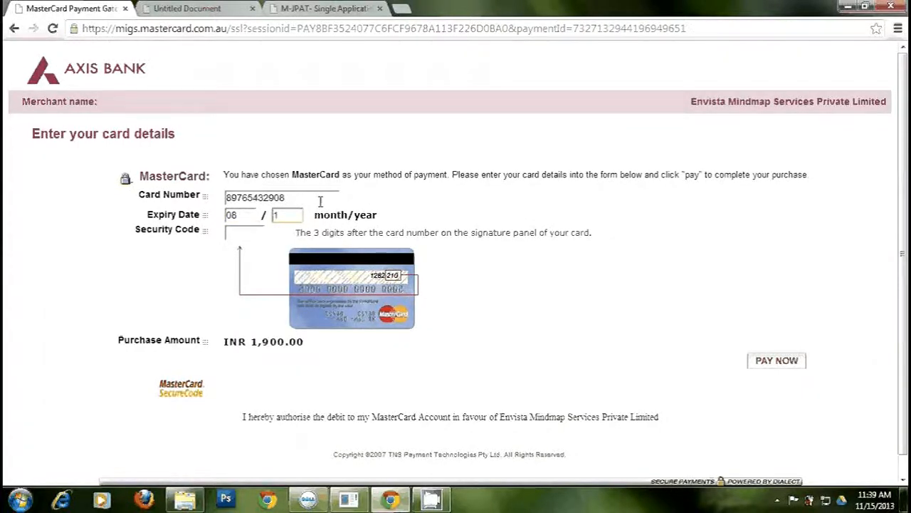
{"action": "key", "text": "Tab"}
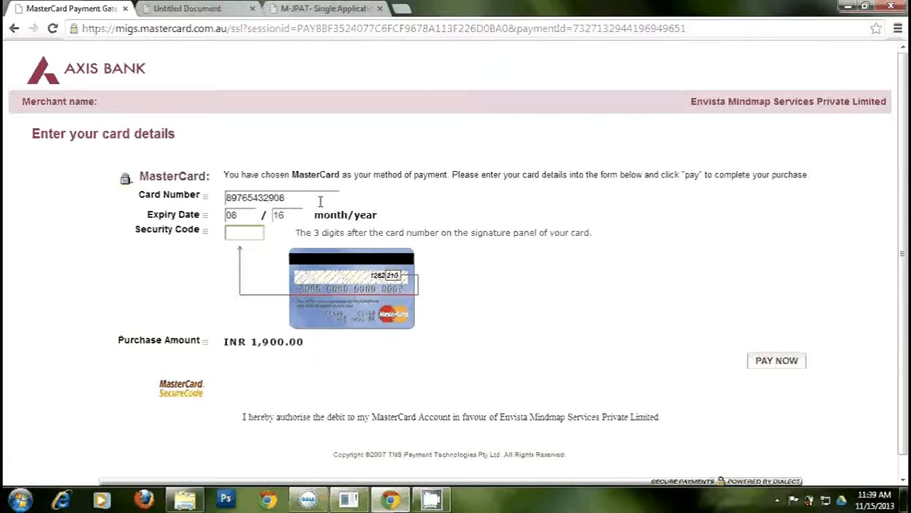
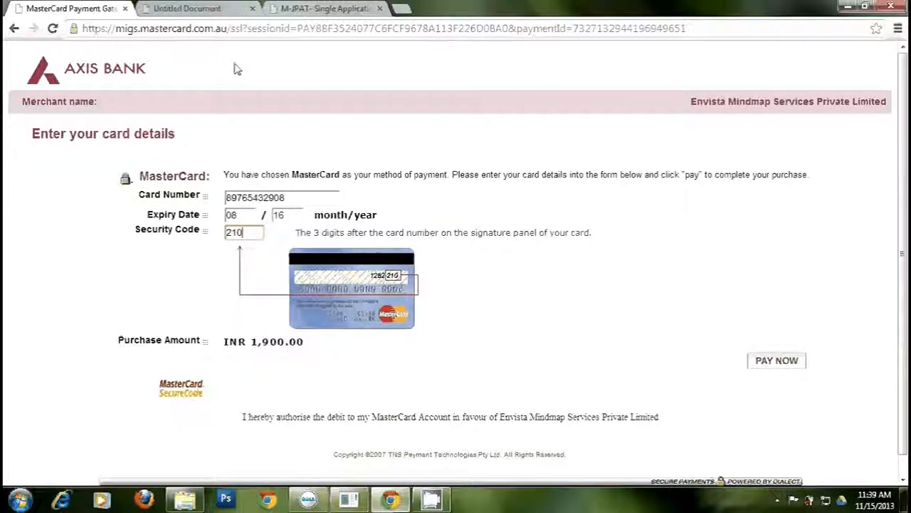
{"action": "left_click", "coordinate": [189, 9]}
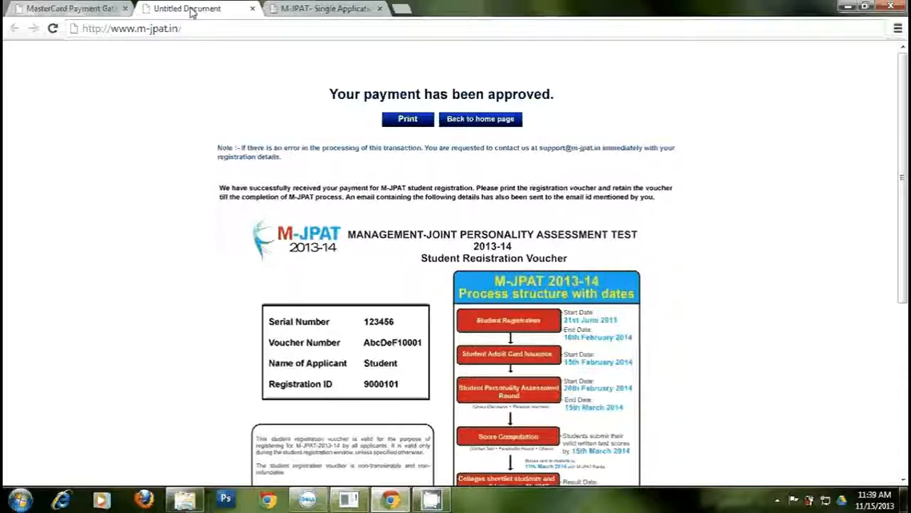
- Close the MasterCard payment tab, look through the registration voucher, and go back to the M-JPAT home page
{"action": "left_click", "coordinate": [124, 8]}
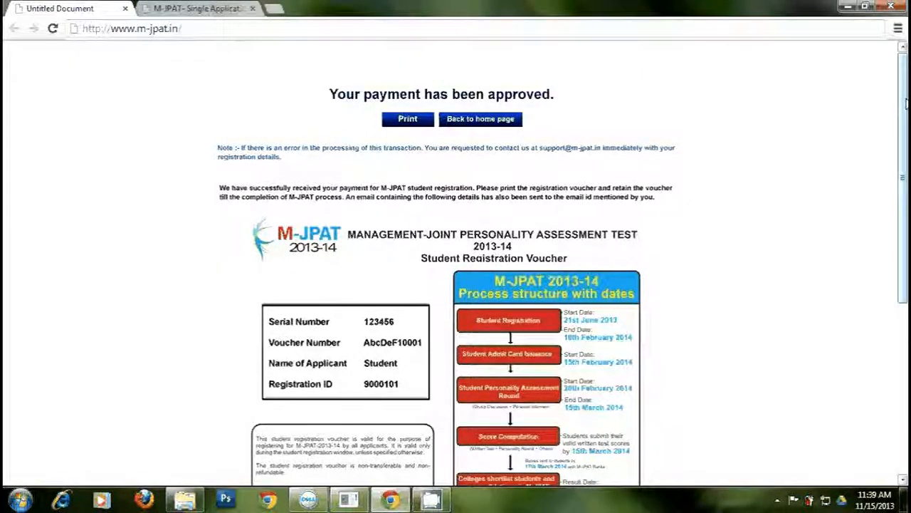
{"action": "left_click_drag", "start_coordinate": [904, 108], "coordinate": [906, 266]}
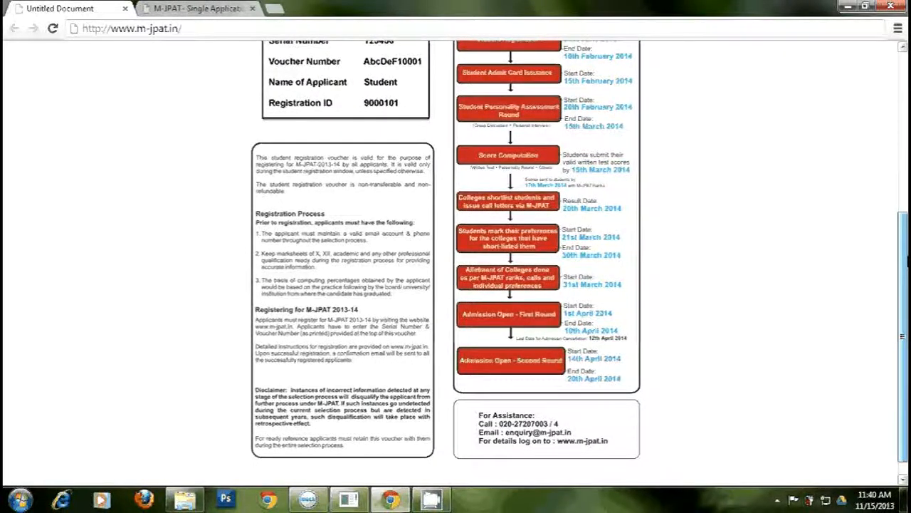
{"action": "left_click_drag", "start_coordinate": [906, 267], "coordinate": [906, 179]}
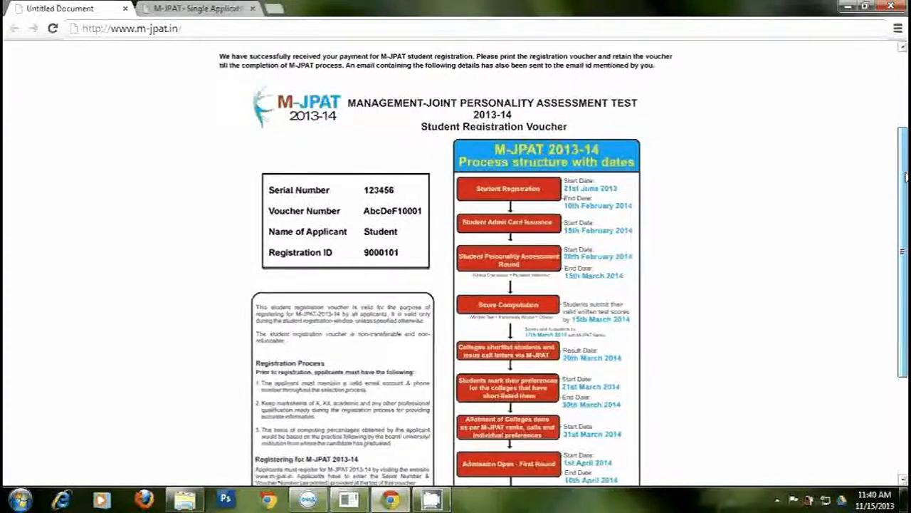
{"action": "left_click_drag", "start_coordinate": [905, 178], "coordinate": [906, 98]}
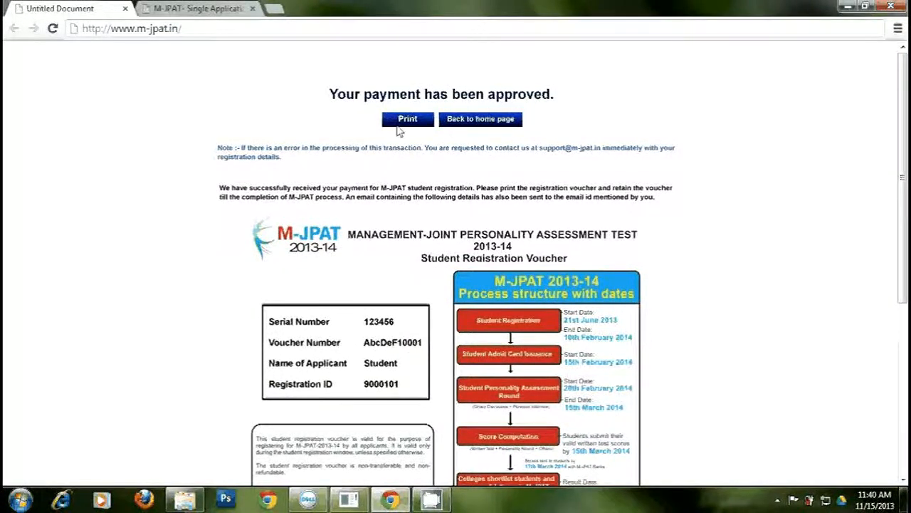
{"action": "left_click", "coordinate": [472, 121]}
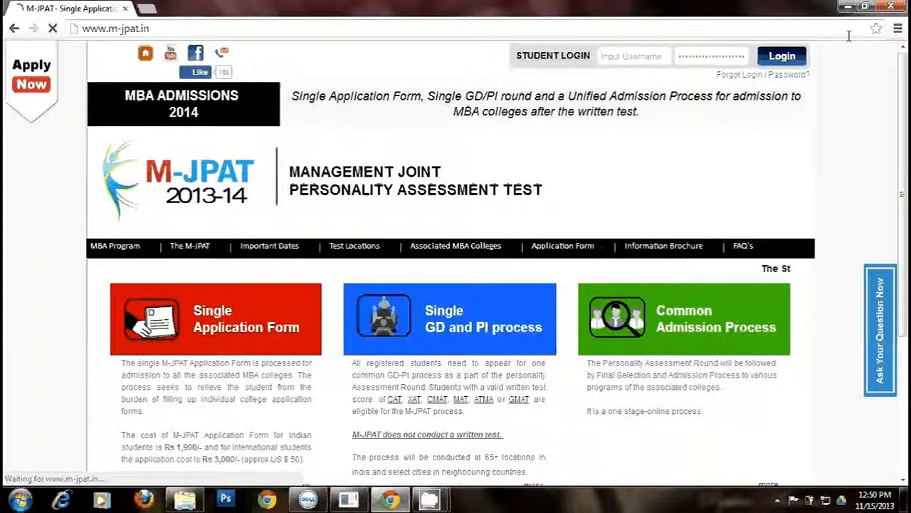
- Log in to Student Login with the username, password and captcha characters
{"action": "left_click", "coordinate": [616, 63]}
{"action": "type", "text": "a"}
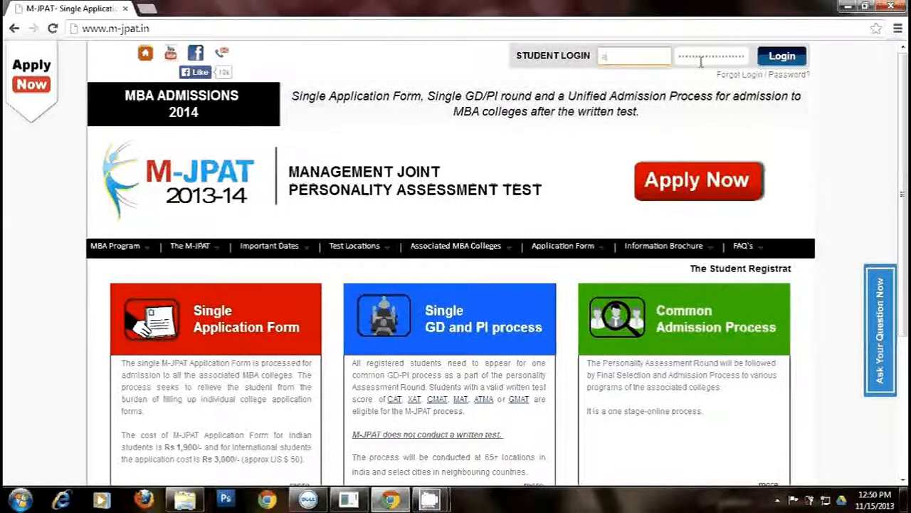
{"action": "type", "text": "nindi"}
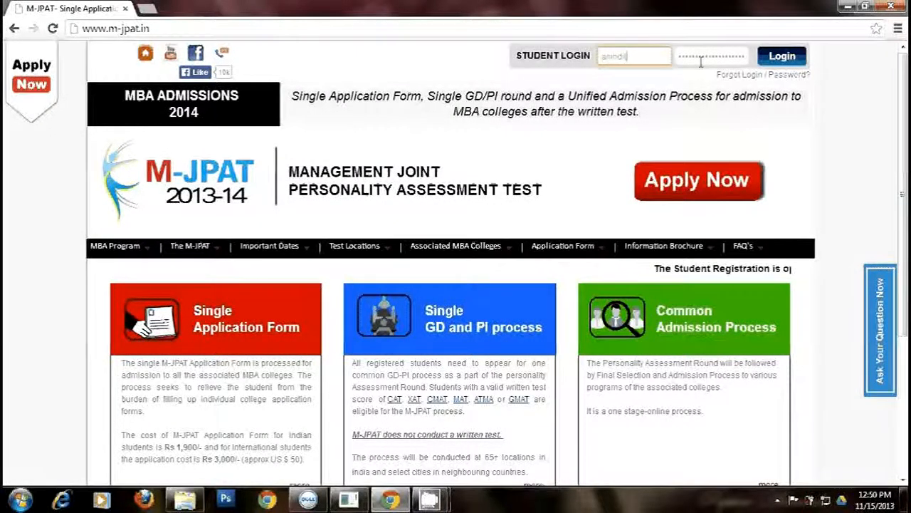
{"action": "type", "text": "ta9"}
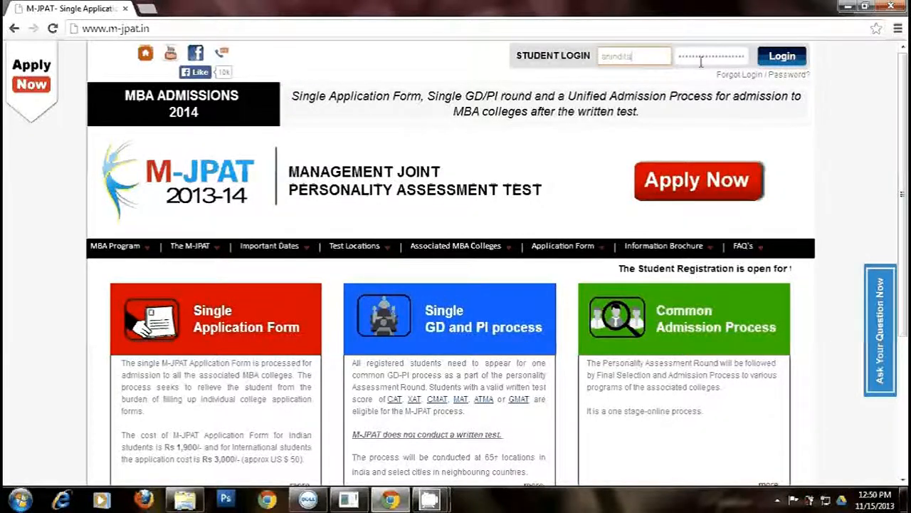
{"action": "type", "text": "28"}
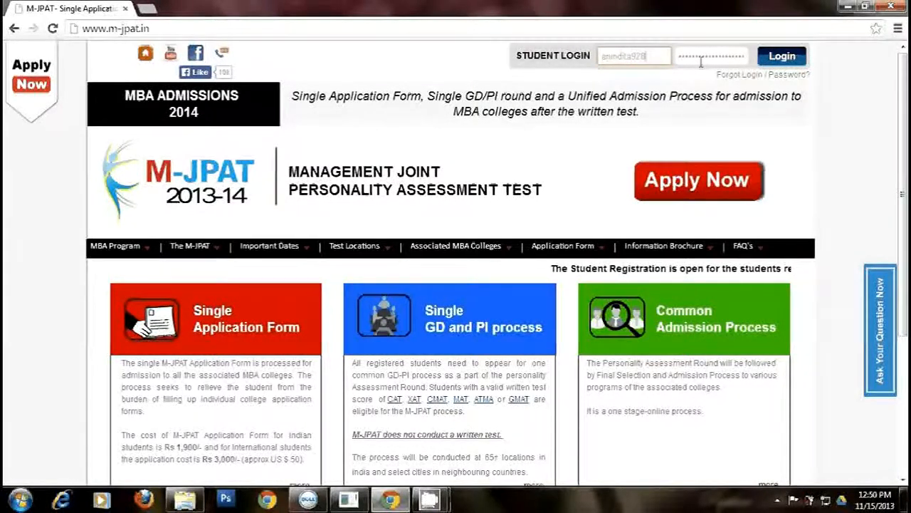
{"action": "left_click", "coordinate": [701, 62]}
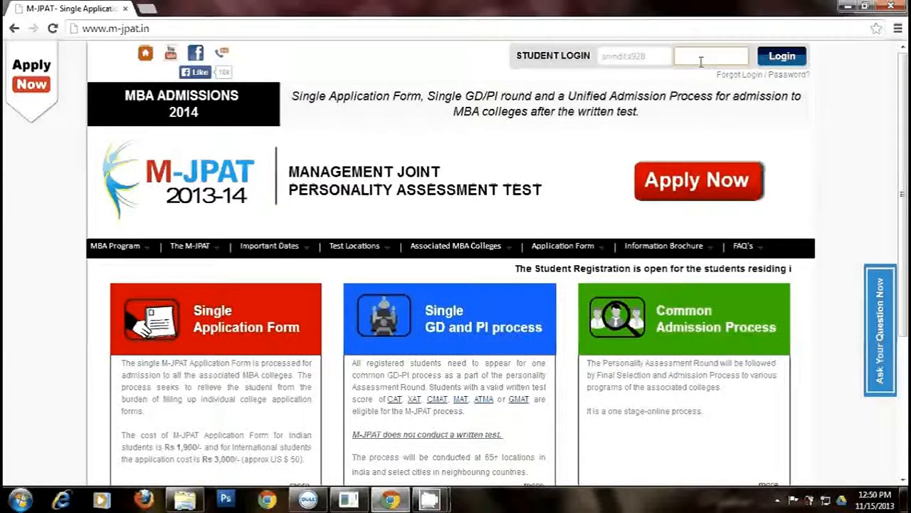
{"action": "type", "text": "•••••••"}
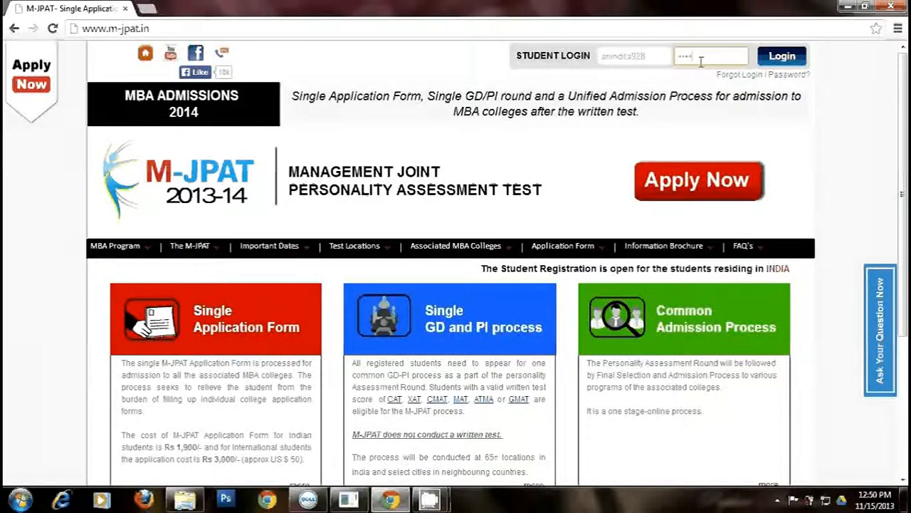
{"action": "key", "text": "Return"}
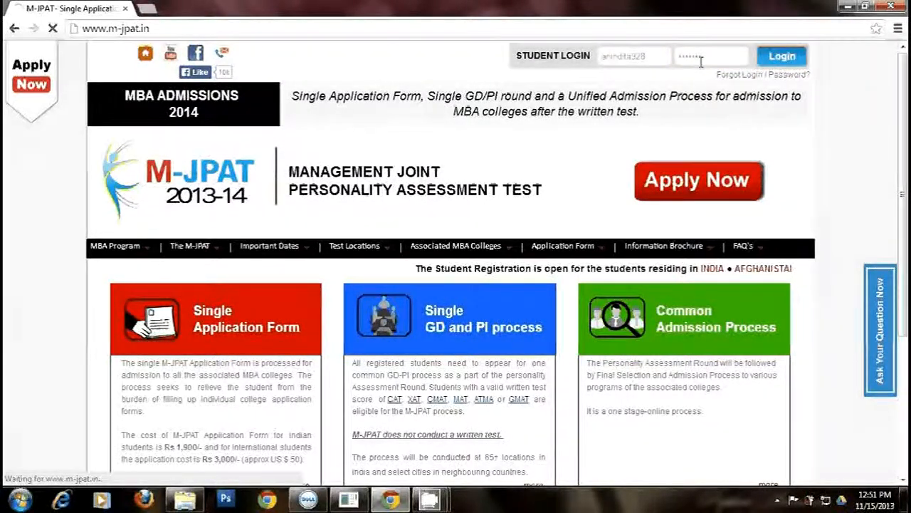
{"action": "type", "text": "zucv"}
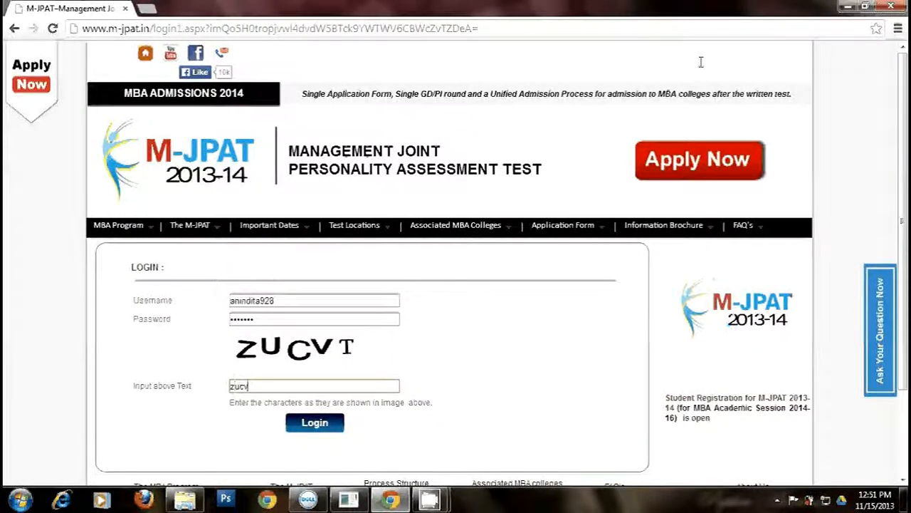
{"action": "type", "text": "t"}
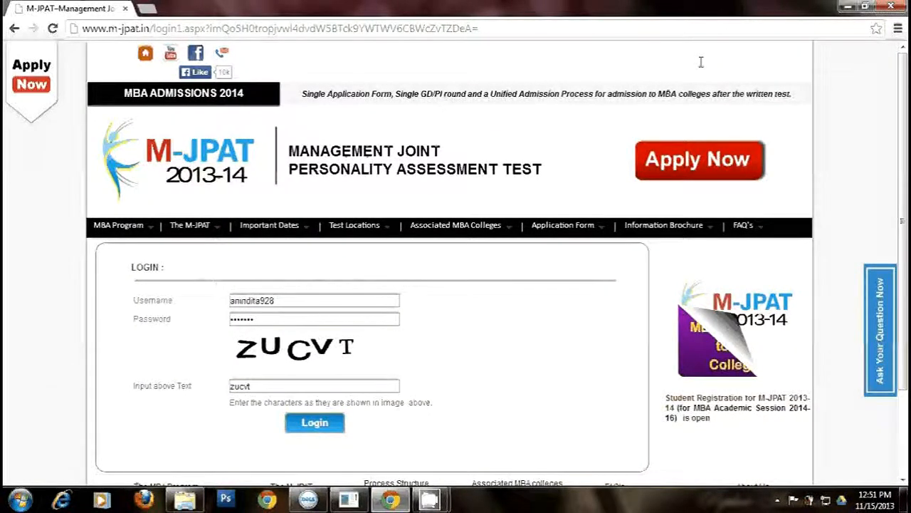
{"action": "key", "text": "Return"}
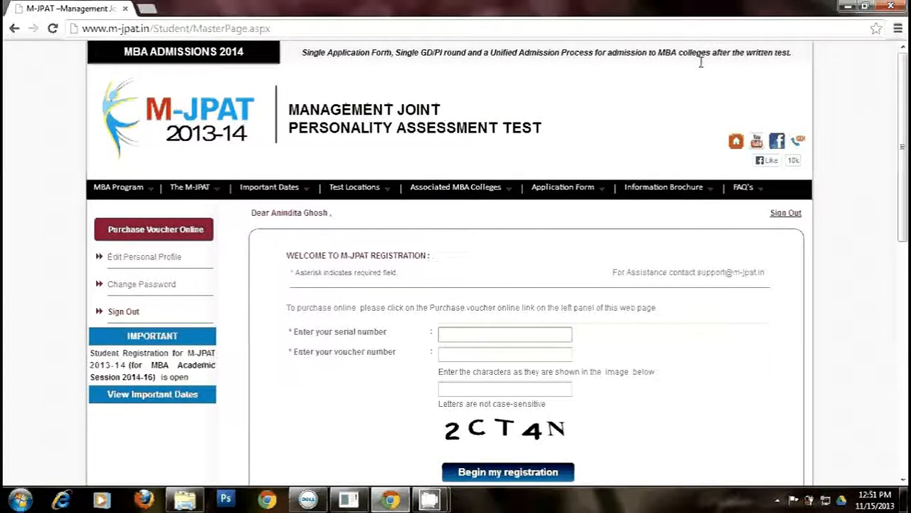
- Enter the voucher serial number, voucher number and corrected verification characters, then begin the registration
{"action": "left_click", "coordinate": [459, 333]}
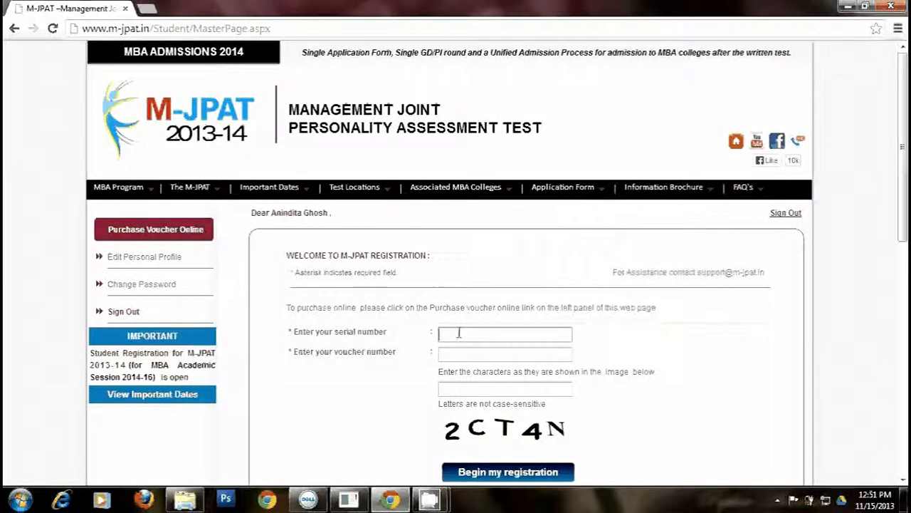
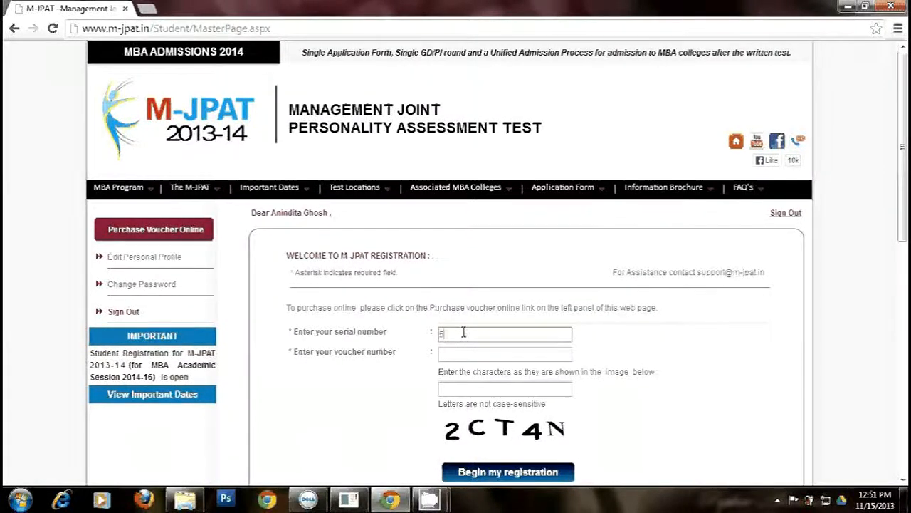
{"action": "key", "text": "Tab"}
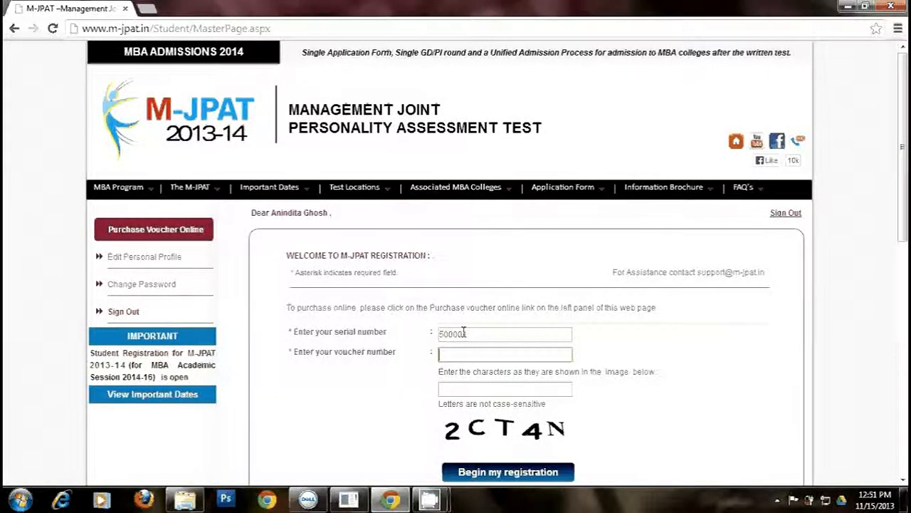
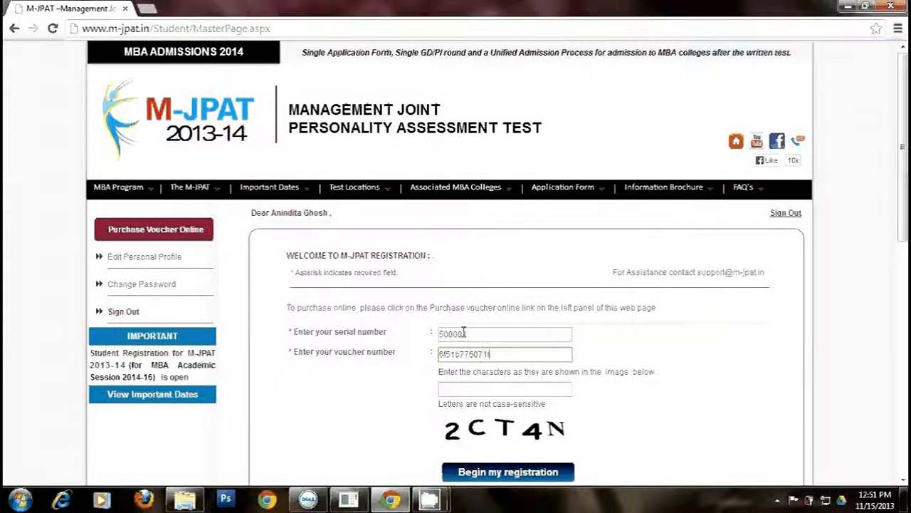
{"action": "left_click", "coordinate": [489, 388]}
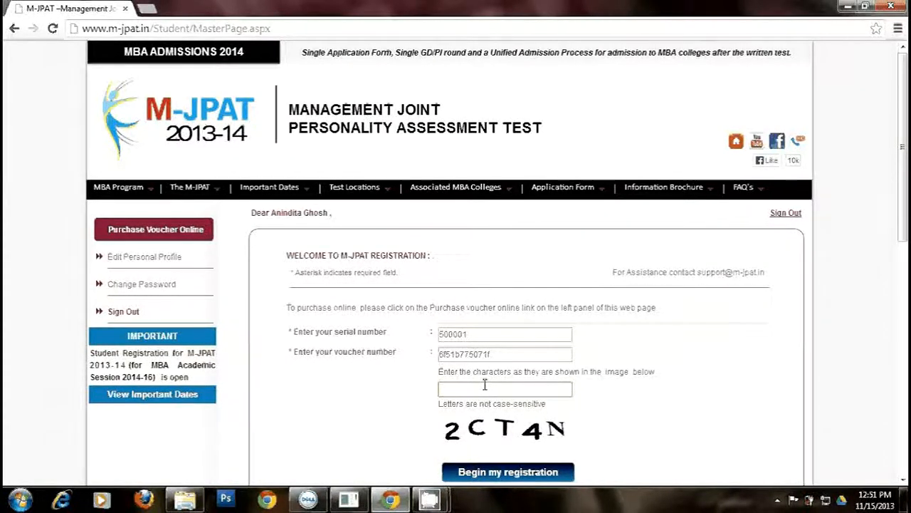
{"action": "type", "text": "2C"}
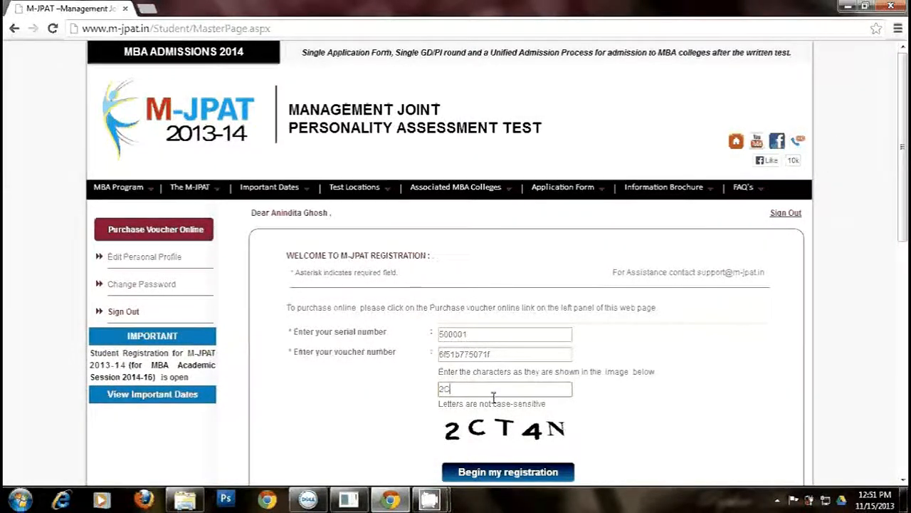
{"action": "type", "text": "TSN"}
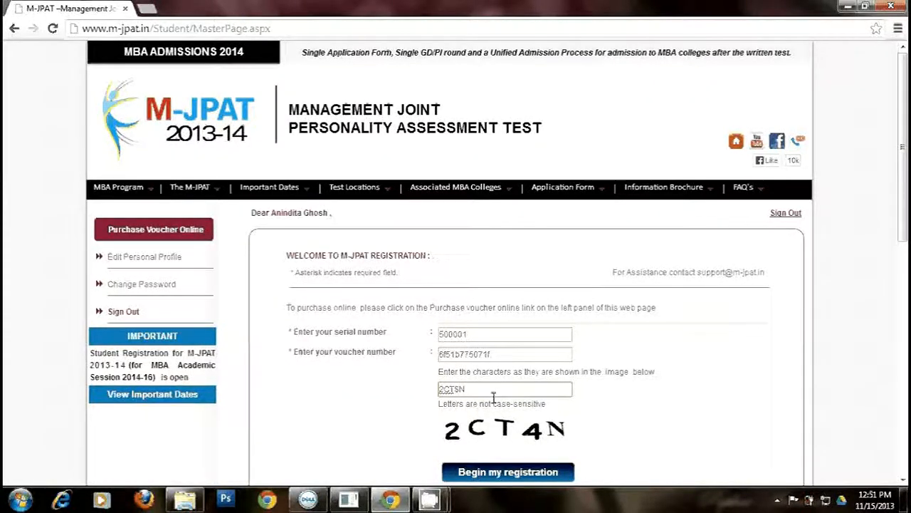
{"action": "key", "text": "BackSpace"}
{"action": "key", "text": "BackSpace"}
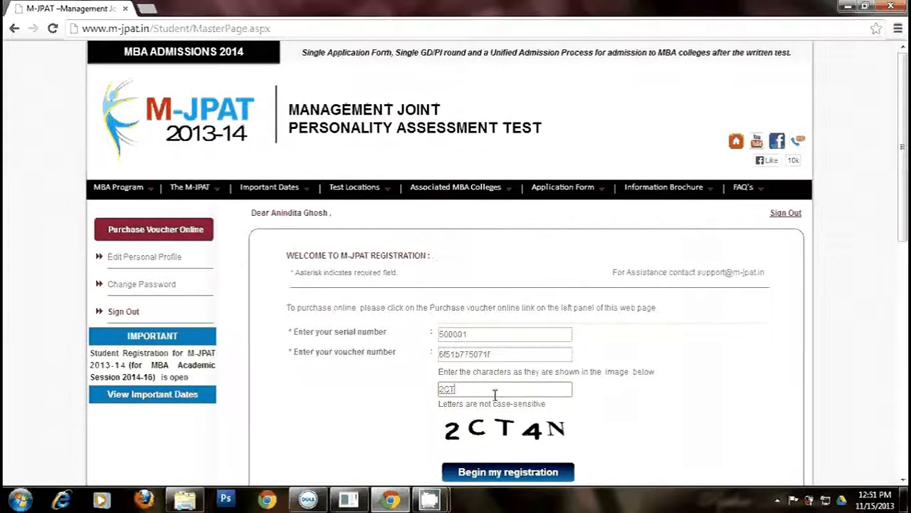
{"action": "type", "text": "4N"}
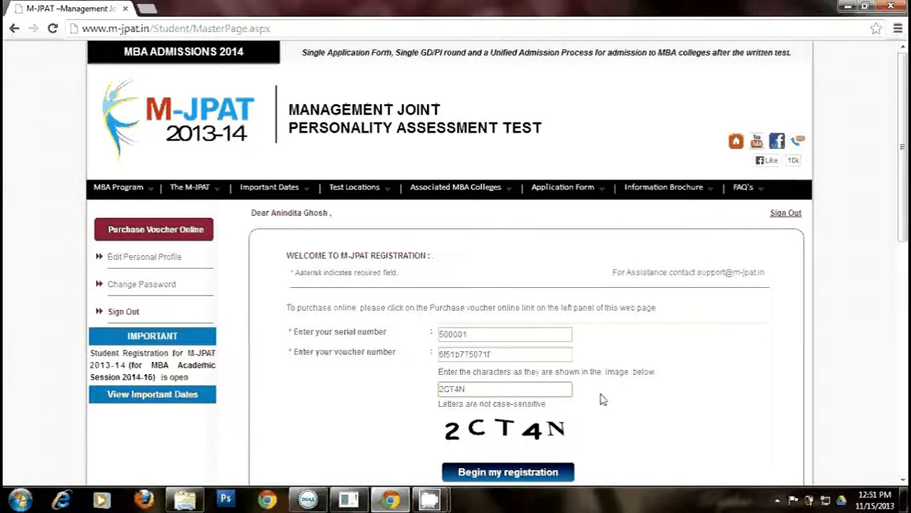
{"action": "scroll", "coordinate": [600, 399], "scroll_direction": "down", "scroll_amount": 1}
{"action": "left_click", "coordinate": [510, 405]}
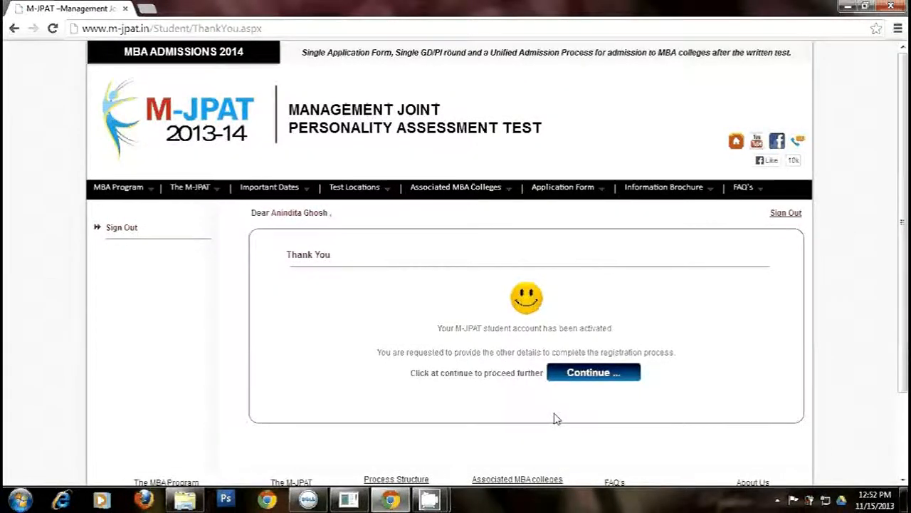
- Continue from the account-activated Thank You page to the Student Zone
{"action": "left_click", "coordinate": [603, 374]}
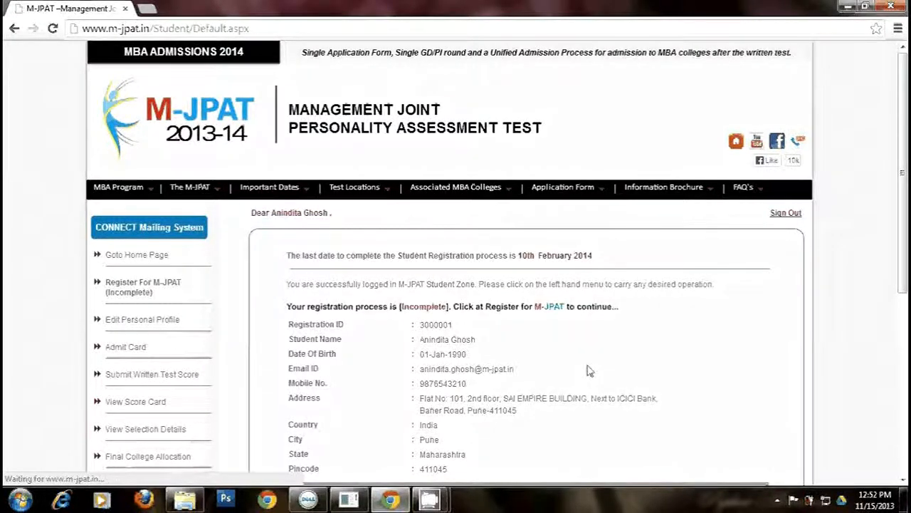
- Scroll to the registration status table and choose Add in the Personal Information row
{"action": "scroll", "coordinate": [588, 370], "scroll_direction": "down", "scroll_amount": 1}
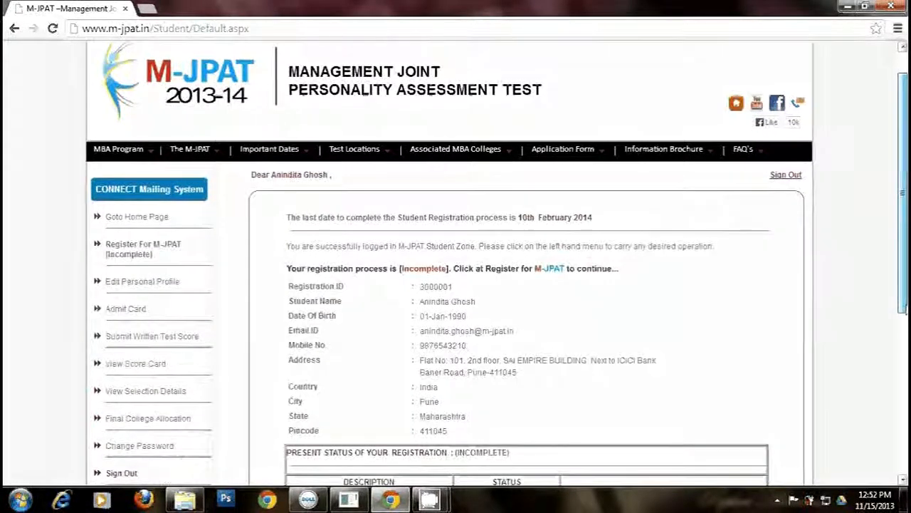
{"action": "scroll", "coordinate": [456, 285], "scroll_direction": "down", "scroll_amount": 2}
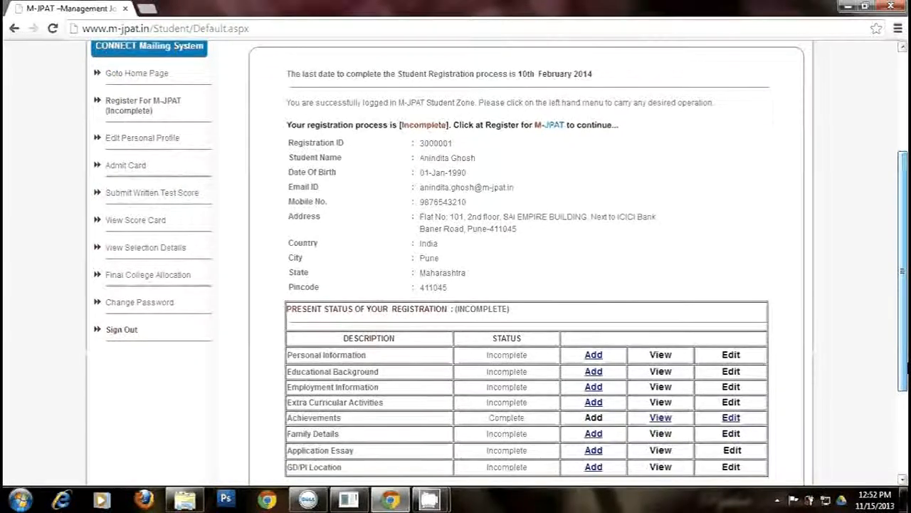
{"action": "left_click_drag", "start_coordinate": [906, 366], "coordinate": [907, 382]}
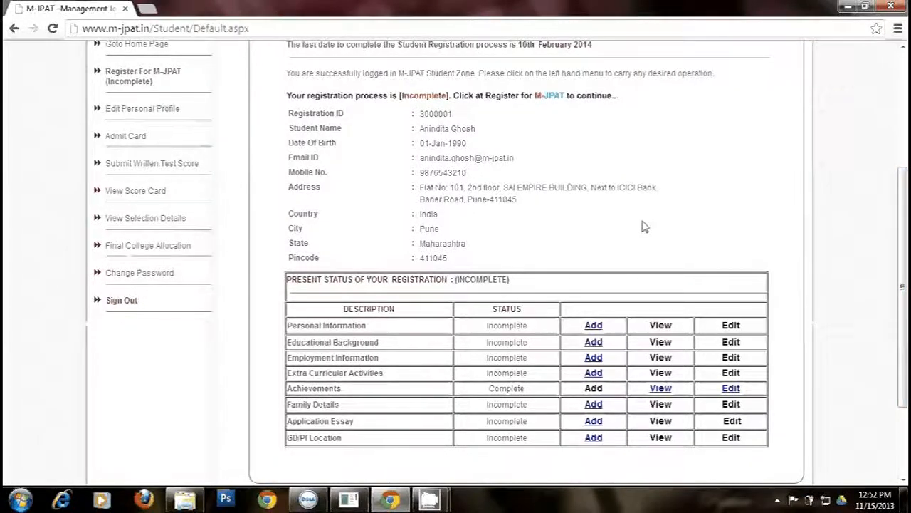
{"action": "left_click_drag", "start_coordinate": [901, 277], "coordinate": [898, 259]}
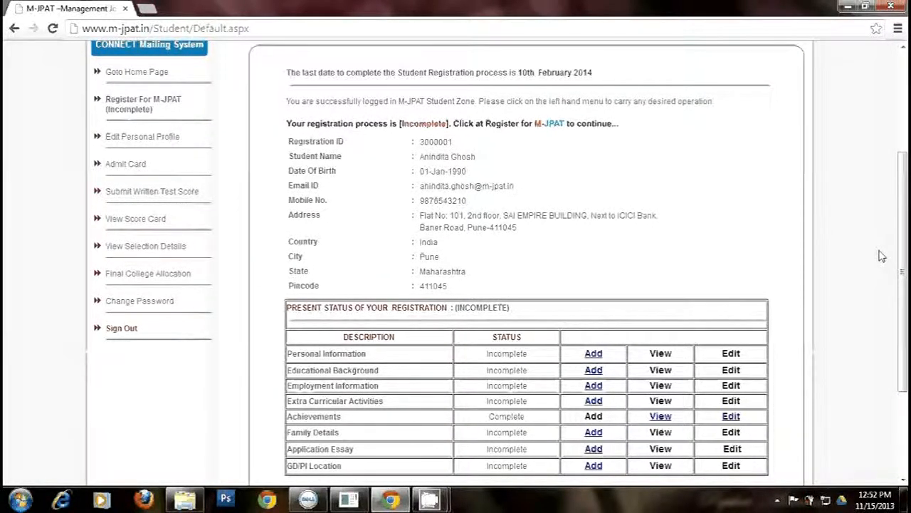
{"action": "left_click", "coordinate": [592, 356]}
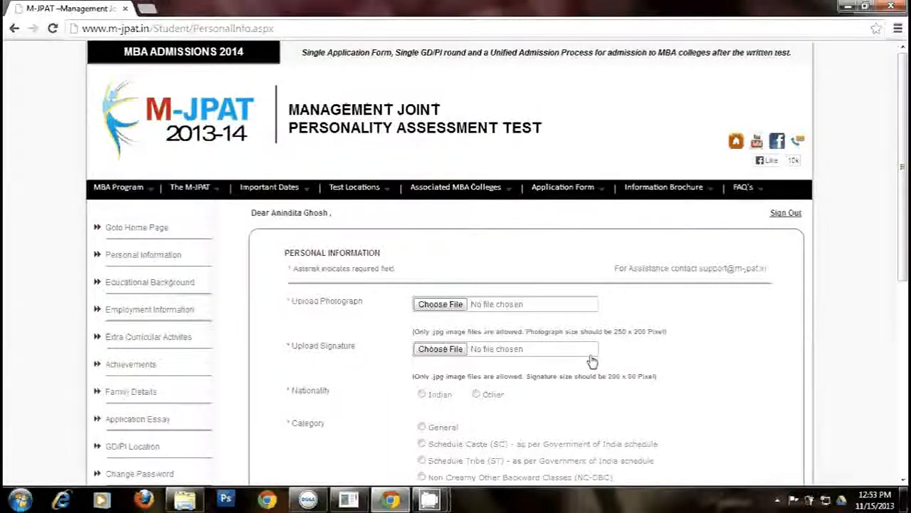
- Attach the applicant's photo from the Desktop as the photograph
{"action": "left_click", "coordinate": [437, 308]}
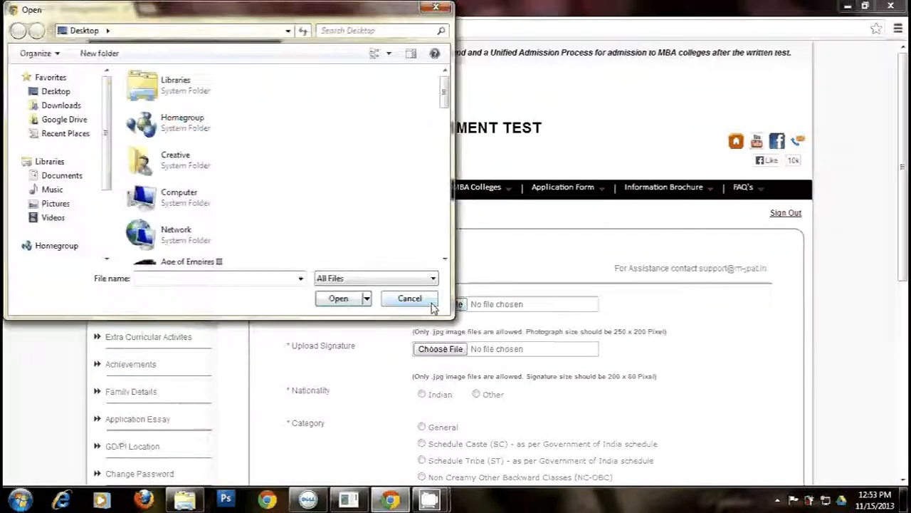
{"action": "left_click", "coordinate": [40, 96]}
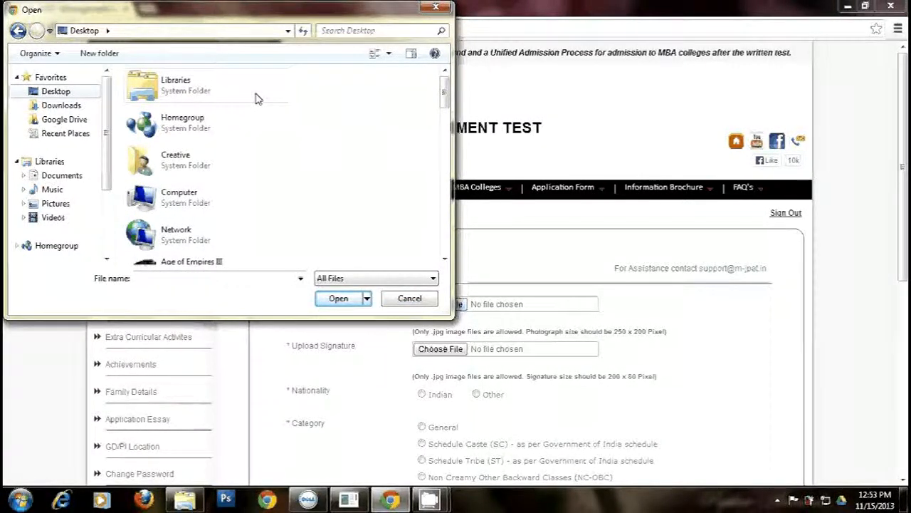
{"action": "scroll", "coordinate": [257, 95], "scroll_direction": "down", "scroll_amount": 3}
{"action": "left_click_drag", "start_coordinate": [449, 173], "coordinate": [445, 210]}
{"action": "double_click", "coordinate": [175, 144]}
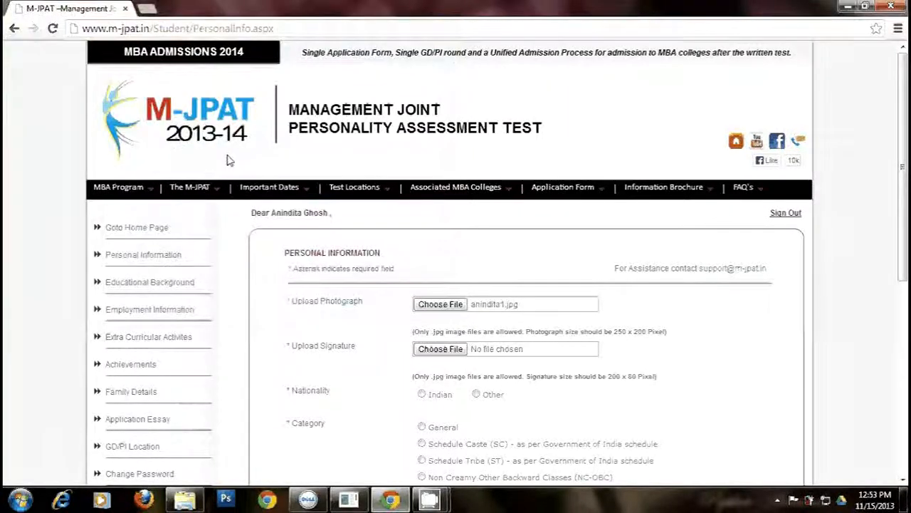
- Attach Sig1.jpg as the signature image
{"action": "left_click", "coordinate": [458, 352]}
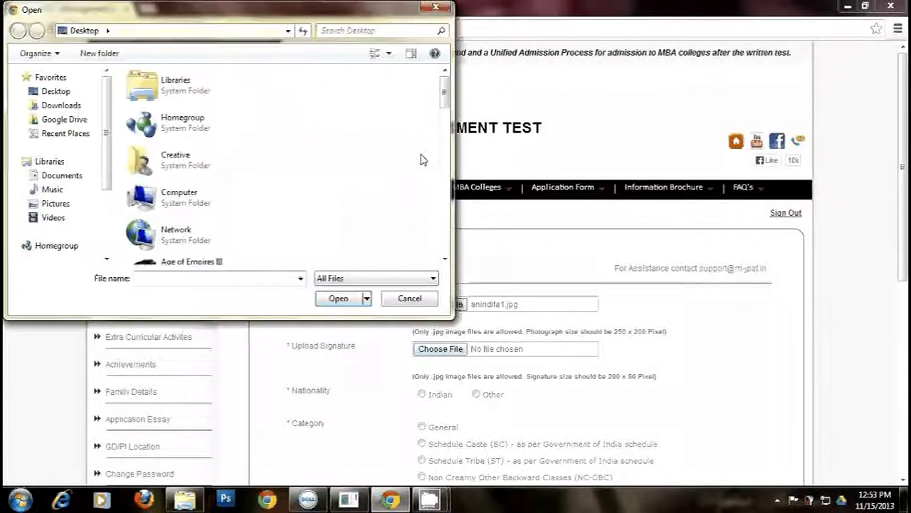
{"action": "scroll", "coordinate": [447, 184], "scroll_direction": "down", "scroll_amount": 5}
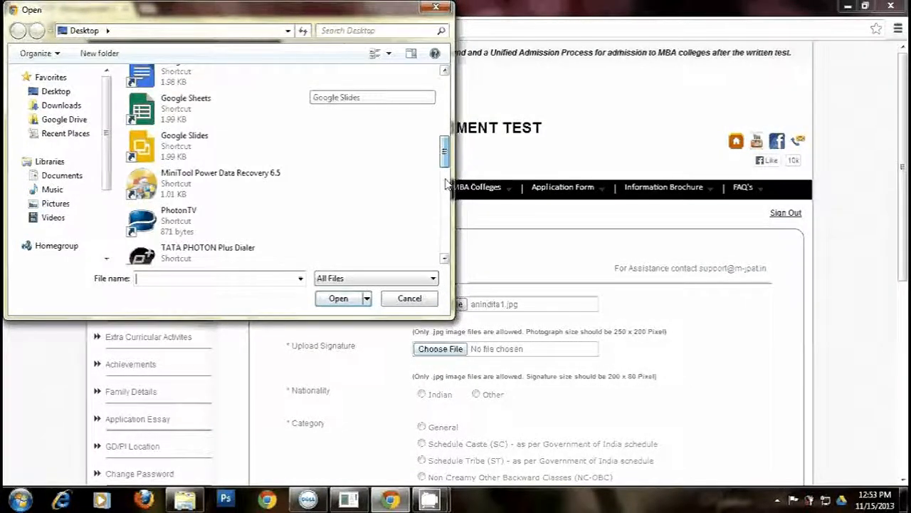
{"action": "scroll", "coordinate": [436, 246], "scroll_direction": "down", "scroll_amount": 3}
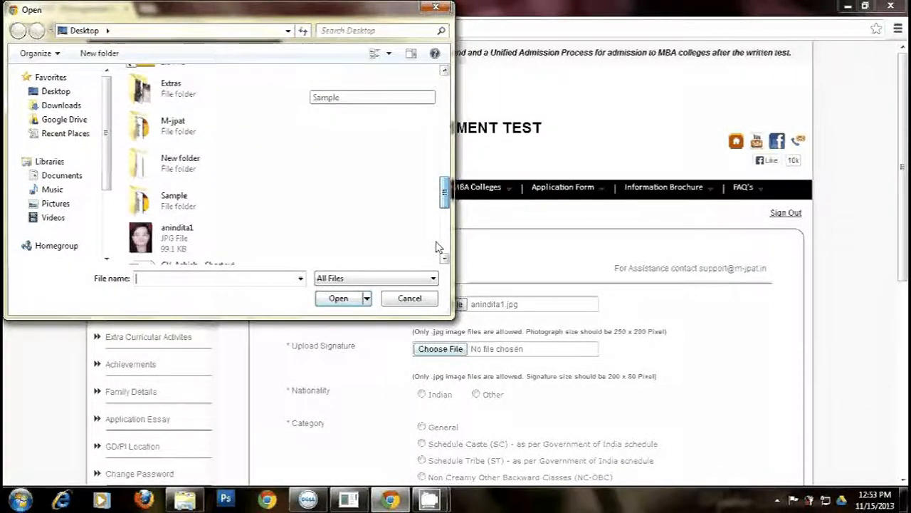
{"action": "scroll", "coordinate": [437, 246], "scroll_direction": "down", "scroll_amount": 3}
{"action": "double_click", "coordinate": [179, 183]}
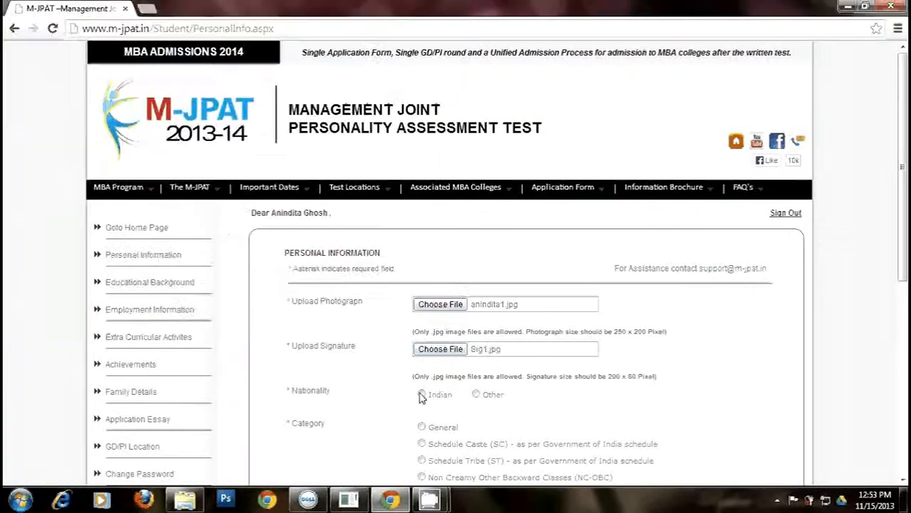
- Set nationality Indian, category General, enter the father's name, and answer No to differently-abled
{"action": "left_click", "coordinate": [422, 395]}
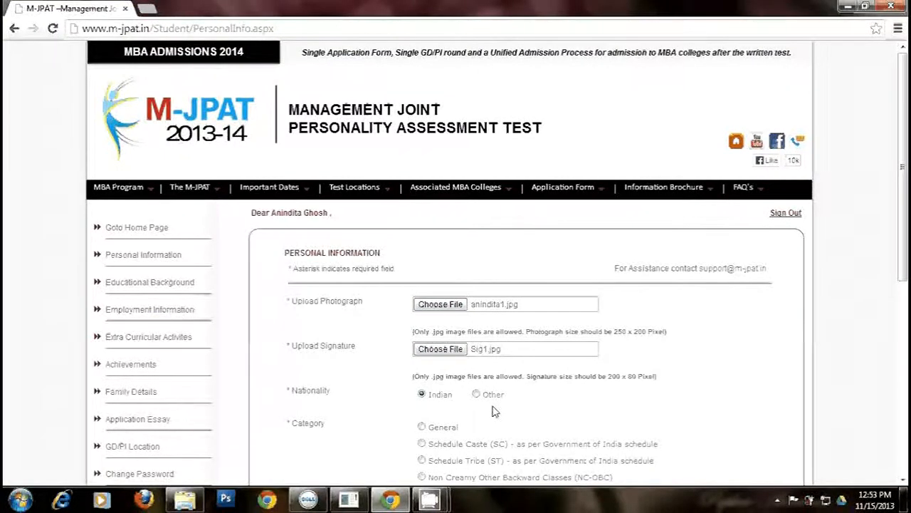
{"action": "scroll", "coordinate": [495, 411], "scroll_direction": "down", "scroll_amount": 3}
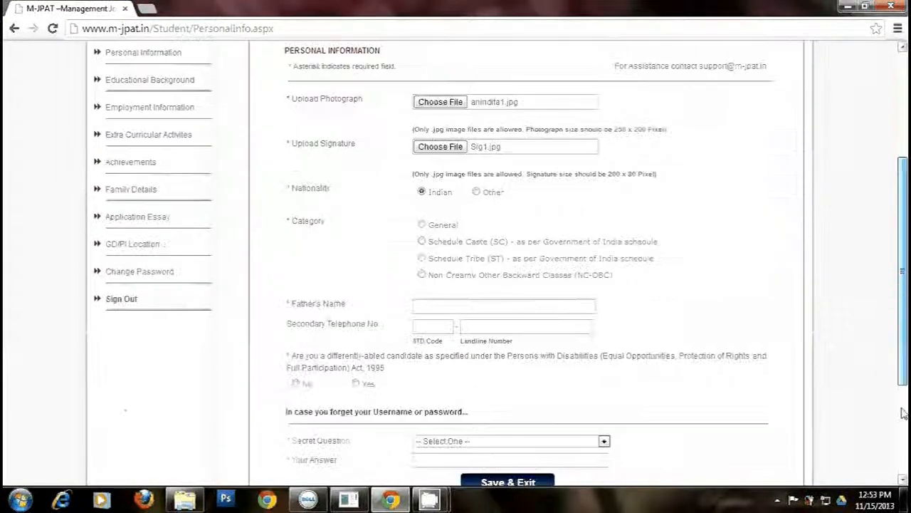
{"action": "left_click", "coordinate": [903, 413]}
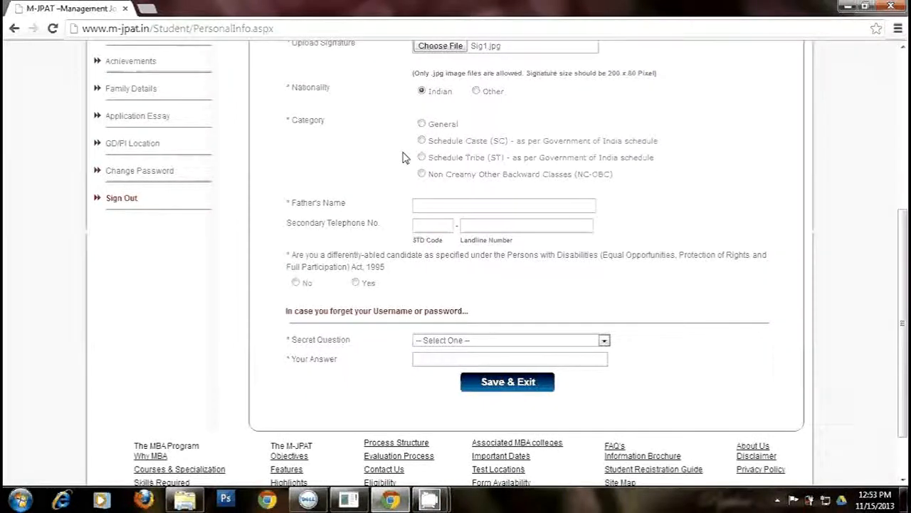
{"action": "left_click", "coordinate": [423, 123]}
{"action": "left_click", "coordinate": [443, 207]}
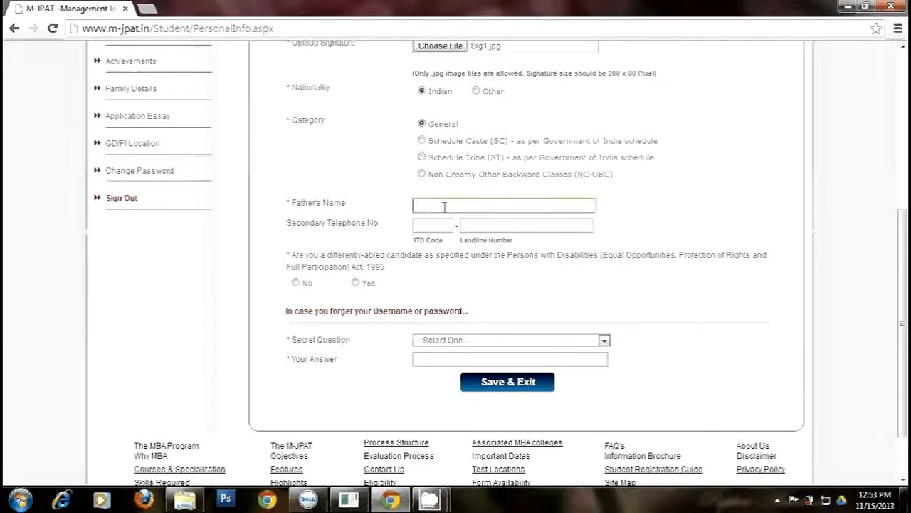
{"action": "type", "text": "Mr AK Ghosh"}
{"action": "key", "text": "Tab"}
{"action": "key", "text": "Tab"}
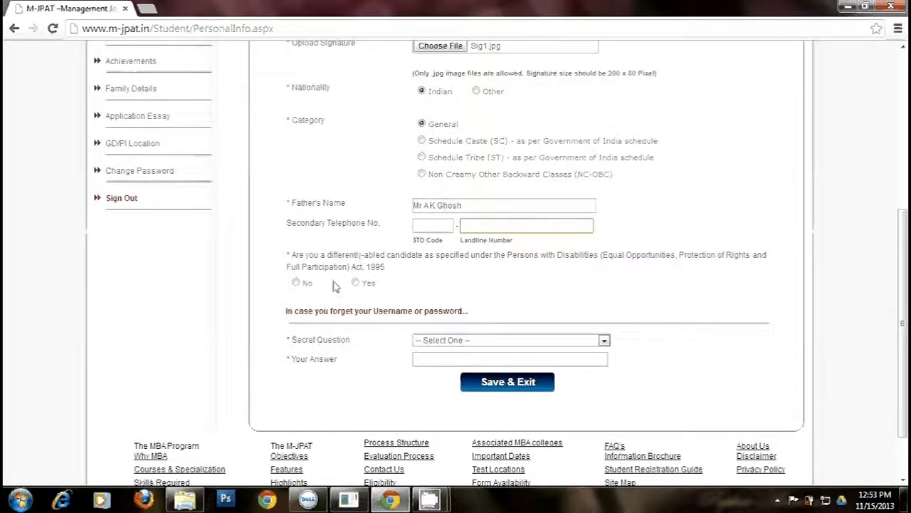
{"action": "left_click", "coordinate": [296, 283]}
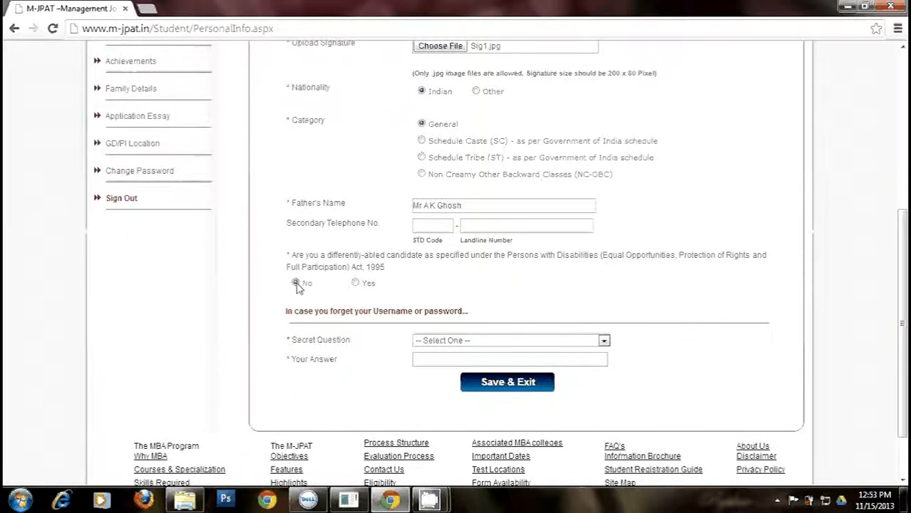
- Choose the favourite sports personality secret question, enter the secret answer, and Save & Exit
{"action": "left_click", "coordinate": [605, 341]}
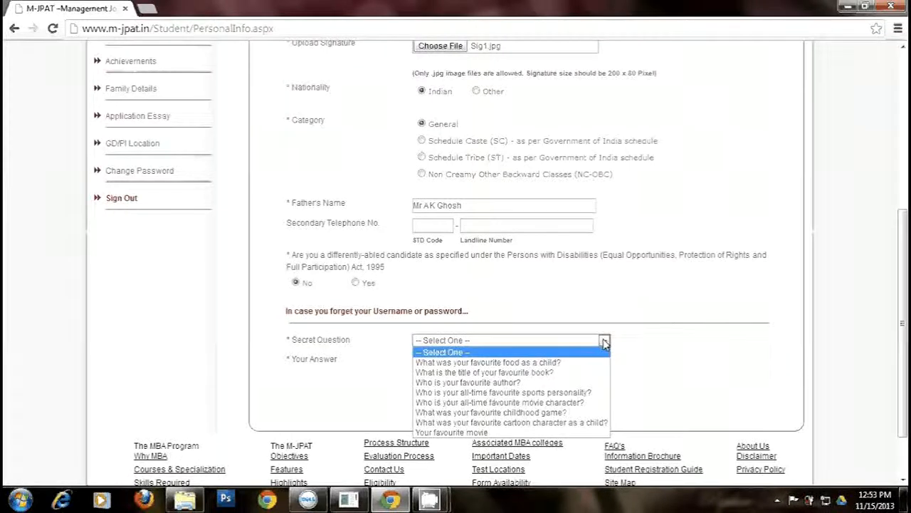
{"action": "left_click", "coordinate": [586, 393]}
{"action": "left_click", "coordinate": [478, 358]}
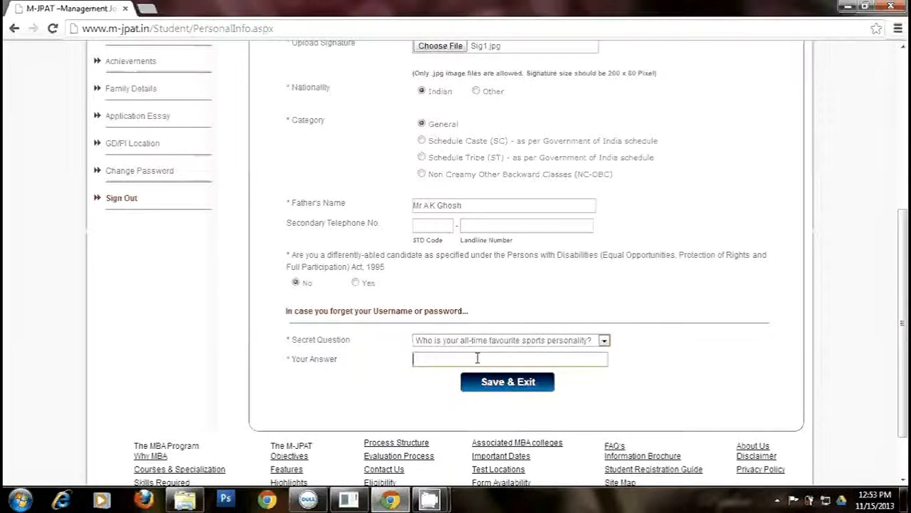
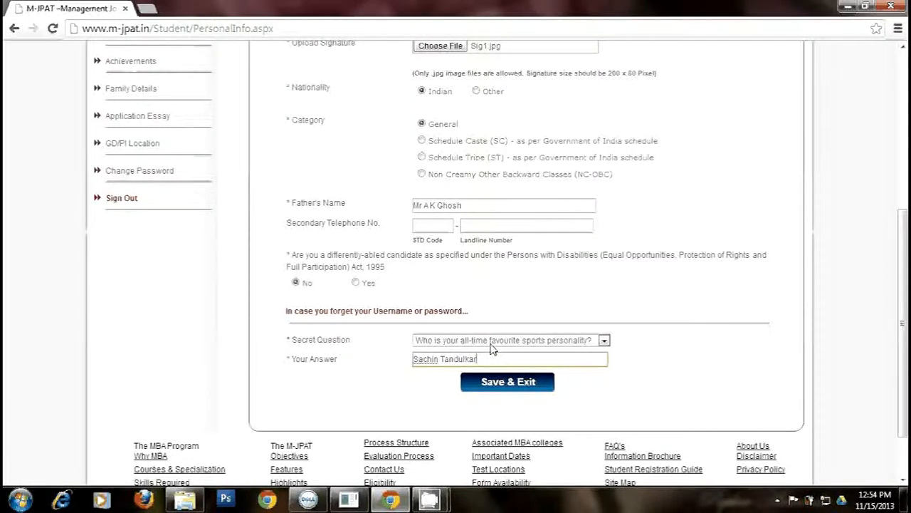
{"action": "left_click", "coordinate": [517, 388]}
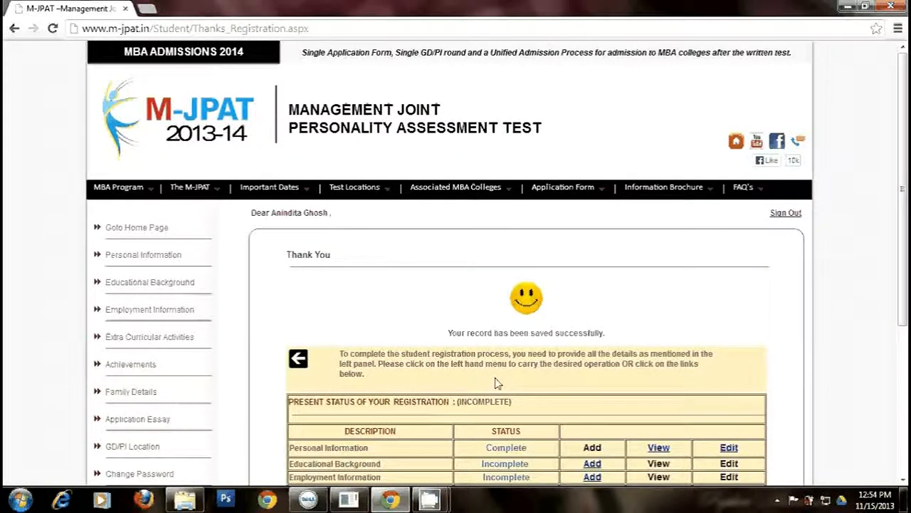
- Open the Educational Background form from its row in the registration status table
{"action": "scroll", "coordinate": [903, 242], "scroll_direction": "down", "scroll_amount": 3}
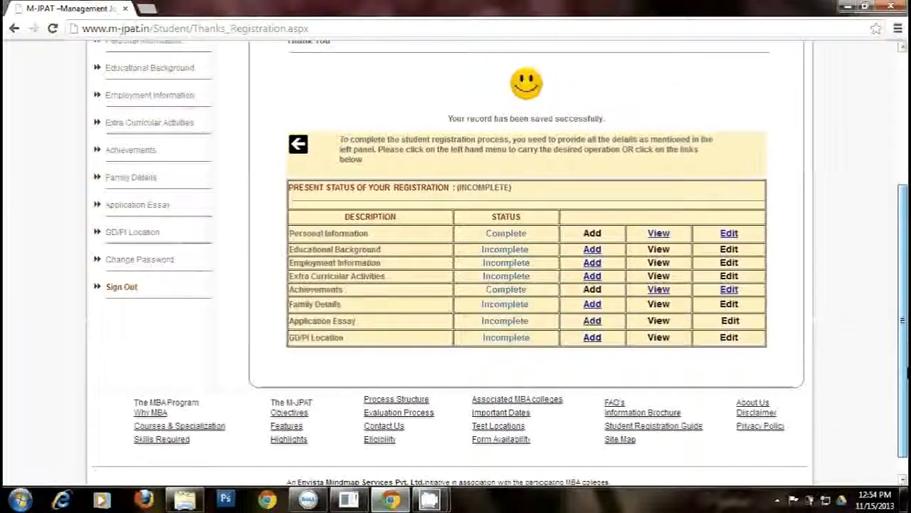
{"action": "left_click", "coordinate": [594, 247]}
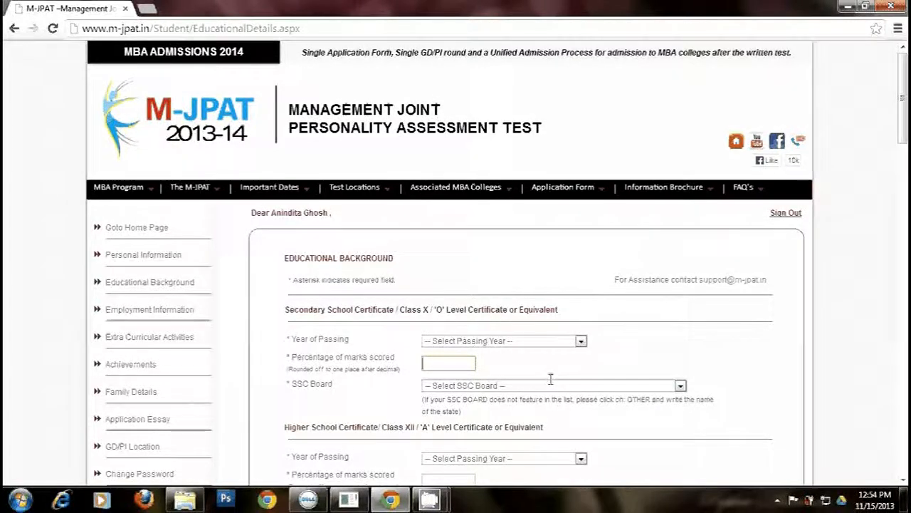
- Enter Class X as passed in 2002 with 82% from the CBSE board
{"action": "left_click", "coordinate": [581, 342]}
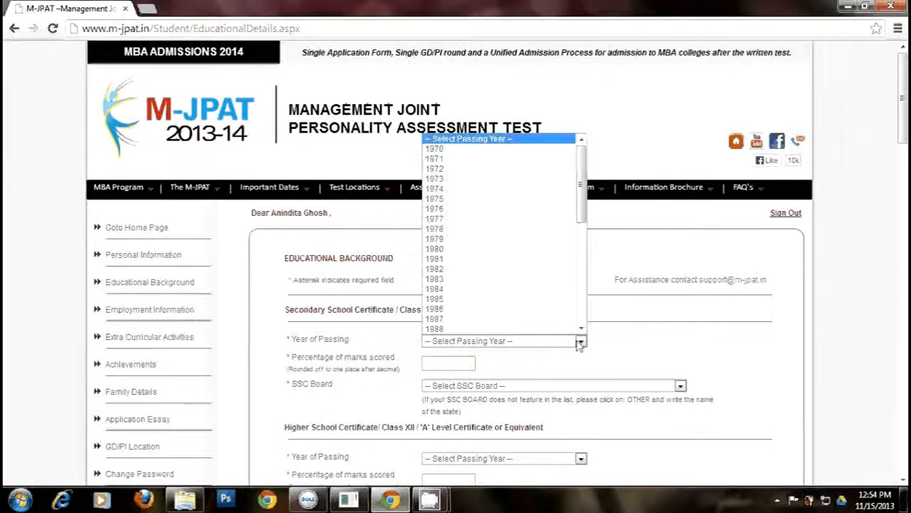
{"action": "left_click_drag", "start_coordinate": [581, 196], "coordinate": [581, 273]}
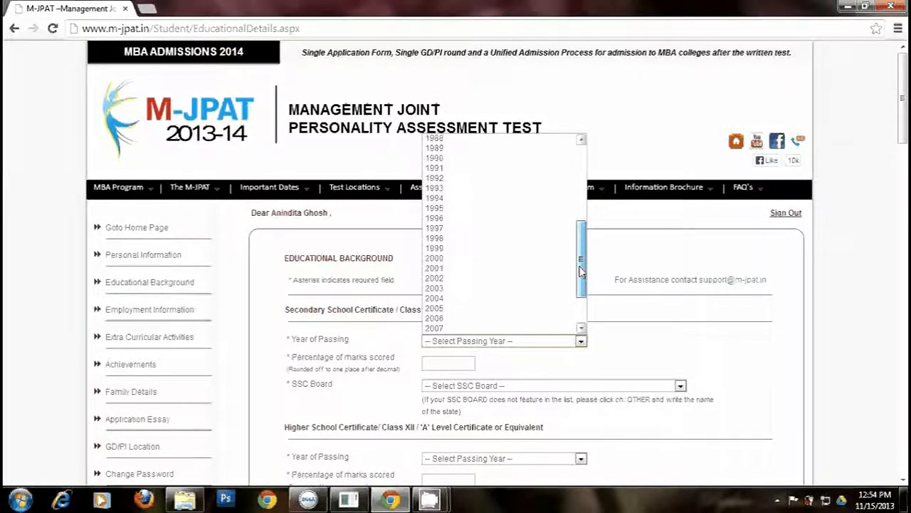
{"action": "left_click", "coordinate": [474, 279]}
{"action": "key", "text": "Tab"}
{"action": "type", "text": "82"}
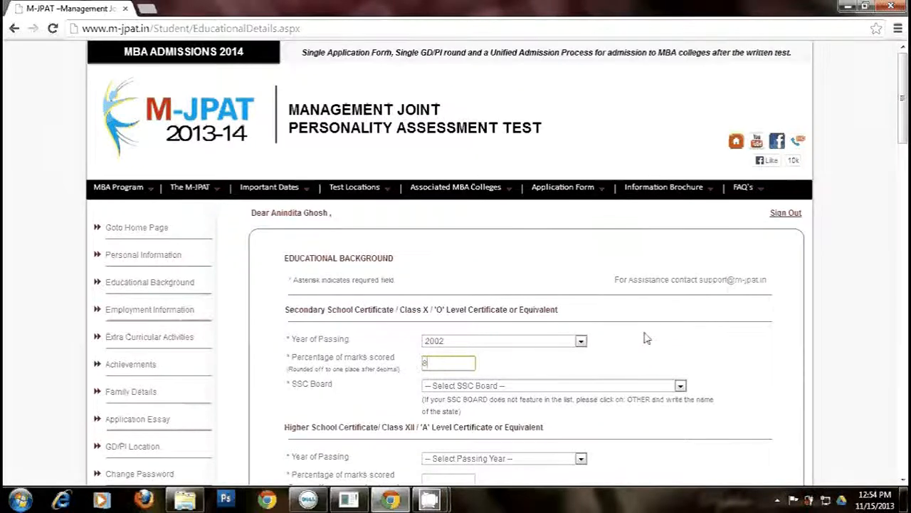
{"action": "scroll", "coordinate": [647, 338], "scroll_direction": "down", "scroll_amount": 2}
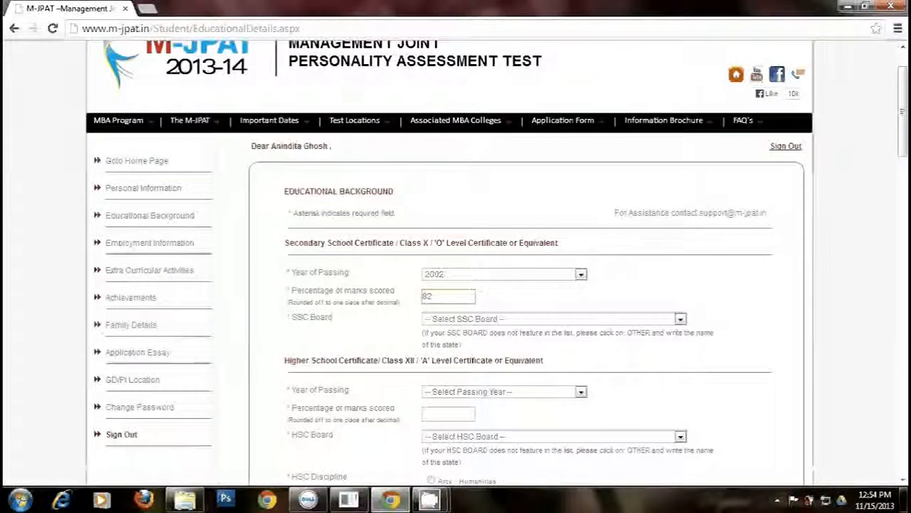
{"action": "left_click", "coordinate": [680, 321]}
{"action": "key", "text": "c"}
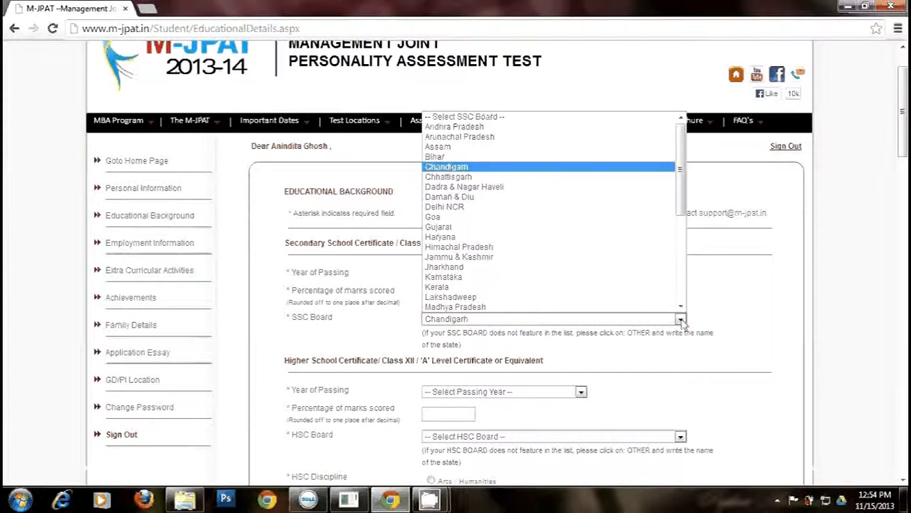
{"action": "left_click_drag", "start_coordinate": [681, 213], "coordinate": [681, 268]}
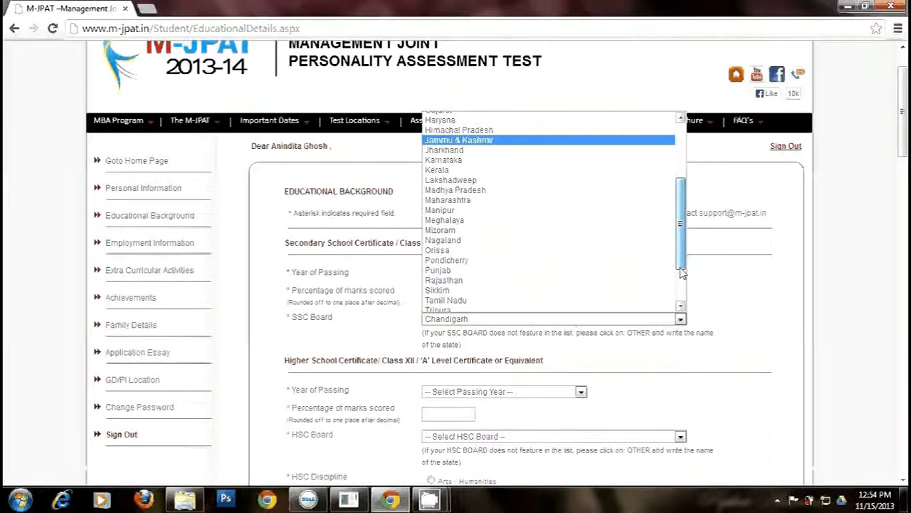
{"action": "scroll", "coordinate": [596, 290], "scroll_direction": "down", "scroll_amount": 2}
{"action": "left_click", "coordinate": [597, 287]}
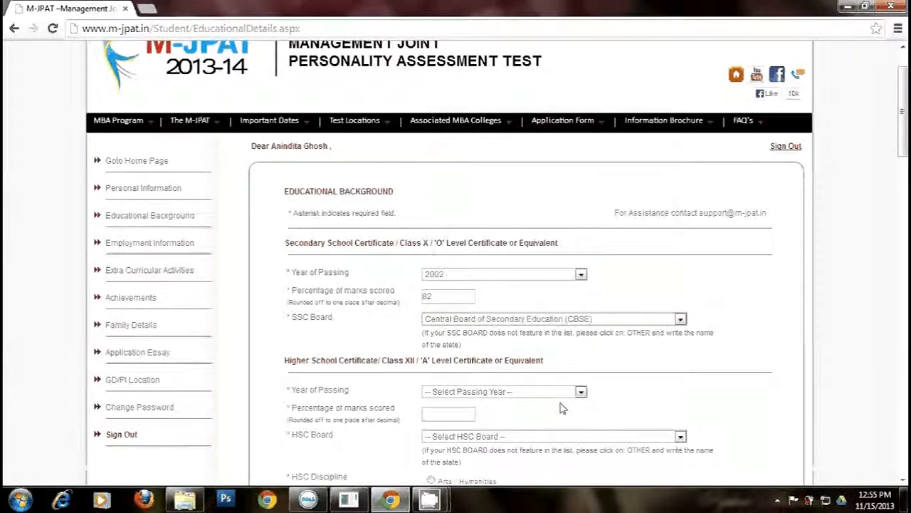
- Enter Class XII as passed in 2004 with 75%
{"action": "left_click", "coordinate": [581, 392]}
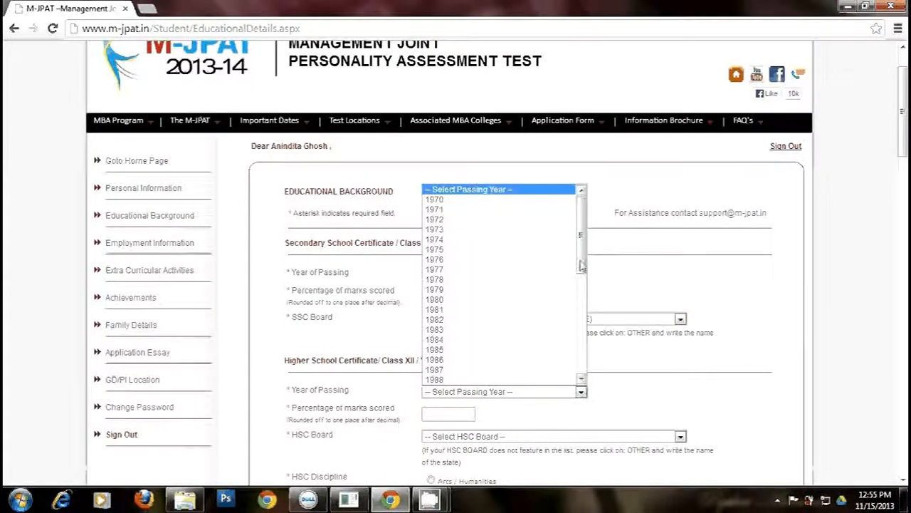
{"action": "left_click_drag", "start_coordinate": [581, 265], "coordinate": [579, 332]}
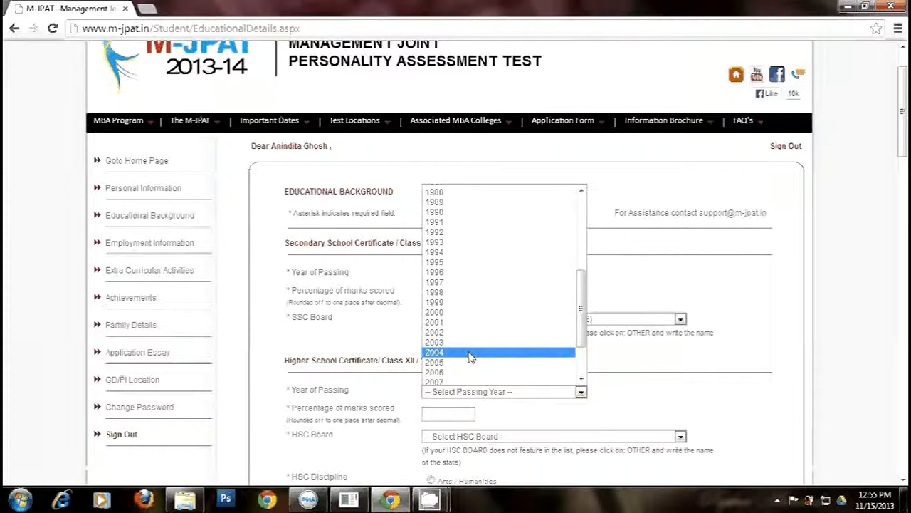
{"action": "left_click", "coordinate": [455, 354]}
{"action": "left_click", "coordinate": [453, 413]}
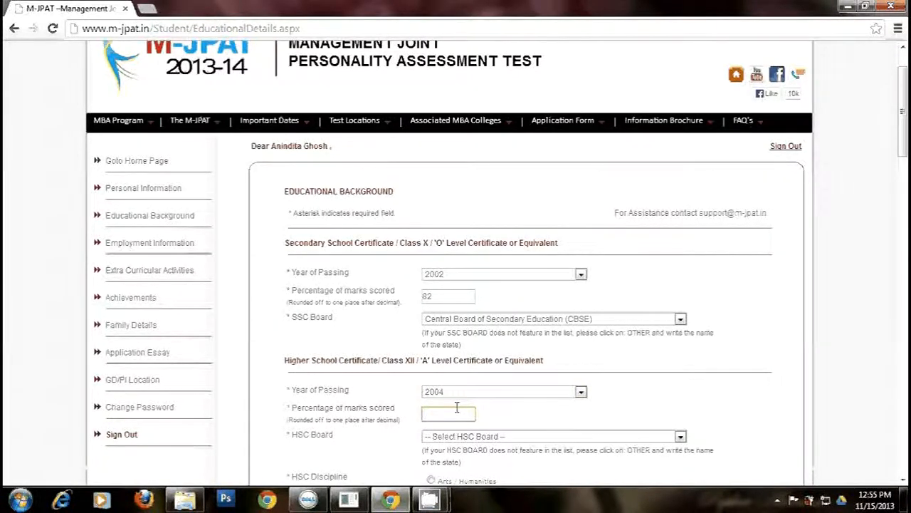
{"action": "type", "text": "75"}
- Choose Central Board of Secondary Education (CBSE) as the Class XII board and Science as its discipline
{"action": "left_click_drag", "start_coordinate": [903, 146], "coordinate": [905, 206]}
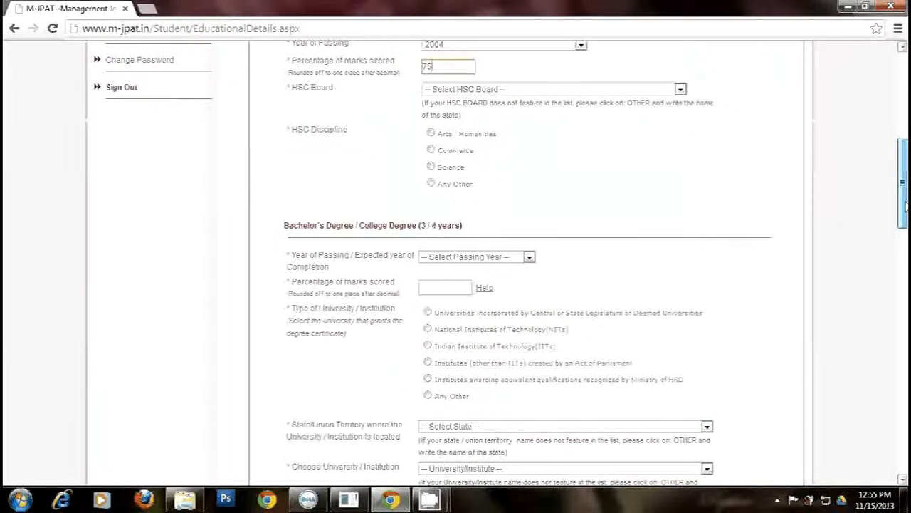
{"action": "left_click", "coordinate": [680, 89]}
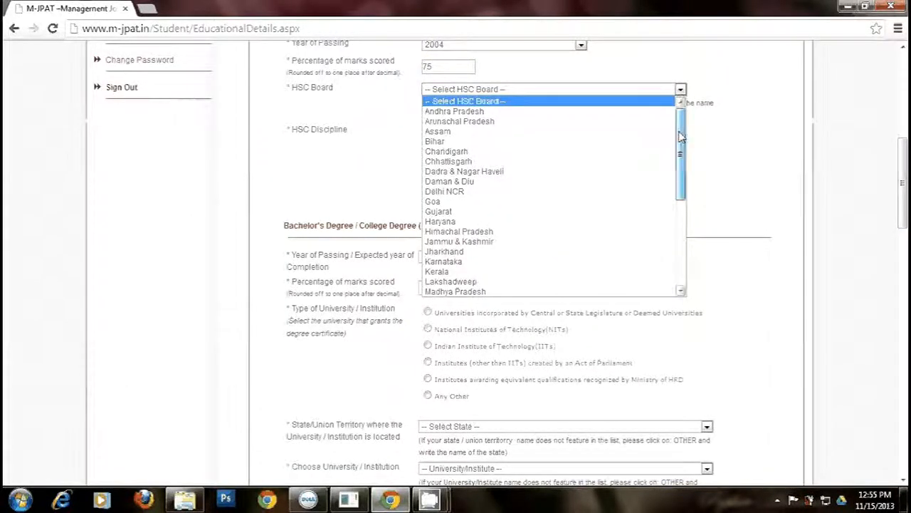
{"action": "left_click_drag", "start_coordinate": [680, 137], "coordinate": [681, 240]}
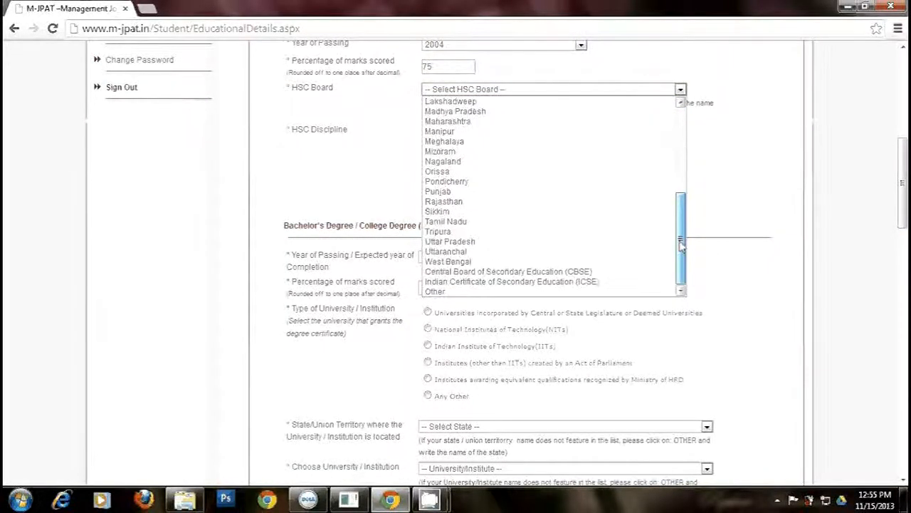
{"action": "left_click", "coordinate": [589, 272]}
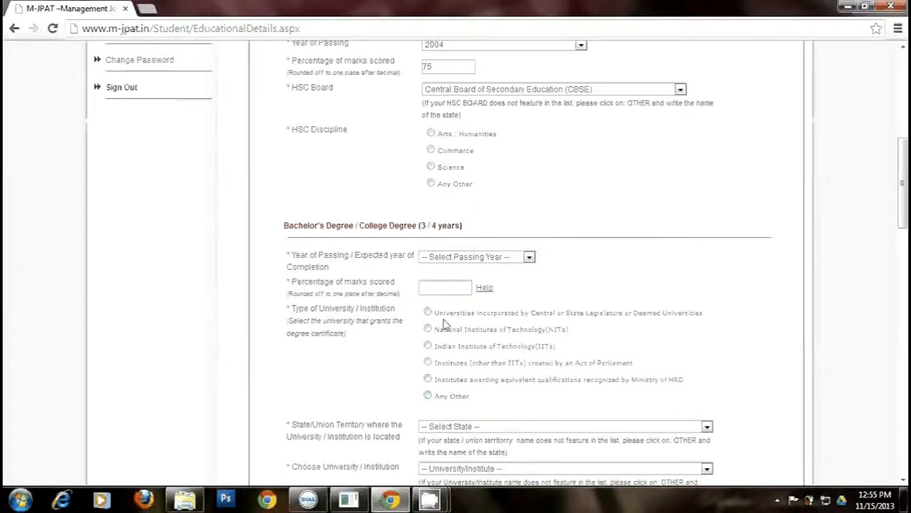
{"action": "left_click", "coordinate": [430, 168]}
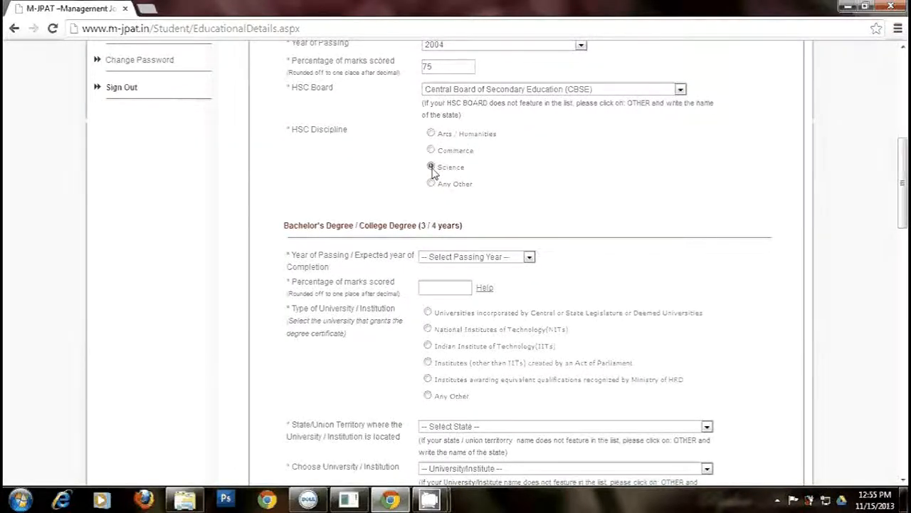
{"action": "left_click", "coordinate": [529, 256]}
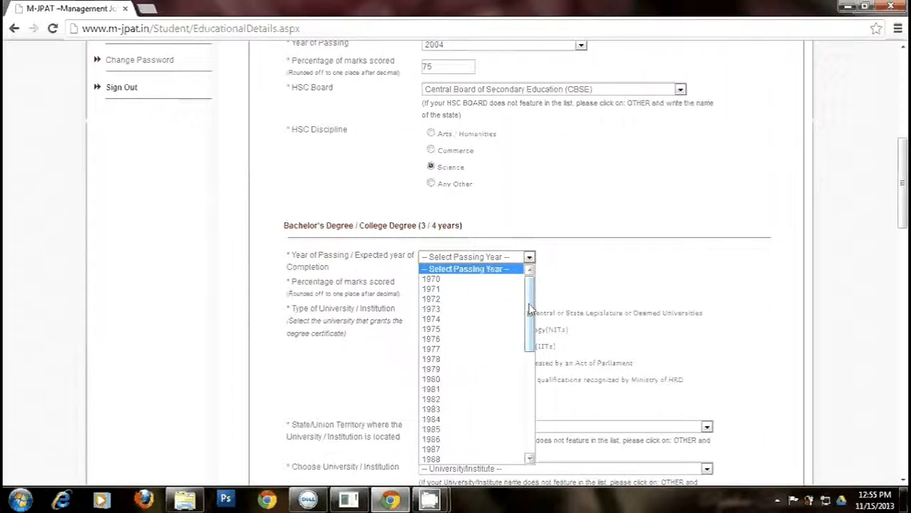
- Enter the bachelor's degree as passed in 2008 with 70%
{"action": "scroll", "coordinate": [531, 308], "scroll_direction": "down", "scroll_amount": 1}
{"action": "left_click_drag", "start_coordinate": [531, 308], "coordinate": [528, 399]}
{"action": "left_click", "coordinate": [460, 434]}
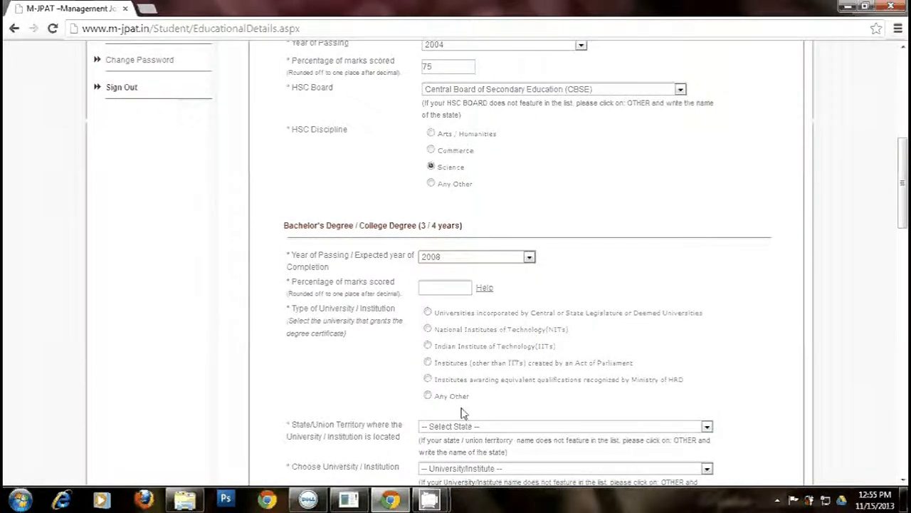
{"action": "left_click", "coordinate": [454, 286]}
{"action": "type", "text": "7"}
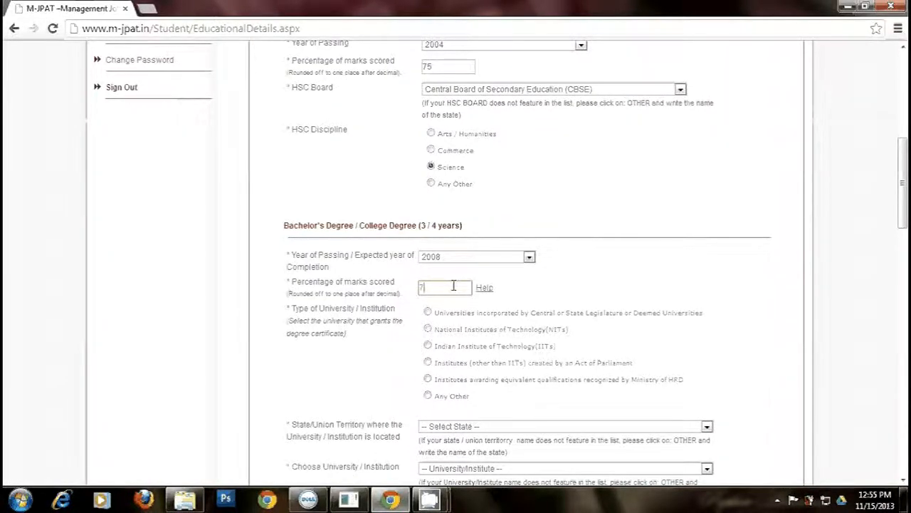
{"action": "type", "text": "0"}
- Mark the university as an HRD-recognised equivalent institute located in Rajasthan
{"action": "left_click", "coordinate": [427, 380]}
{"action": "left_click_drag", "start_coordinate": [904, 213], "coordinate": [905, 266]}
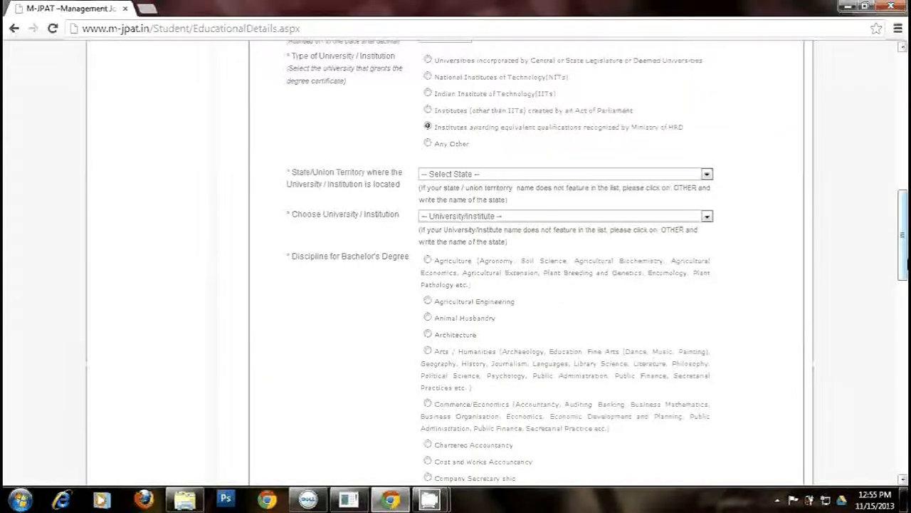
{"action": "left_click", "coordinate": [708, 174]}
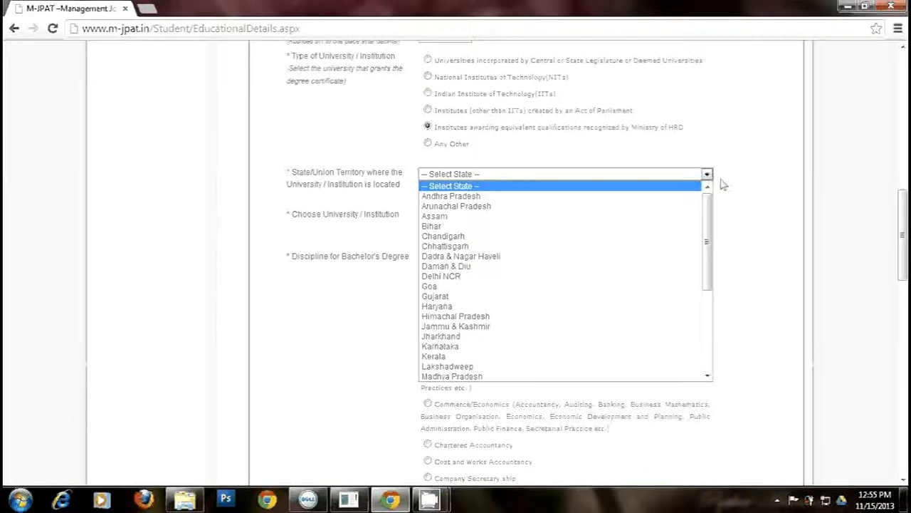
{"action": "key", "text": "r"}
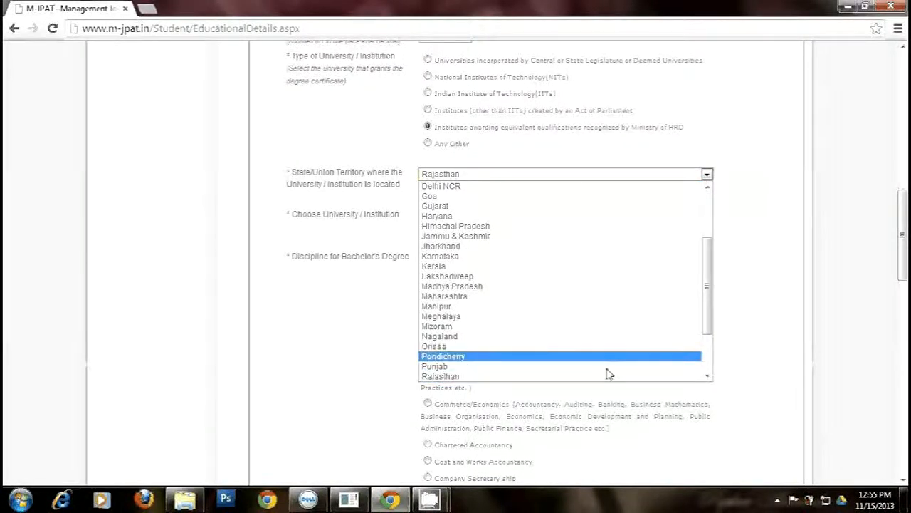
{"action": "left_click", "coordinate": [453, 376]}
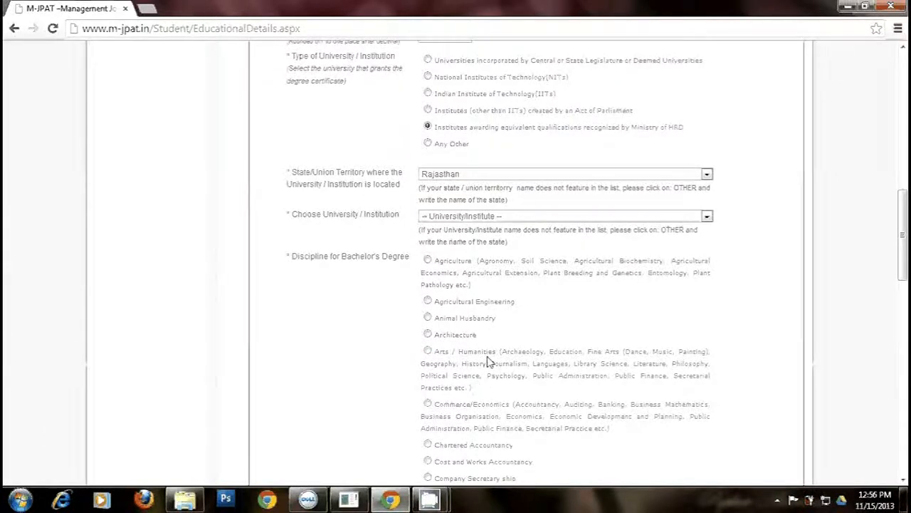
- Choose Institute of Chartered Financial Analysts of India (ICFAI) as the degree institution
{"action": "left_click", "coordinate": [708, 218]}
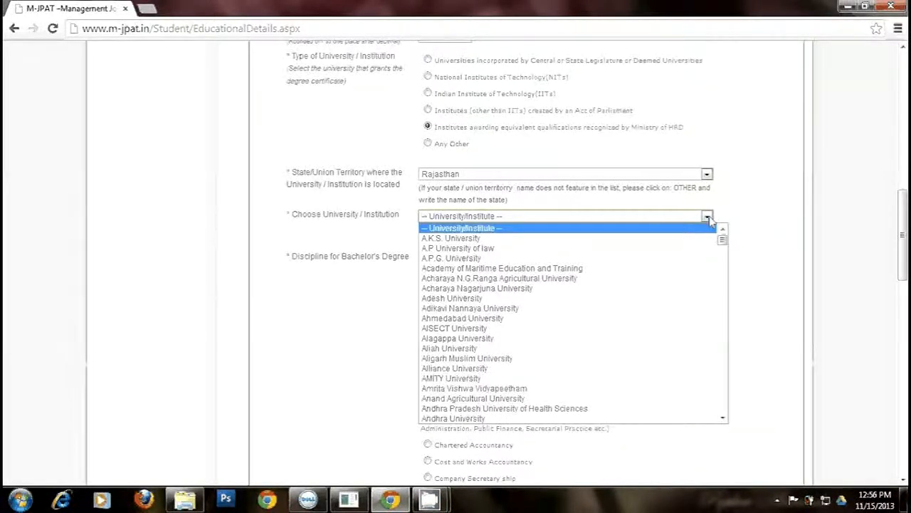
{"action": "key", "text": "i"}
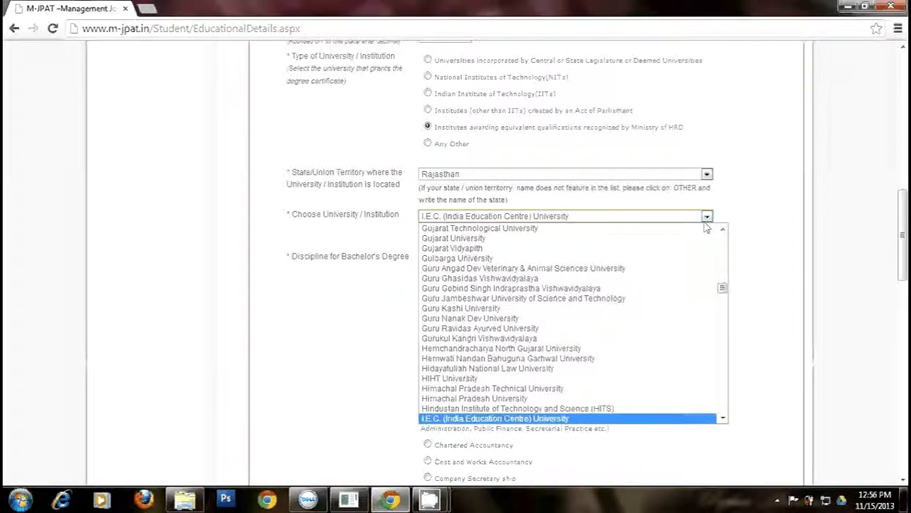
{"action": "key", "text": "Down"}
{"action": "key", "text": "Down"}
{"action": "key", "text": "Down"}
{"action": "key", "text": "Down"}
{"action": "key", "text": "Down"}
{"action": "key", "text": "Down"}
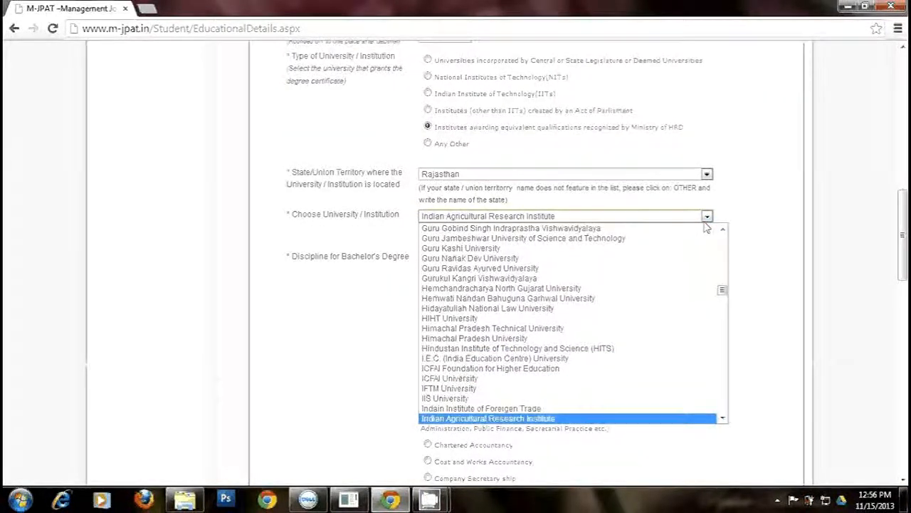
{"action": "key", "text": "Down"}
{"action": "key", "text": "Down"}
{"action": "key", "text": "Down"}
{"action": "key", "text": "Down"}
{"action": "key", "text": "Down"}
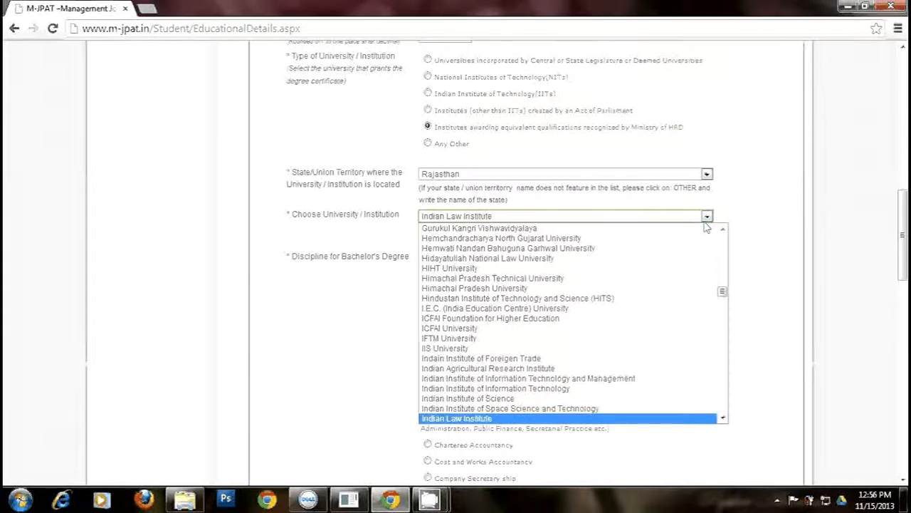
{"action": "key", "text": "Down"}
{"action": "key", "text": "Down"}
{"action": "key", "text": "Down"}
{"action": "key", "text": "Down"}
{"action": "key", "text": "Down"}
{"action": "key", "text": "Down"}
{"action": "key", "text": "Down"}
{"action": "key", "text": "Down"}
{"action": "key", "text": "Down"}
{"action": "key", "text": "Down"}
{"action": "key", "text": "Down"}
{"action": "key", "text": "Down"}
{"action": "key", "text": "Down"}
{"action": "key", "text": "Down"}
{"action": "key", "text": "Down"}
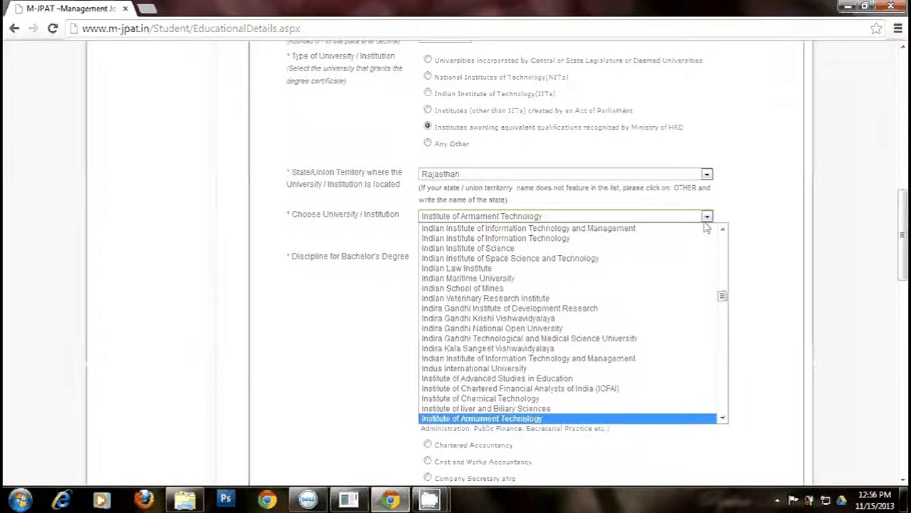
{"action": "left_click", "coordinate": [722, 419]}
{"action": "left_click", "coordinate": [723, 419]}
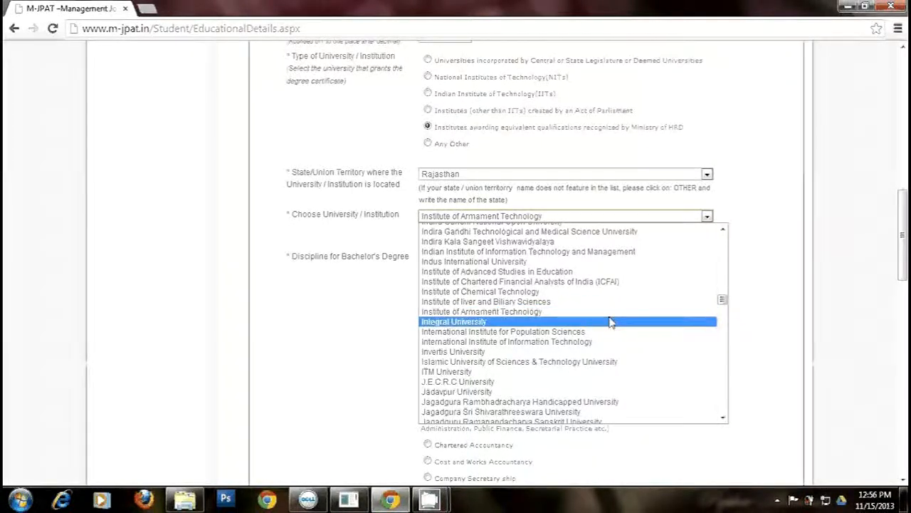
{"action": "left_click", "coordinate": [503, 284]}
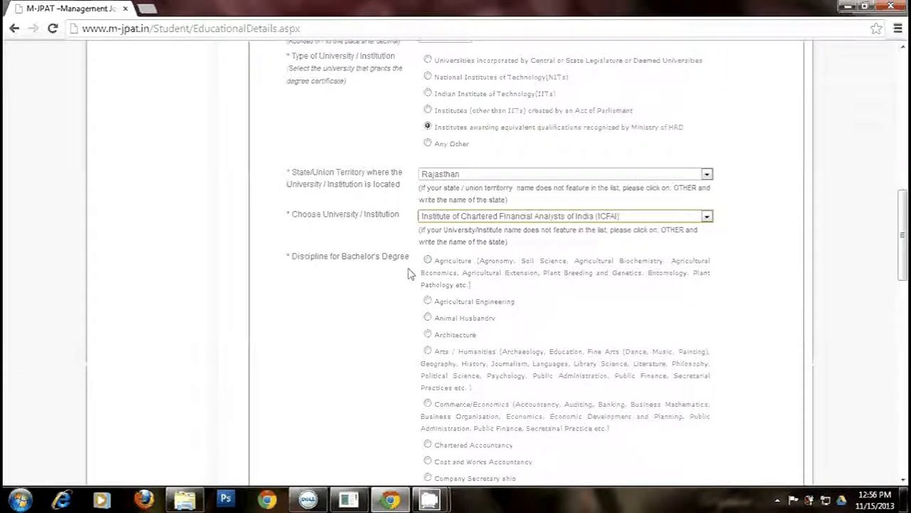
- Choose Commerce/Economics as the bachelor's discipline and Save & Exit the educational details
{"action": "left_click_drag", "start_coordinate": [903, 253], "coordinate": [906, 281]}
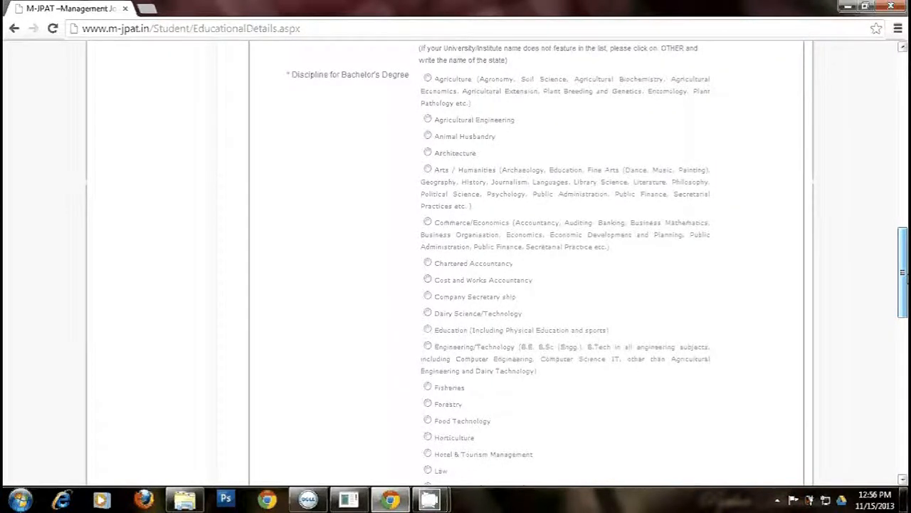
{"action": "left_click_drag", "start_coordinate": [906, 280], "coordinate": [906, 285]}
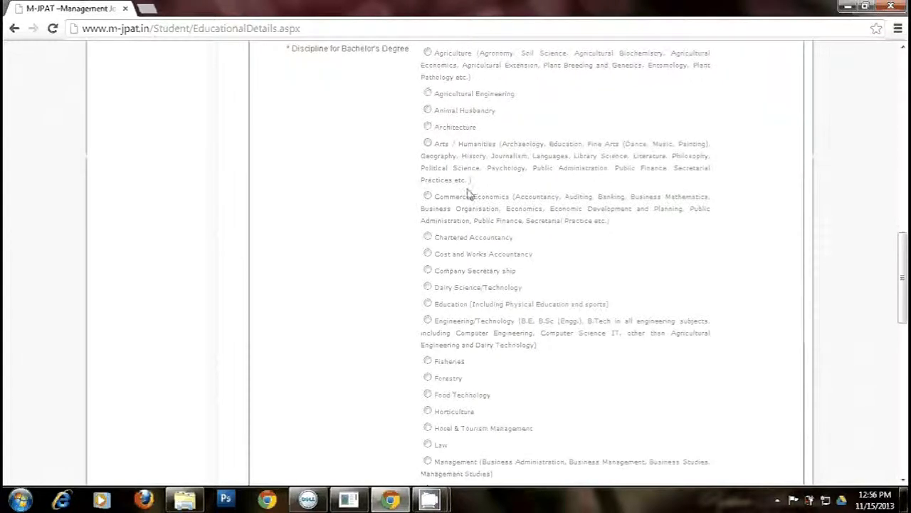
{"action": "left_click", "coordinate": [427, 197]}
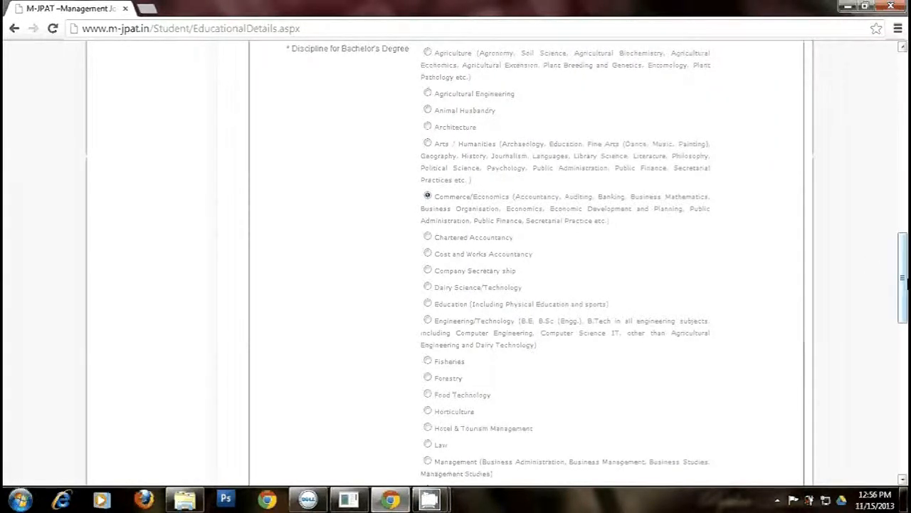
{"action": "left_click_drag", "start_coordinate": [906, 284], "coordinate": [904, 411]}
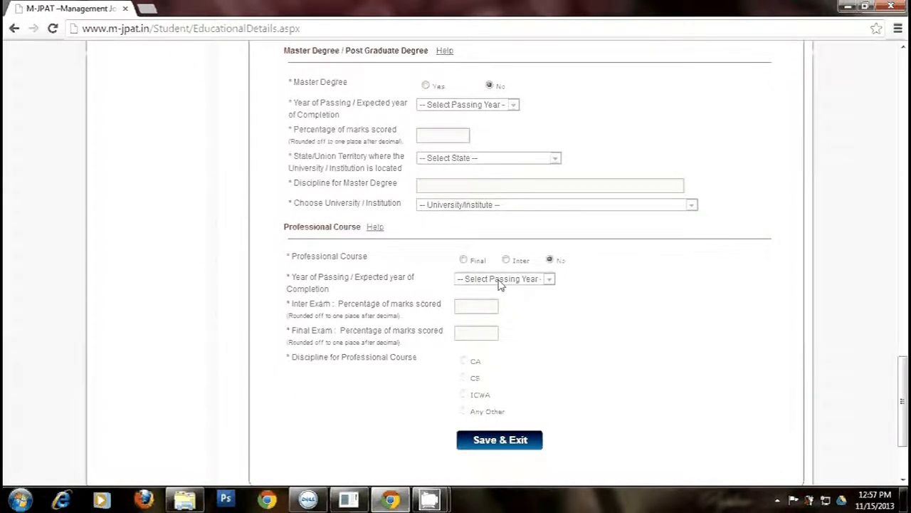
{"action": "left_click", "coordinate": [491, 441]}
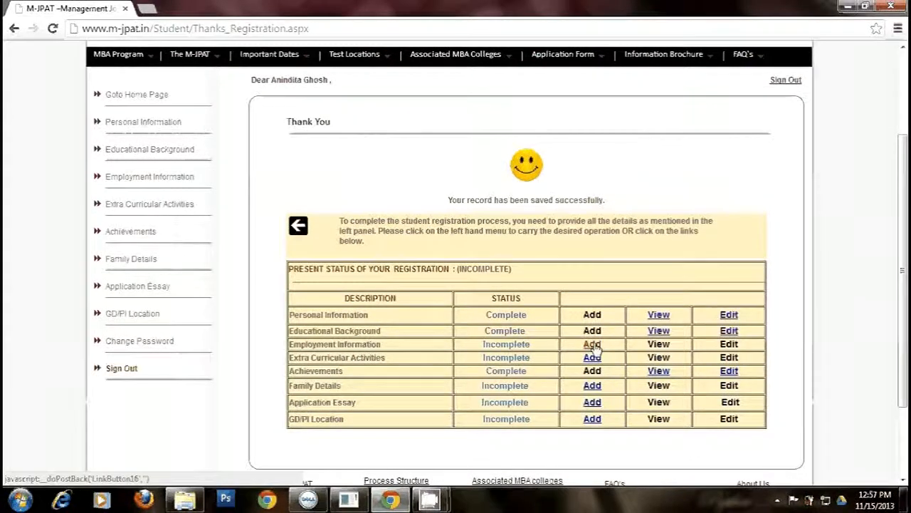
- Add employment information with 0 months of work experience and submit it
{"action": "left_click", "coordinate": [592, 344]}
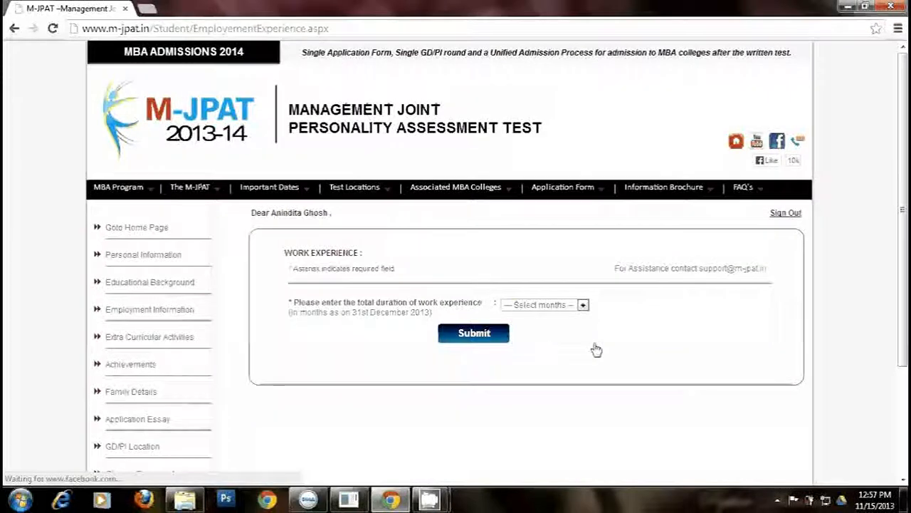
{"action": "left_click", "coordinate": [583, 305]}
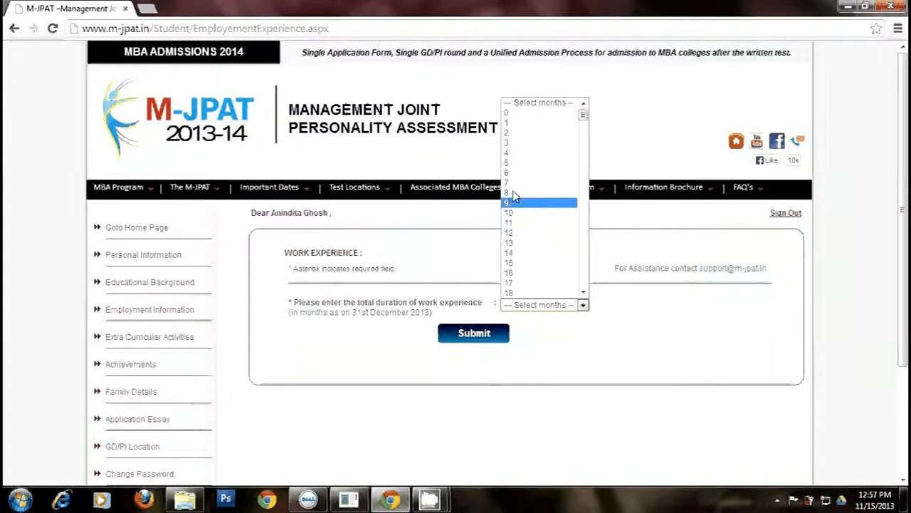
{"action": "left_click", "coordinate": [511, 113]}
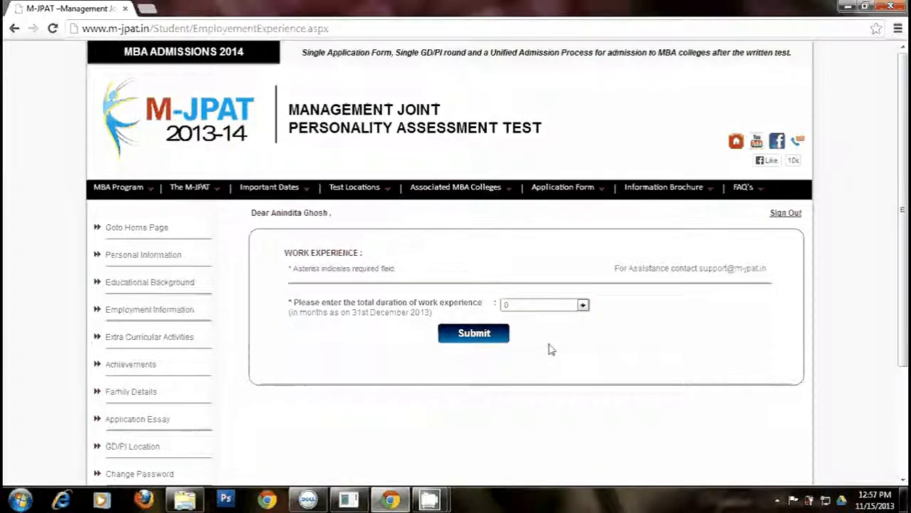
{"action": "left_click", "coordinate": [482, 343]}
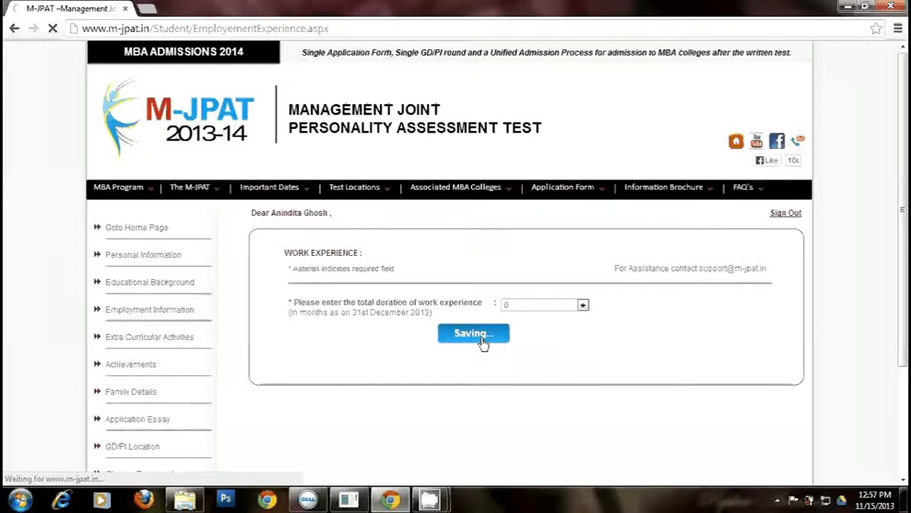
{"action": "left_click_drag", "start_coordinate": [903, 253], "coordinate": [906, 354]}
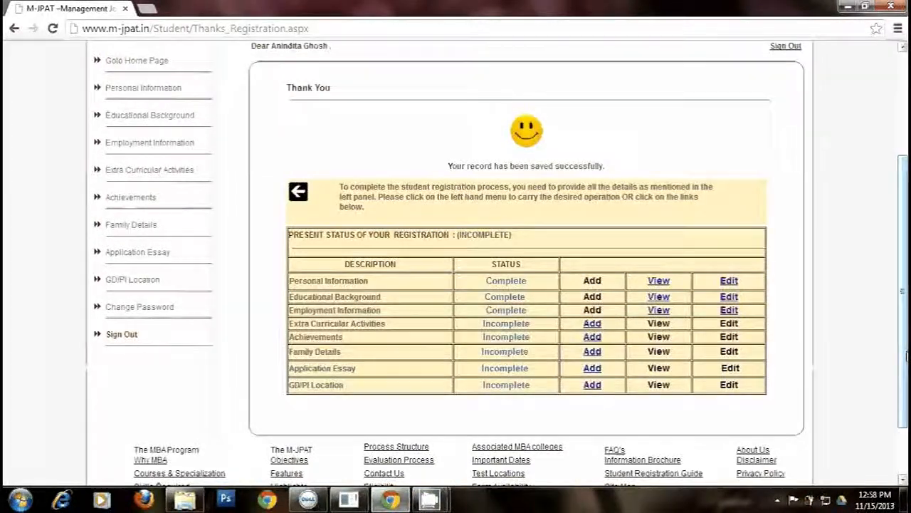
- Add an extra-curricular activity named Dance with a duration of 6 months
{"action": "left_click", "coordinate": [595, 325]}
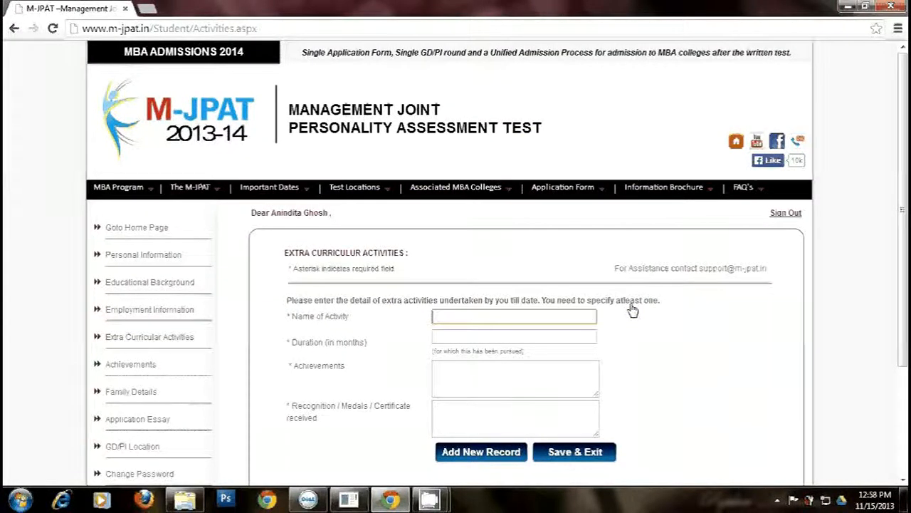
{"action": "type", "text": "Danc"}
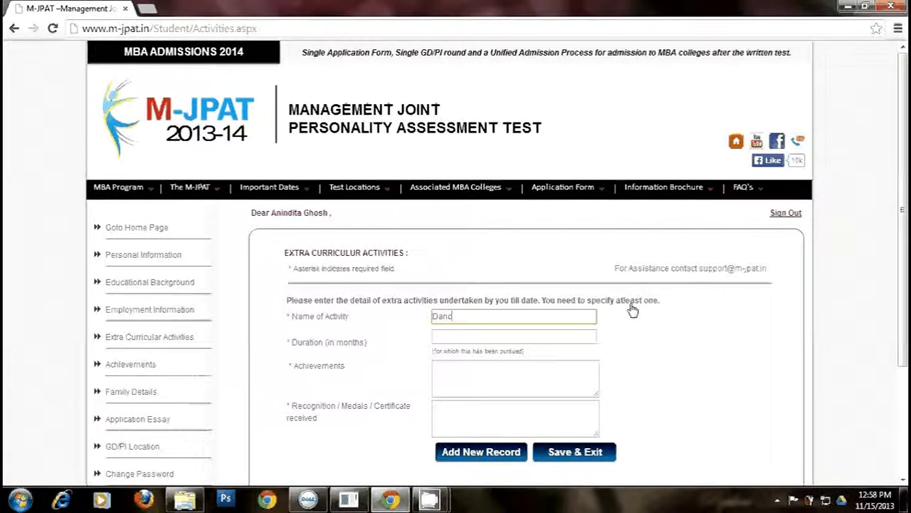
{"action": "type", "text": "e"}
{"action": "key", "text": "Tab"}
{"action": "type", "text": "6"}
{"action": "key", "text": "Tab"}
- Enter achievement 'First Prize in Dance Competition in College Festival', recognition 'First Prize Certificate', and save
{"action": "type", "text": "First"}
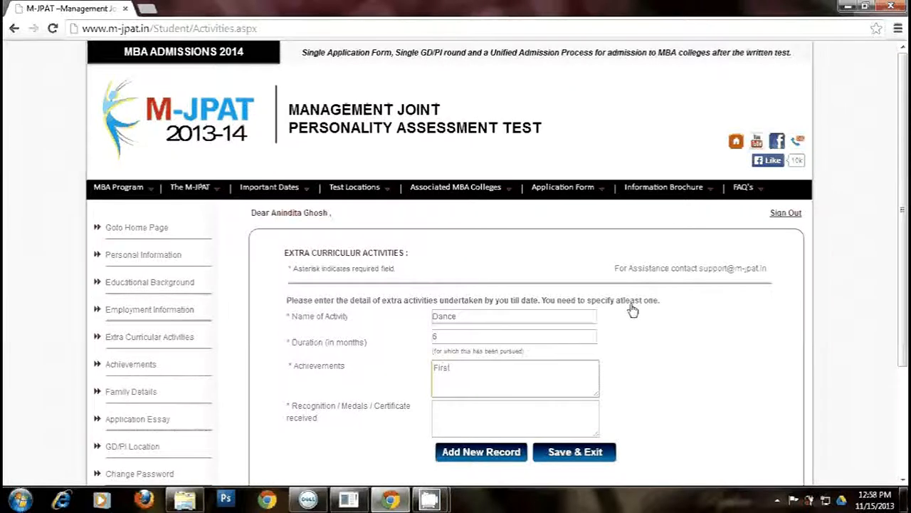
{"action": "type", "text": " Pri"}
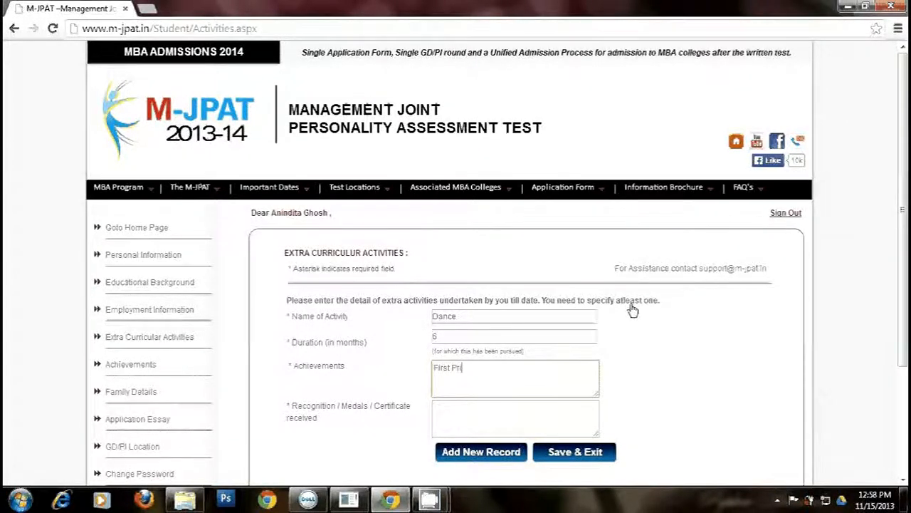
{"action": "type", "text": "ze in Dance"}
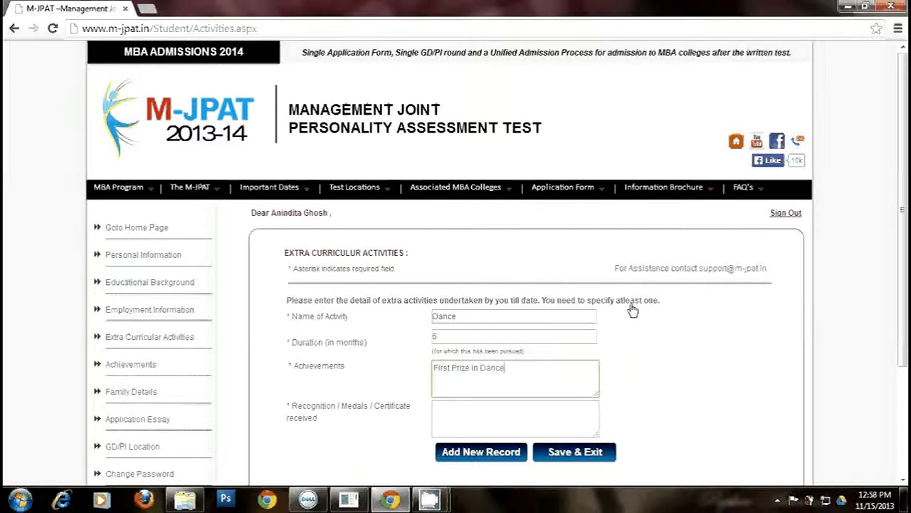
{"action": "type", "text": " Compe"}
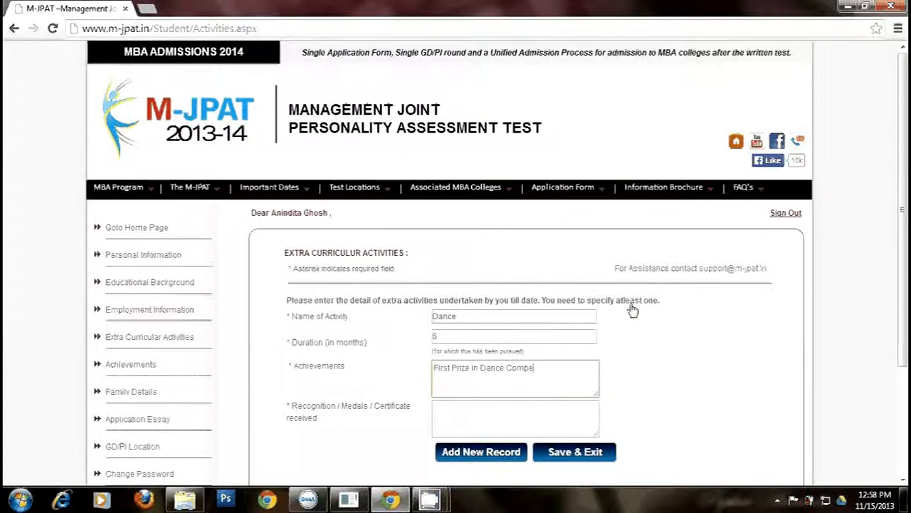
{"action": "type", "text": "tition "}
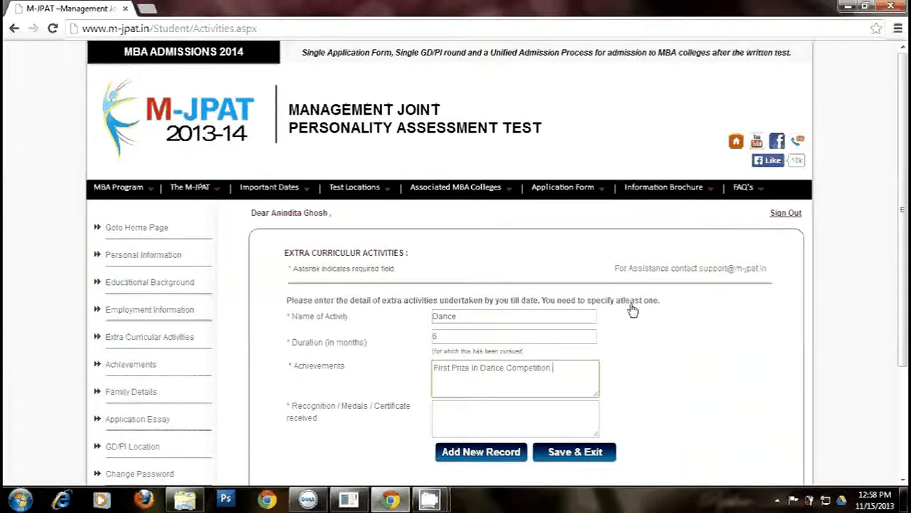
{"action": "type", "text": "in Co"}
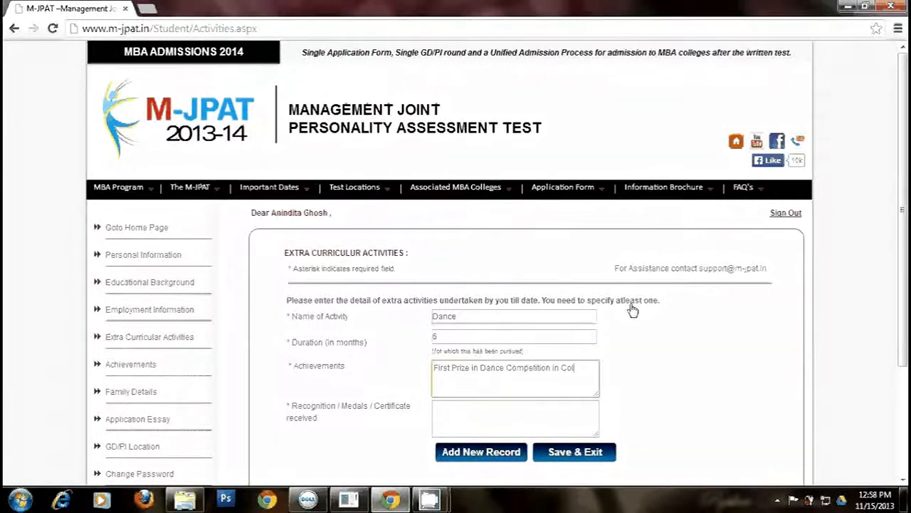
{"action": "type", "text": "llege"}
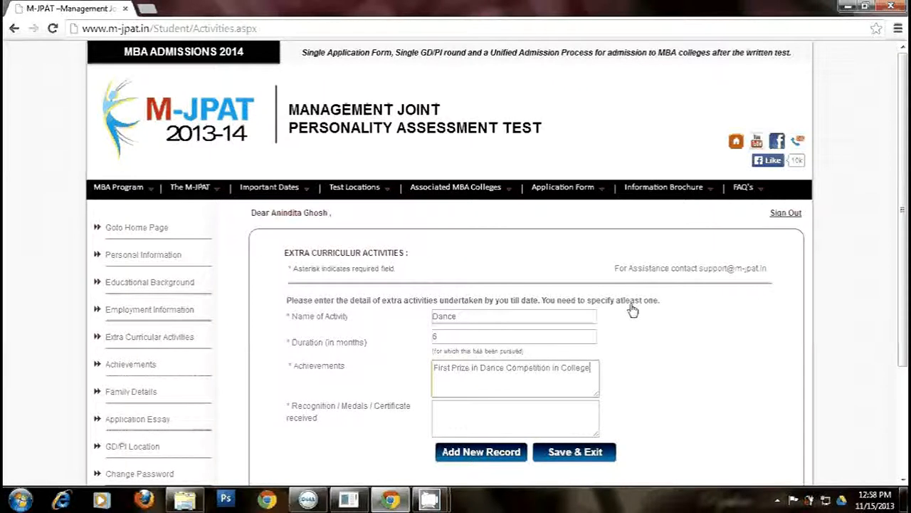
{"action": "type", "text": " Festival"}
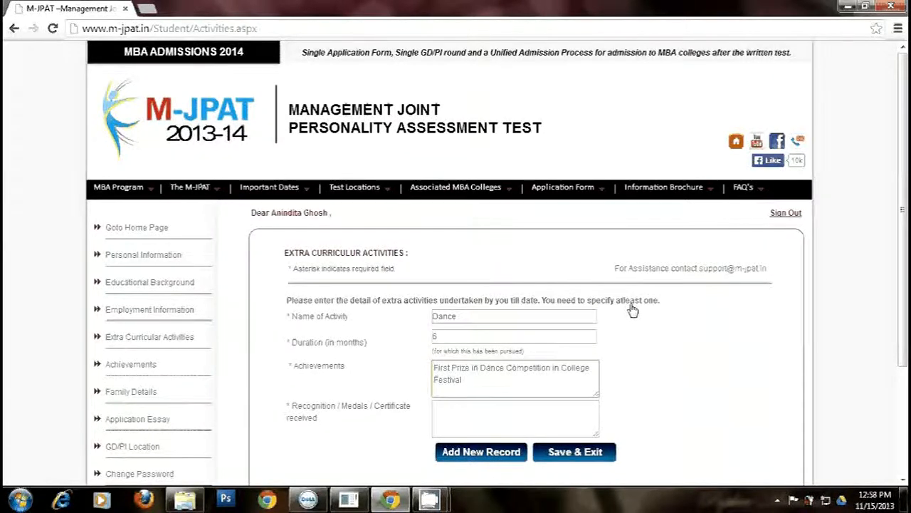
{"action": "key", "text": "Tab"}
{"action": "type", "text": "First "}
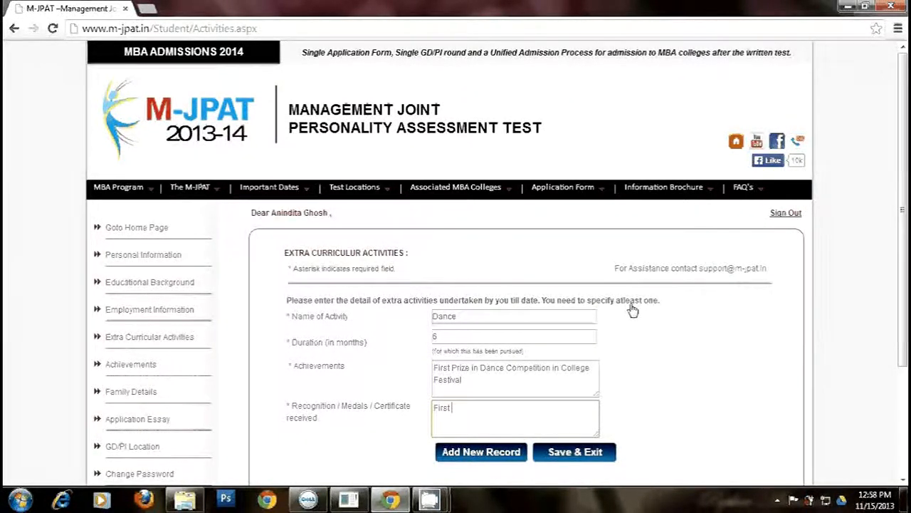
{"action": "type", "text": "F"}
{"action": "key", "text": "BackSpace"}
{"action": "type", "text": "Pri"}
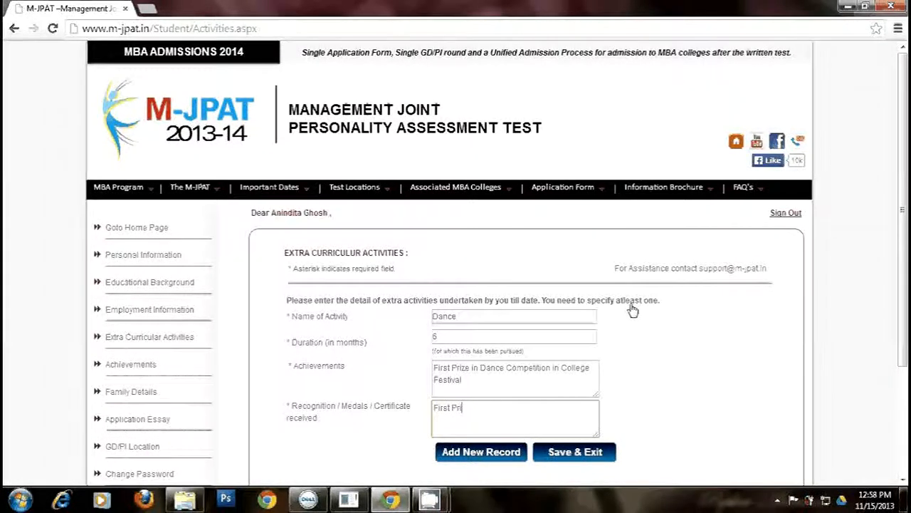
{"action": "type", "text": "ze Ce"}
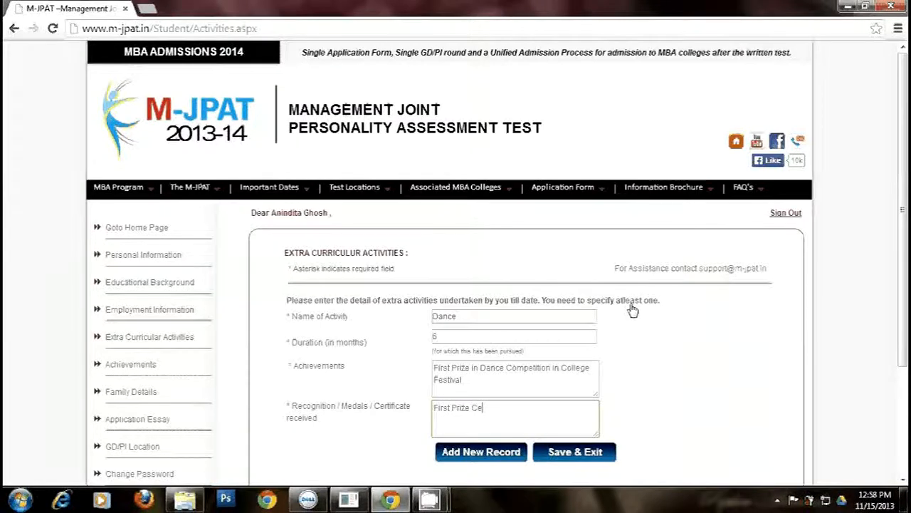
{"action": "type", "text": "rtificate"}
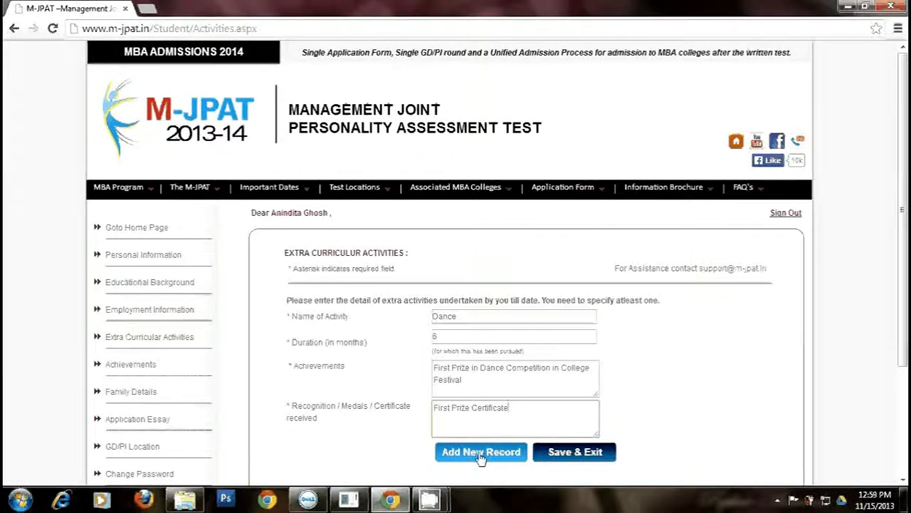
{"action": "left_click", "coordinate": [573, 455]}
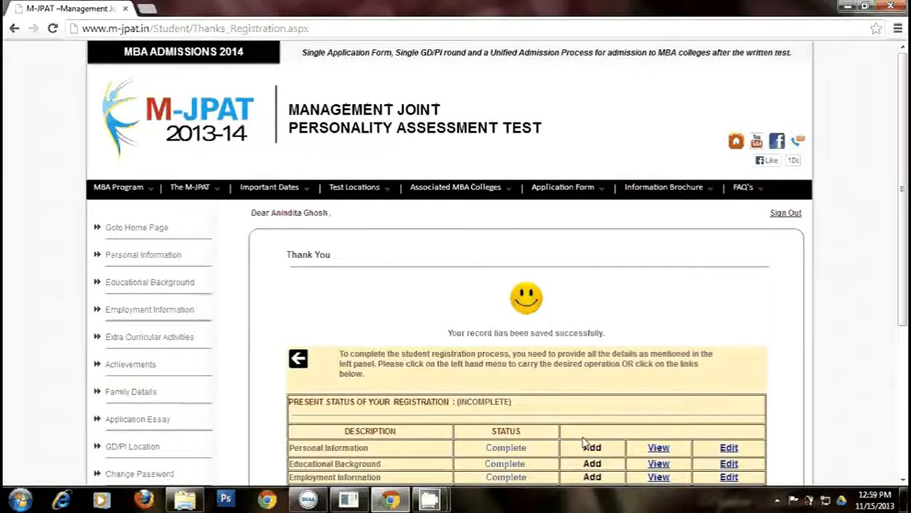
- Open the Achievements form from its row in the status table
{"action": "scroll", "coordinate": [582, 441], "scroll_direction": "down", "scroll_amount": 3}
{"action": "left_click", "coordinate": [592, 304]}
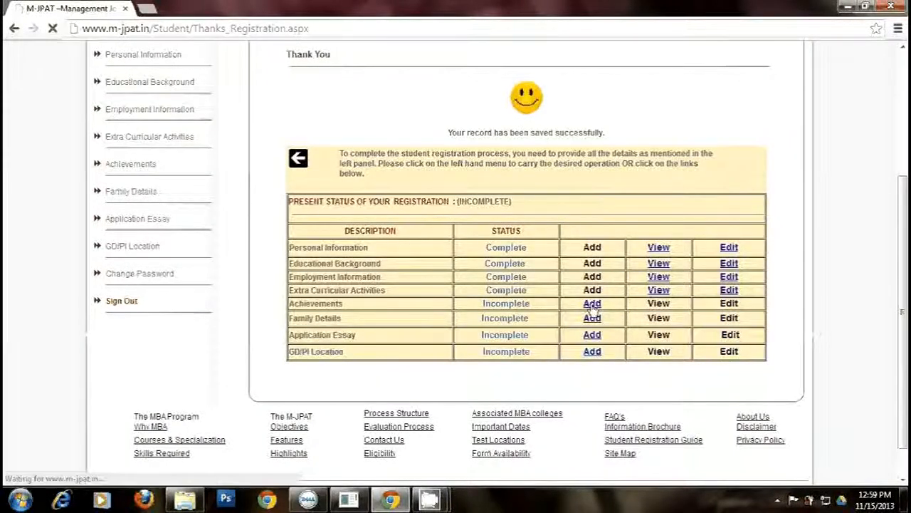
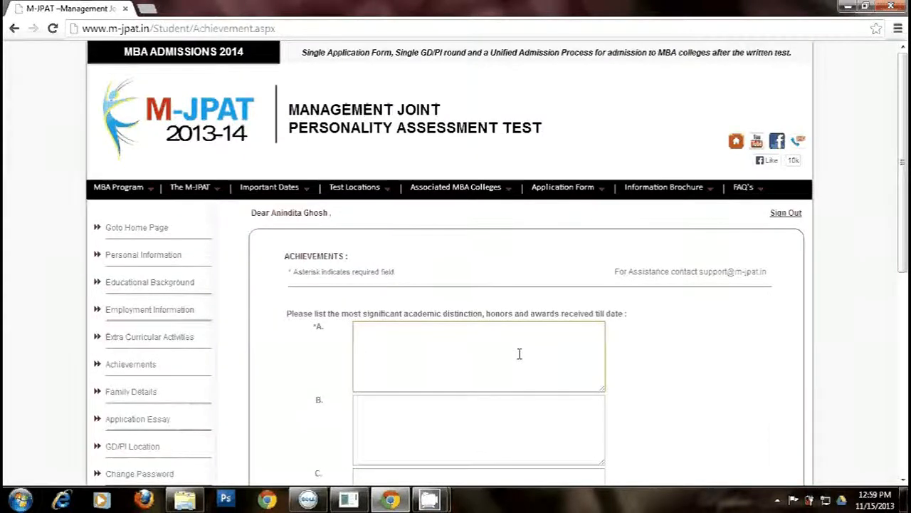
- Enter achievements 'Third Prize in Paper Presentation Competition Inter College Technical Symposium' and 'First Prize in Dance Competition in college Fest.', then save
{"action": "type", "text": "Thirs"}
{"action": "key", "text": "BackSpace"}
{"action": "type", "text": "d Prize ("}
{"action": "type", "text": "n Paper"}
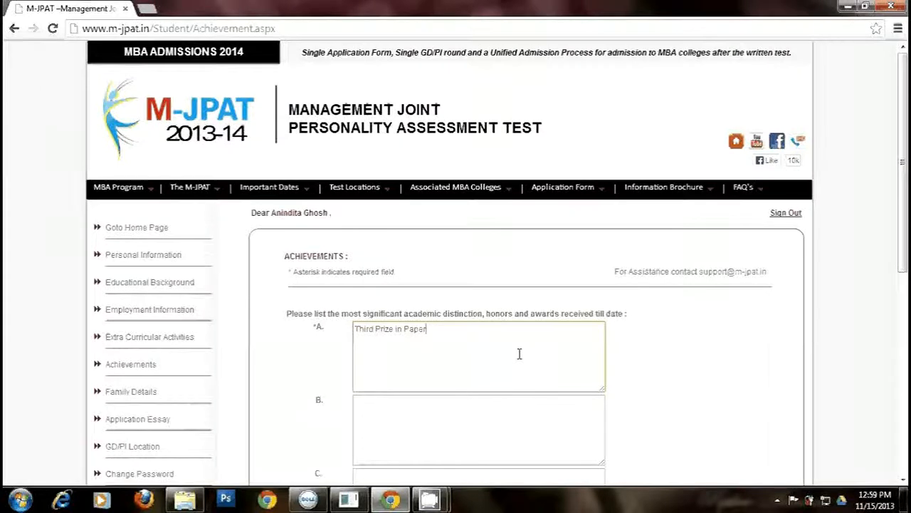
{"action": "type", "text": " Presentatio"}
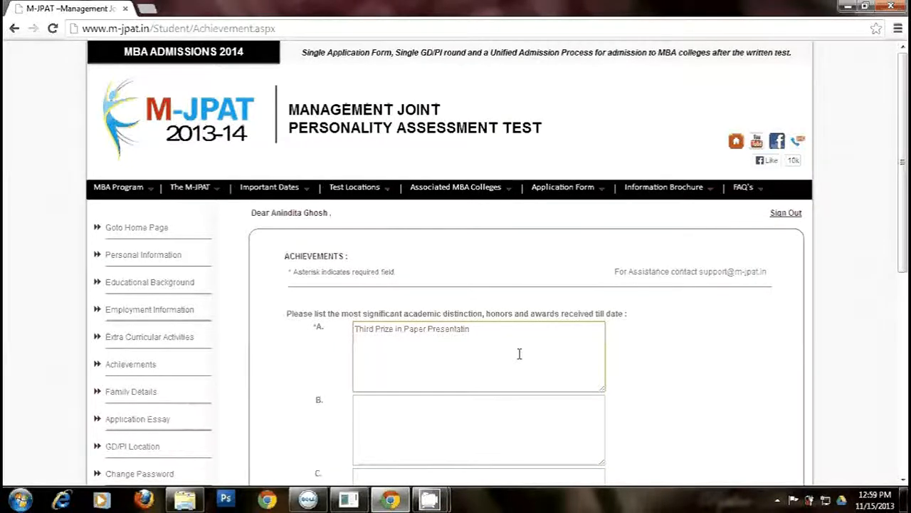
{"action": "type", "text": "n Competition "}
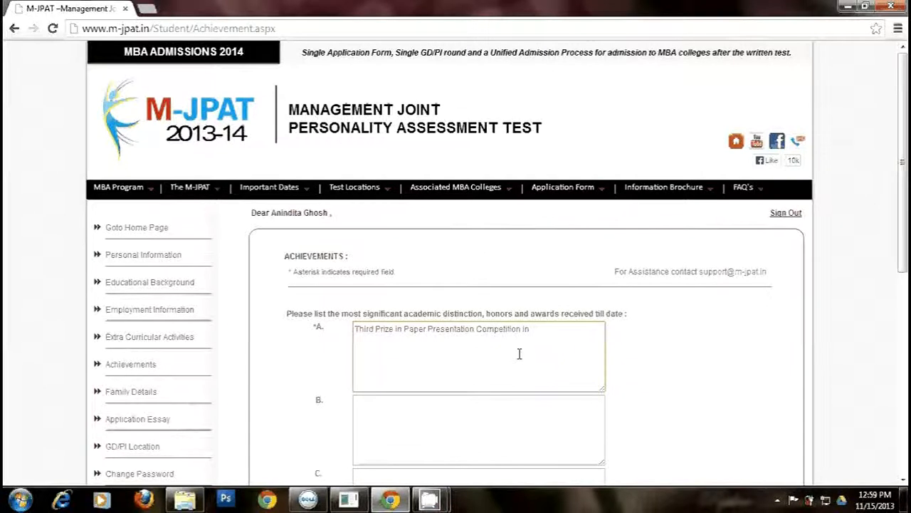
{"action": "type", "text": "Inter College Techni"}
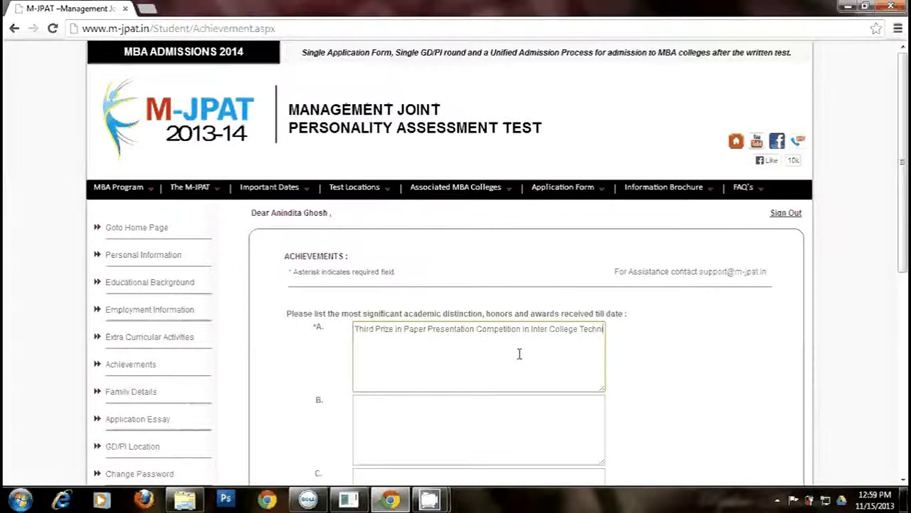
{"action": "type", "text": "cal"}
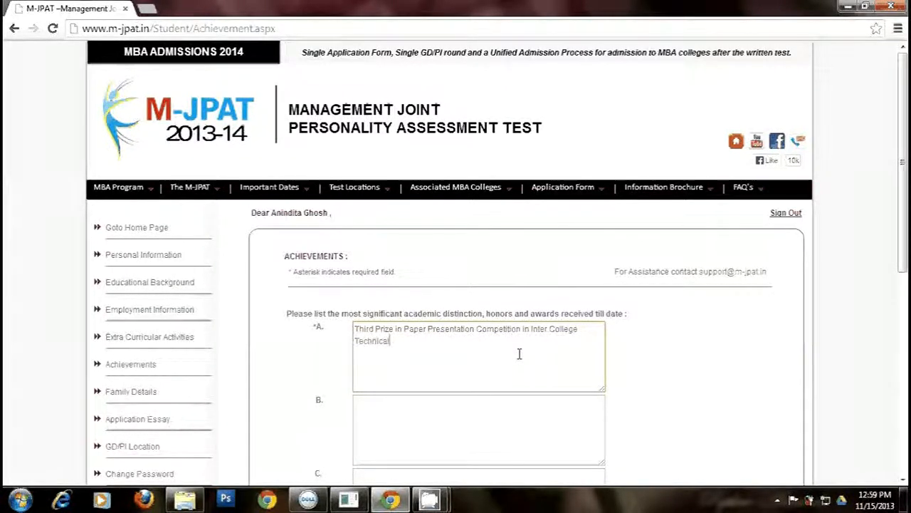
{"action": "type", "text": " Sym"}
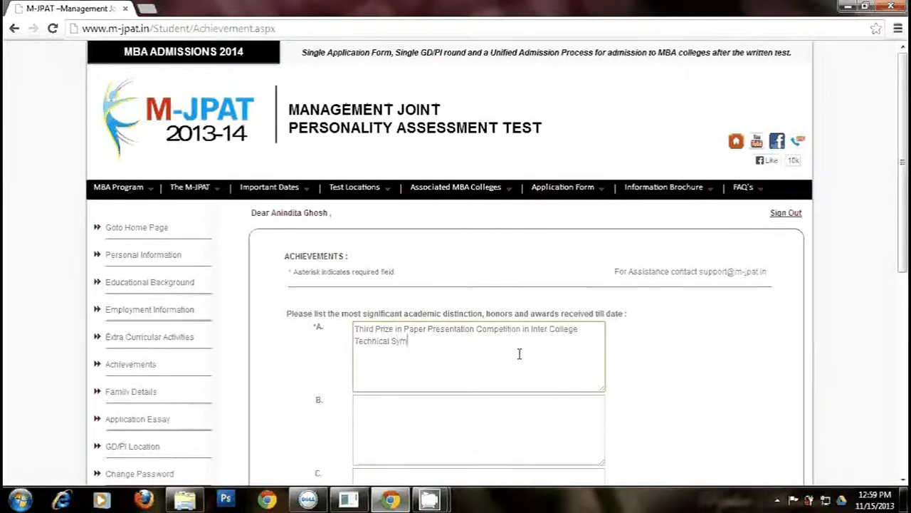
{"action": "type", "text": "posium."}
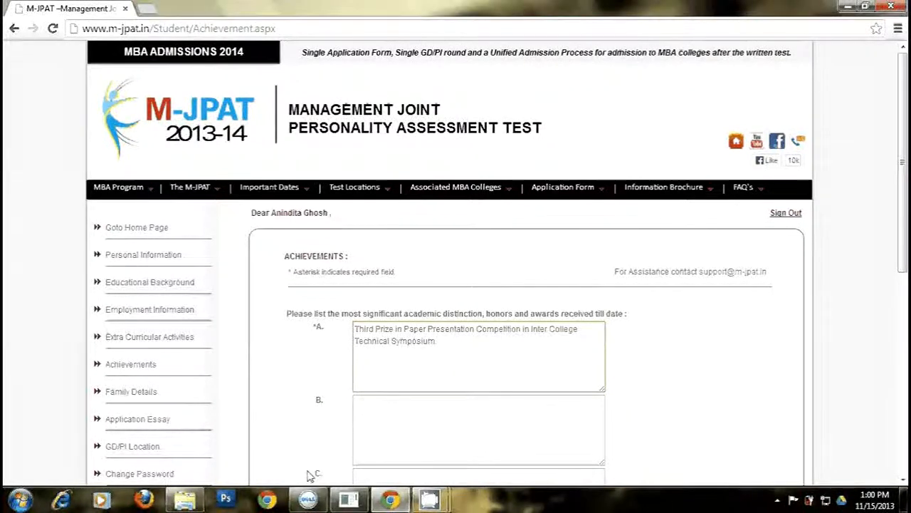
{"action": "left_click", "coordinate": [430, 413]}
{"action": "type", "text": "F"}
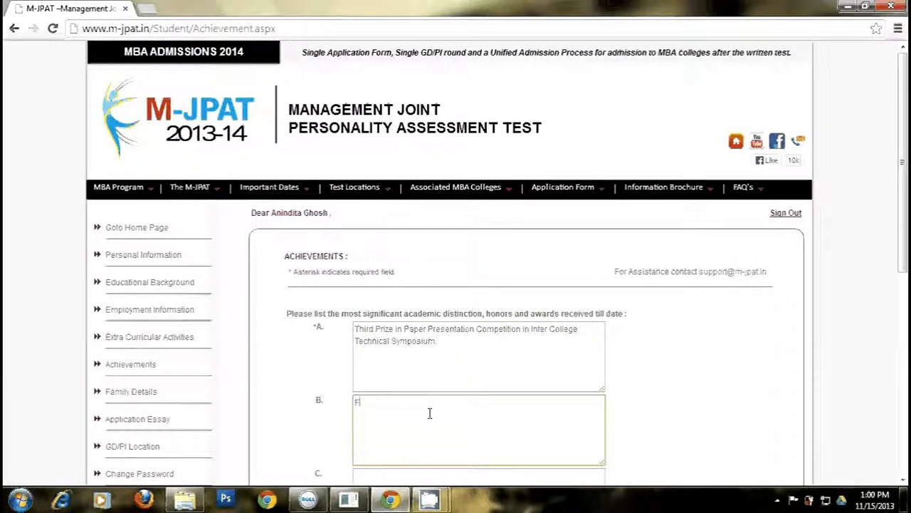
{"action": "type", "text": "irst Pr"}
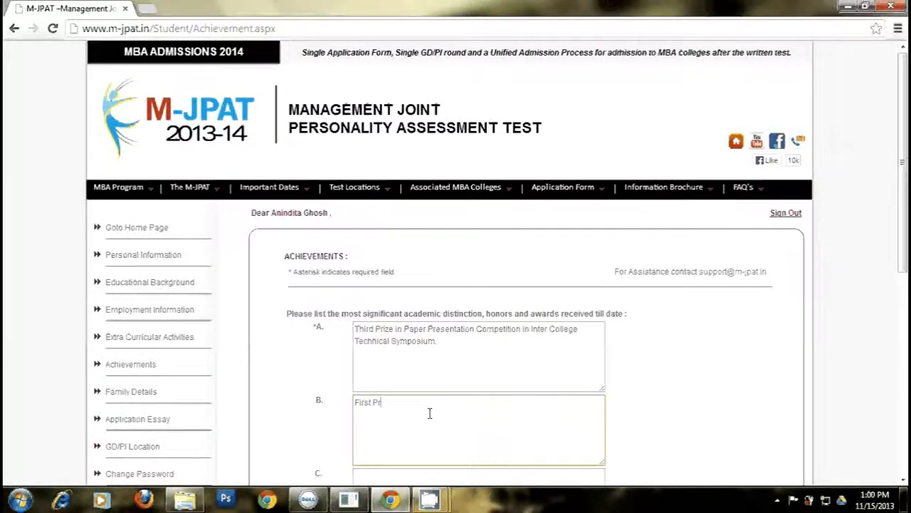
{"action": "type", "text": "ize in "}
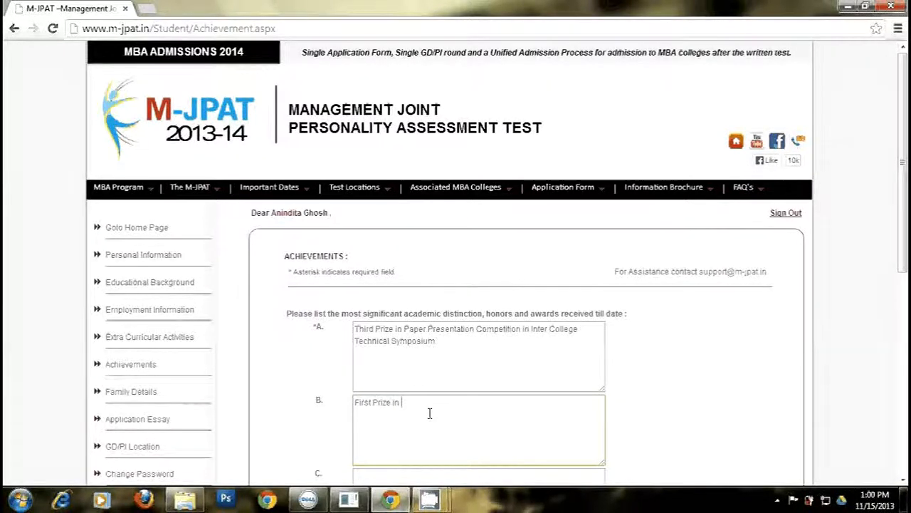
{"action": "type", "text": "Dance"}
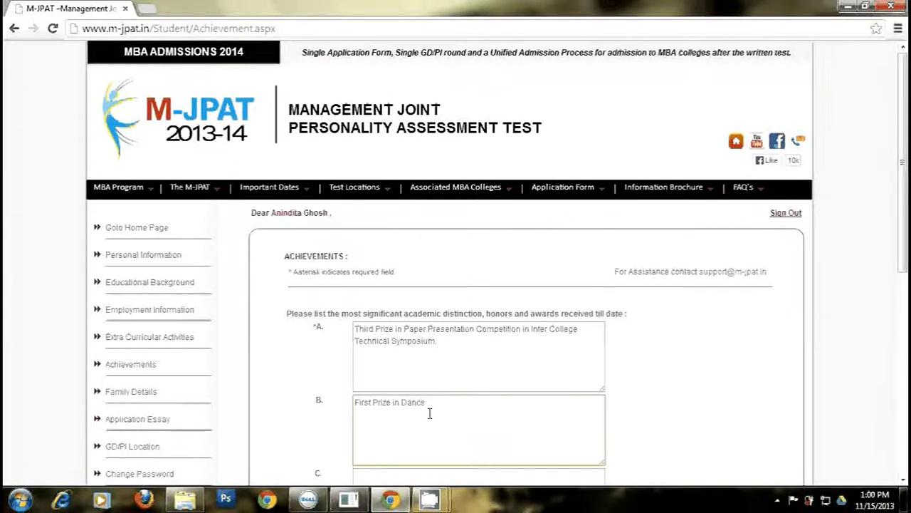
{"action": "type", "text": " Compe"}
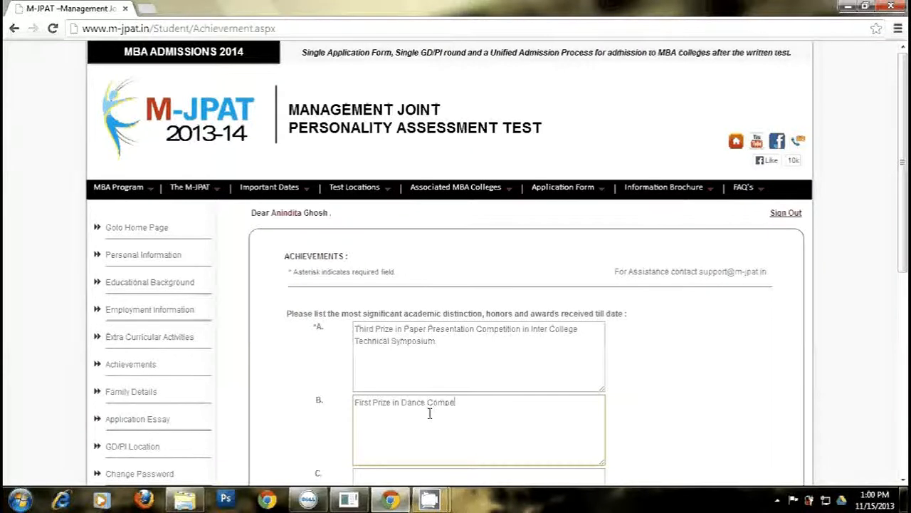
{"action": "type", "text": "tition"}
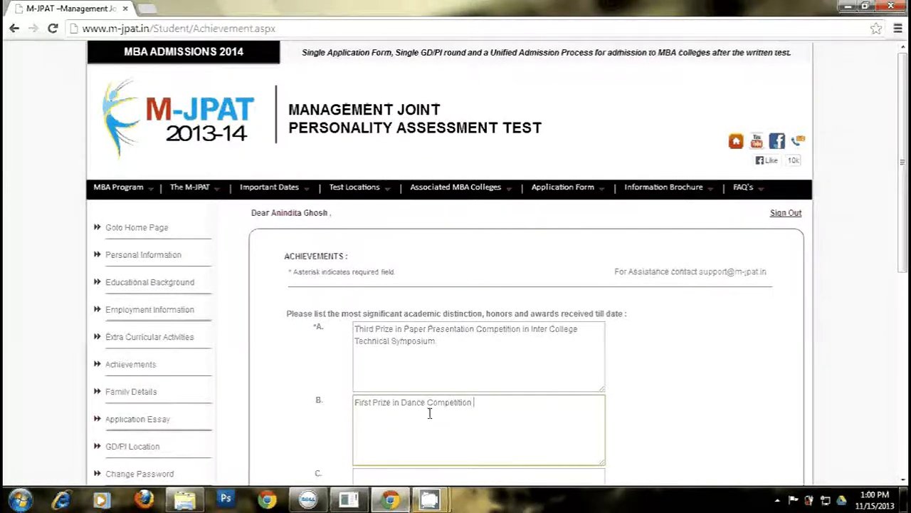
{"action": "type", "text": " in college Fest."}
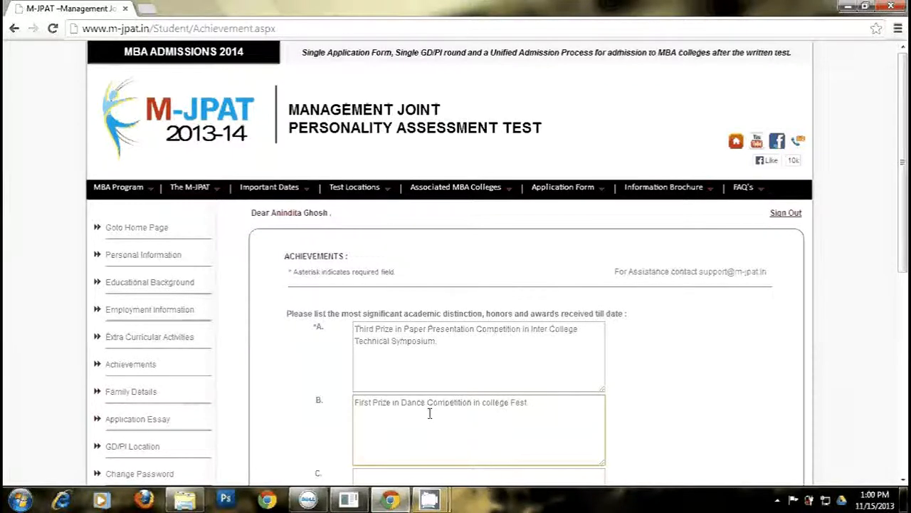
{"action": "left_click_drag", "start_coordinate": [903, 273], "coordinate": [828, 419]}
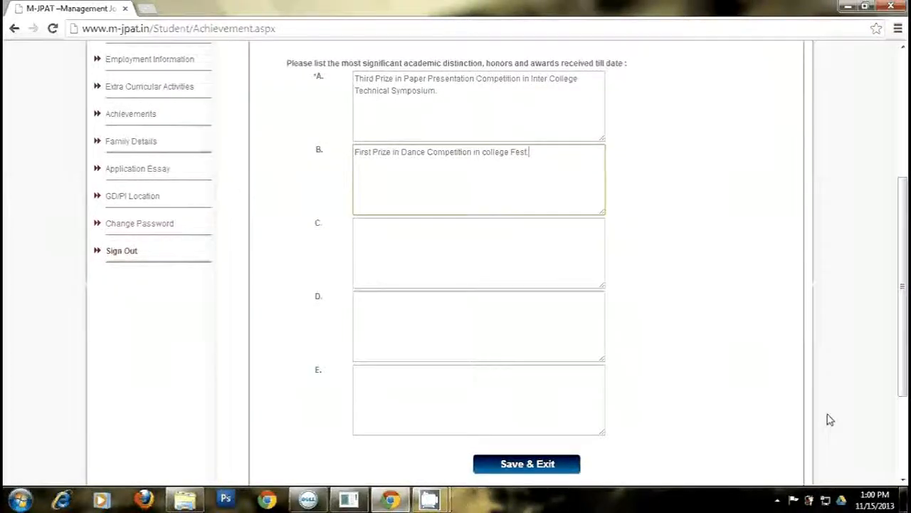
{"action": "left_click", "coordinate": [524, 464]}
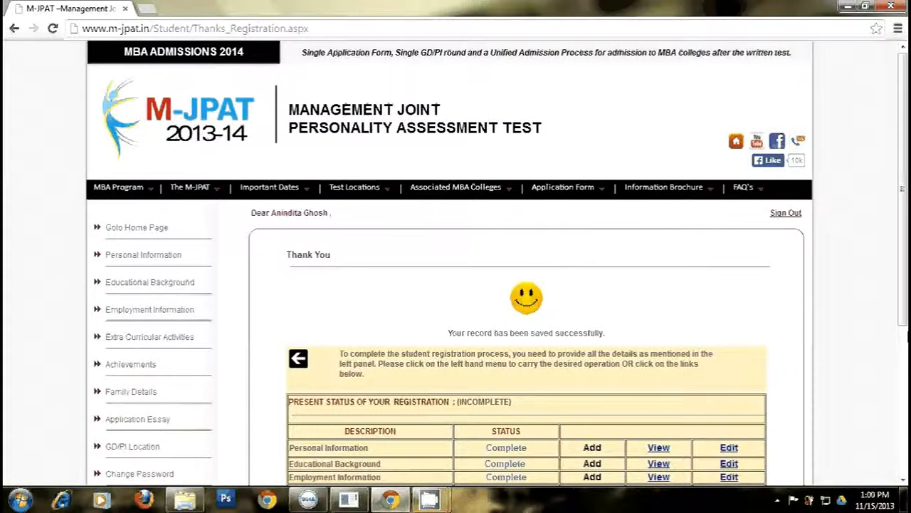
- Open the Family Details form from its Add link in the status table
{"action": "scroll", "coordinate": [903, 356], "scroll_direction": "down", "scroll_amount": 2}
{"action": "scroll", "coordinate": [903, 356], "scroll_direction": "down", "scroll_amount": 2}
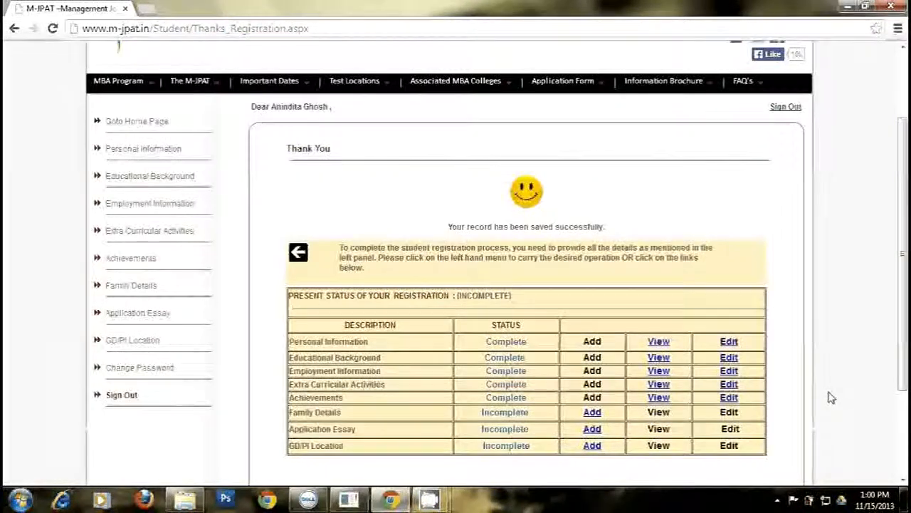
{"action": "left_click", "coordinate": [593, 414]}
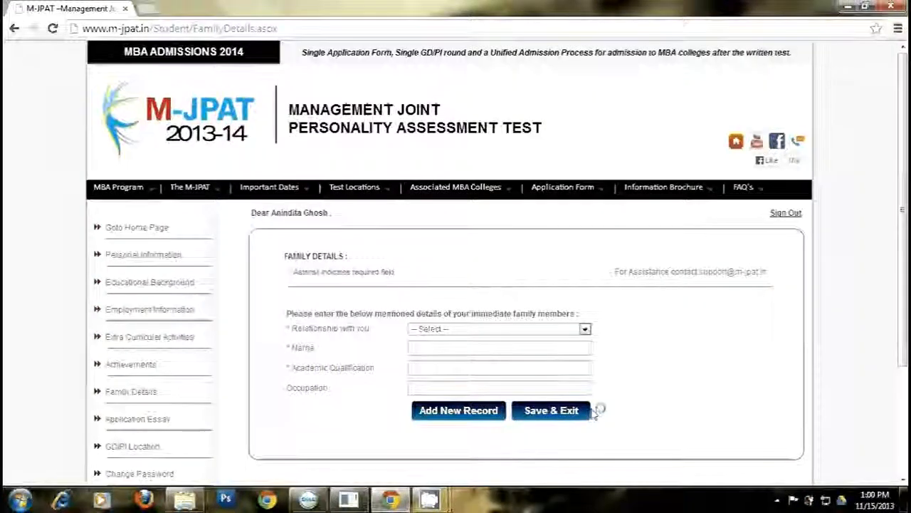
- Enter relationship Father, his name, qualification 'M. Sc And Lib' and occupation Advocate
{"action": "left_click", "coordinate": [584, 329]}
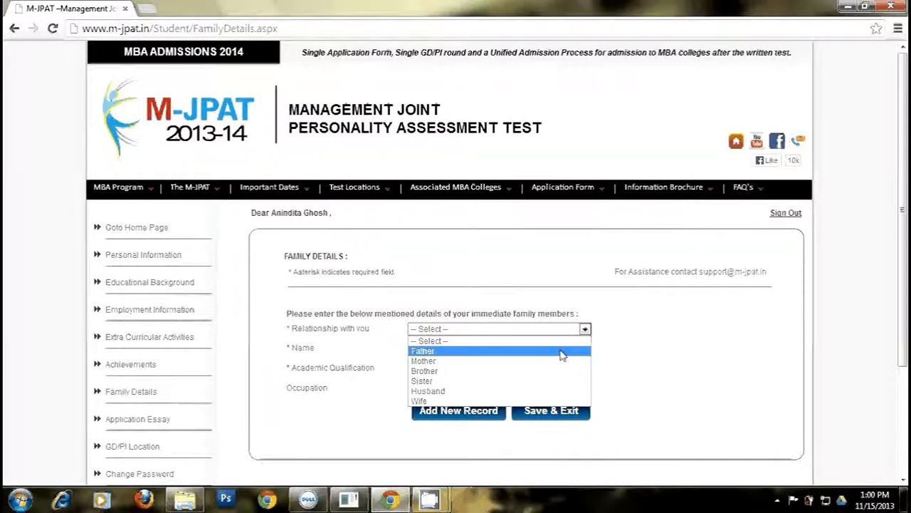
{"action": "left_click", "coordinate": [561, 355]}
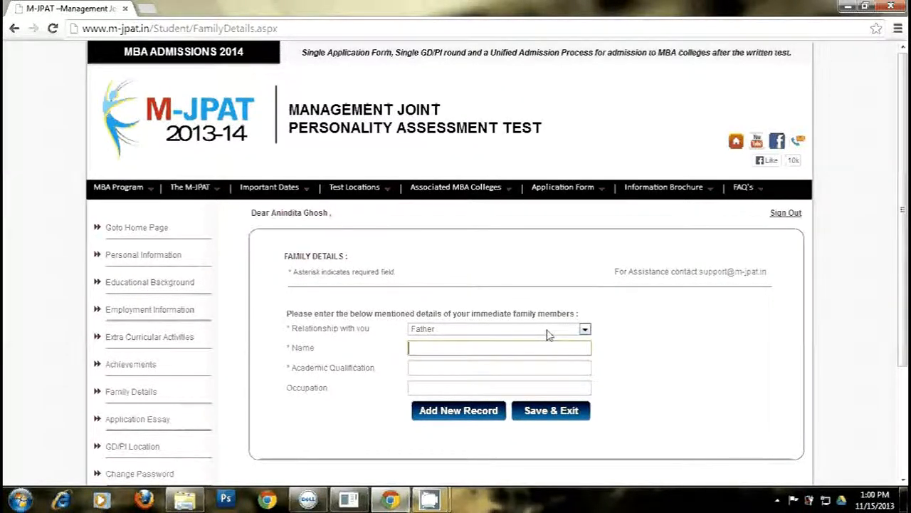
{"action": "type", "text": "AK Ghosh"}
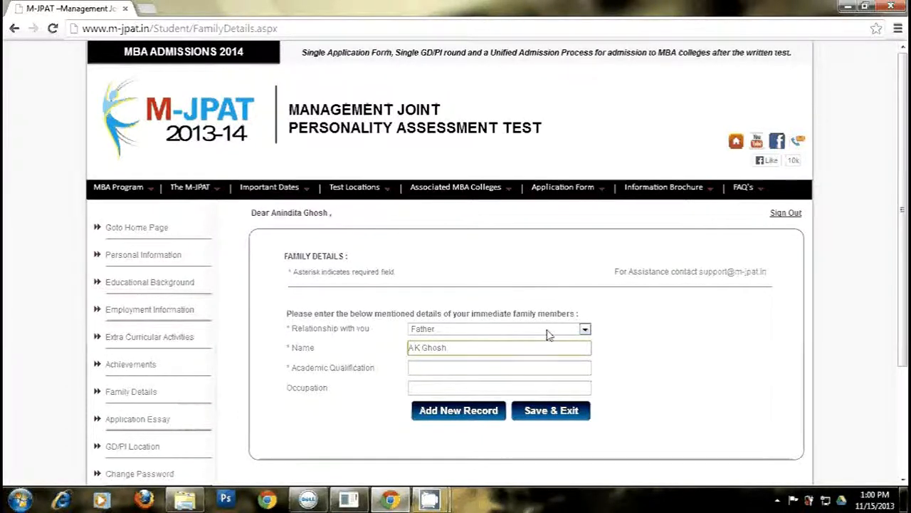
{"action": "key", "text": "Tab"}
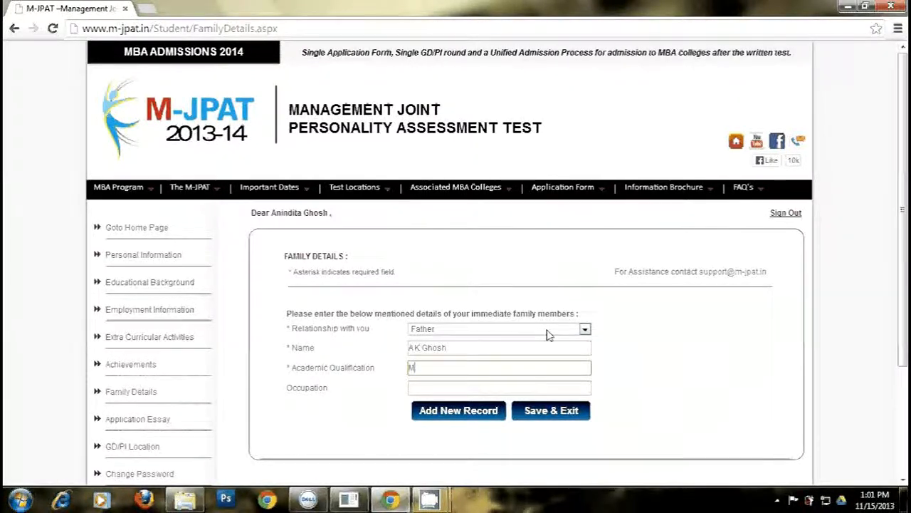
{"action": "type", "text": ". Sc"}
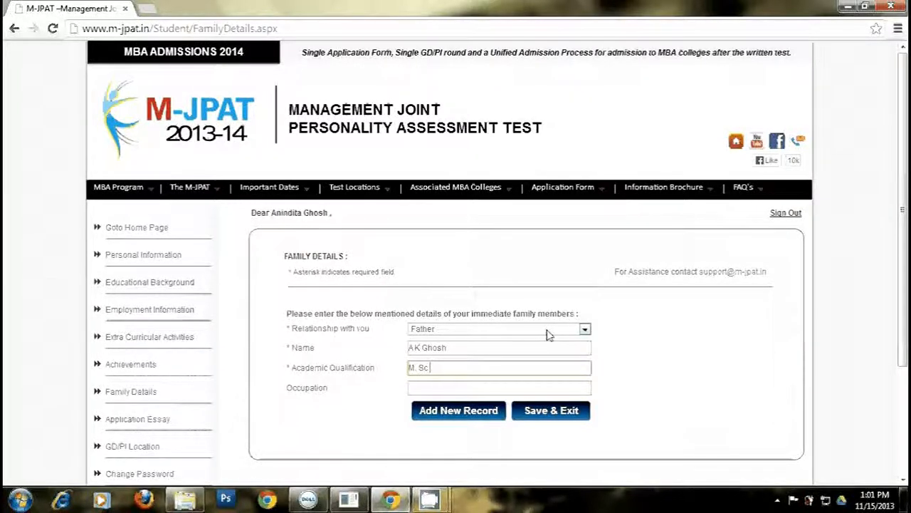
{"action": "type", "text": " And"}
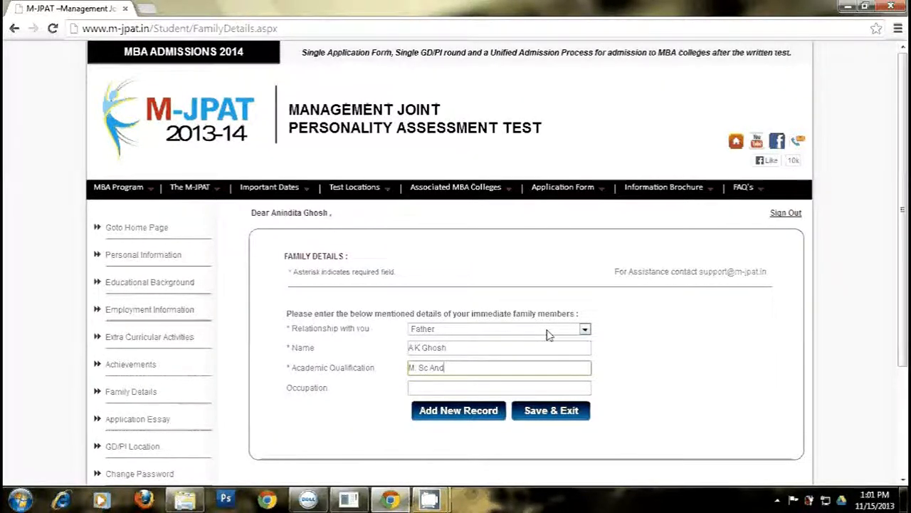
{"action": "type", "text": " Lib"}
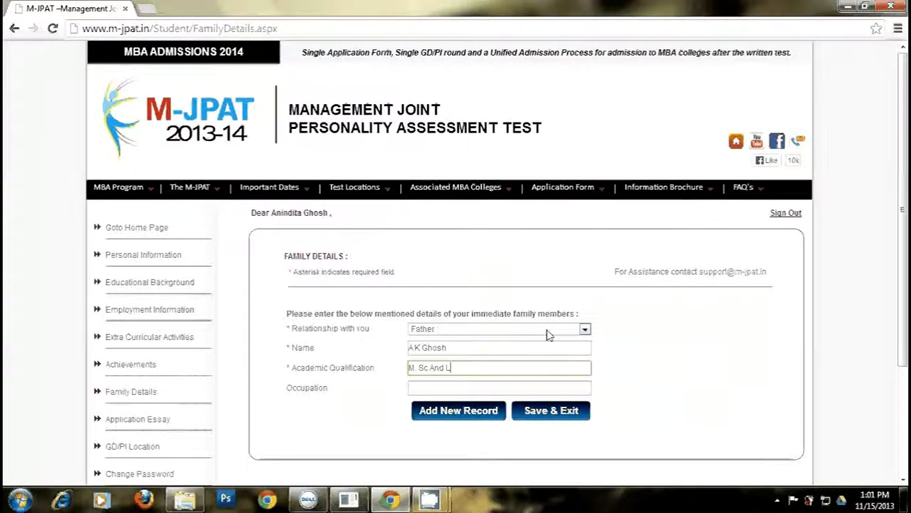
{"action": "key", "text": "Tab"}
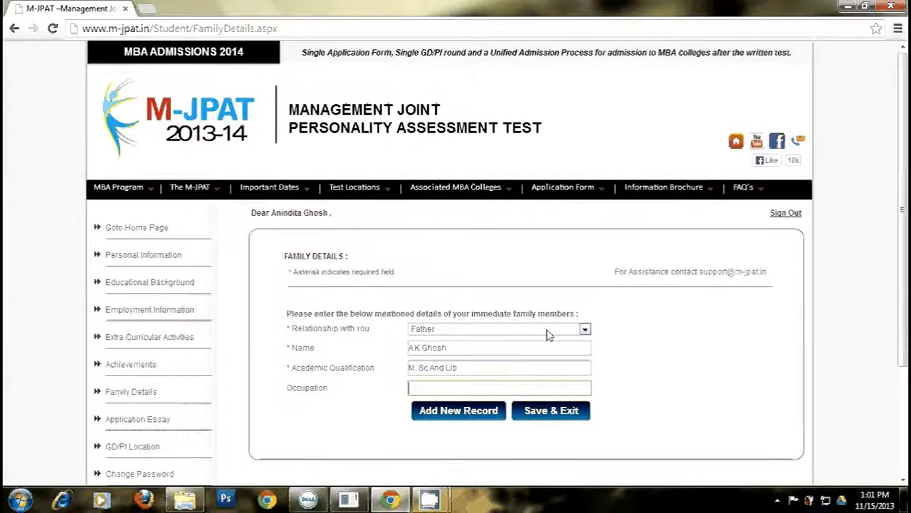
{"action": "type", "text": "Advoca"}
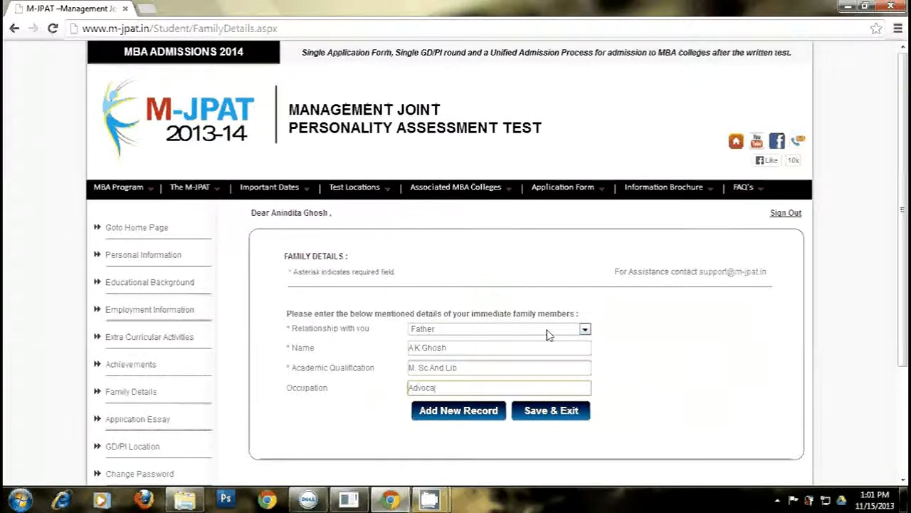
{"action": "type", "text": "te"}
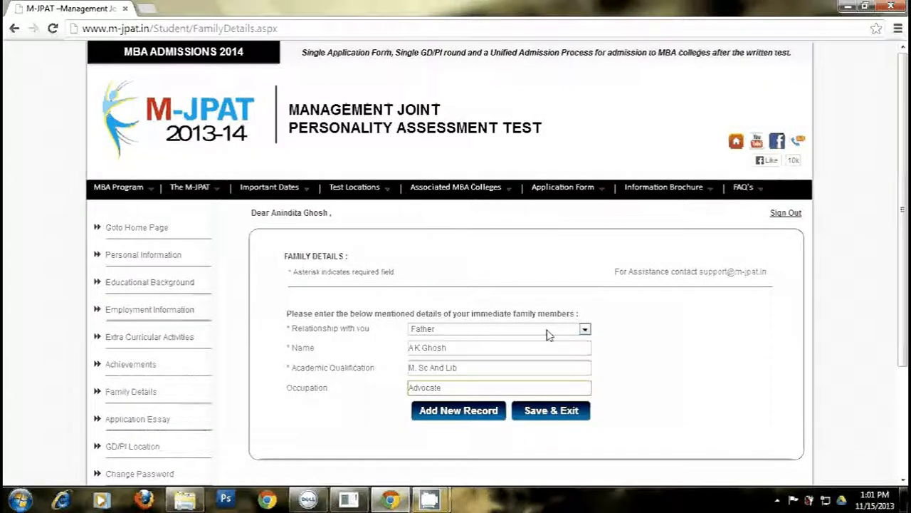
- Add the father's record and save the Family Details section
{"action": "left_click", "coordinate": [481, 416]}
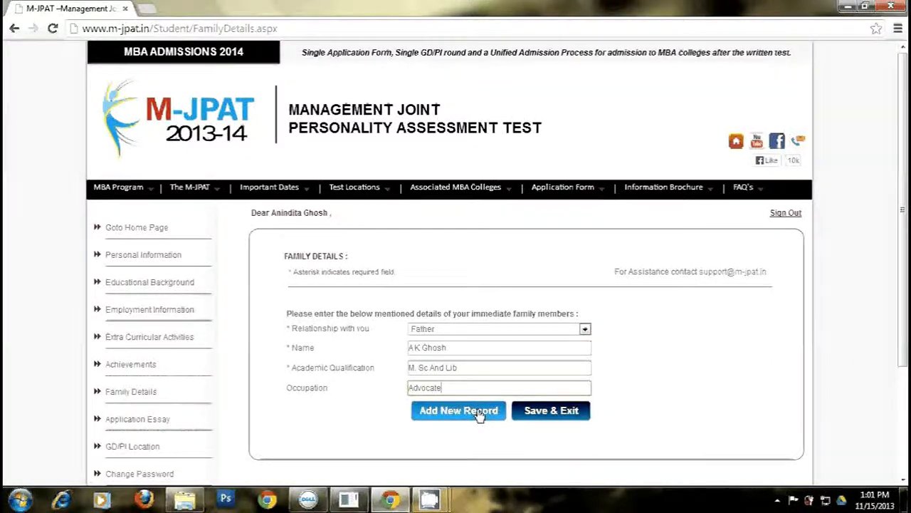
{"action": "left_click", "coordinate": [545, 414]}
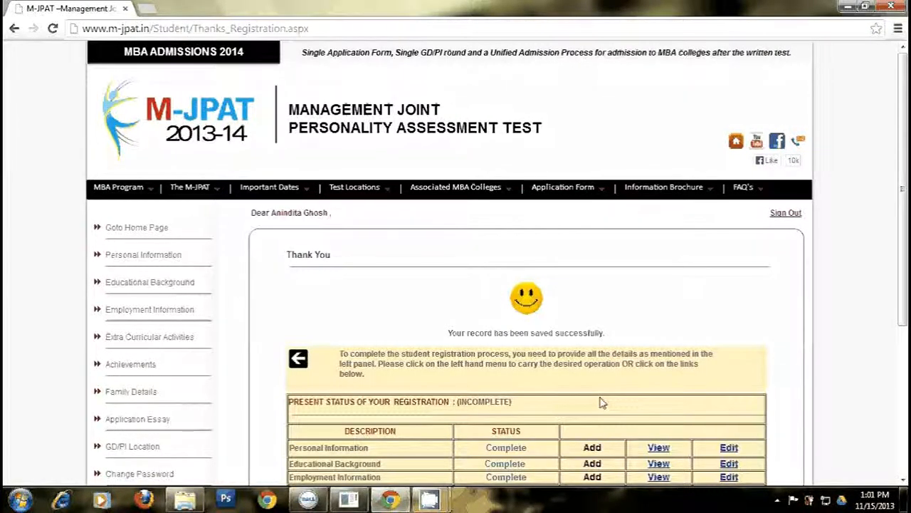
{"action": "scroll", "coordinate": [712, 395], "scroll_direction": "down", "scroll_amount": 1}
{"action": "scroll", "coordinate": [902, 401], "scroll_direction": "down", "scroll_amount": 2}
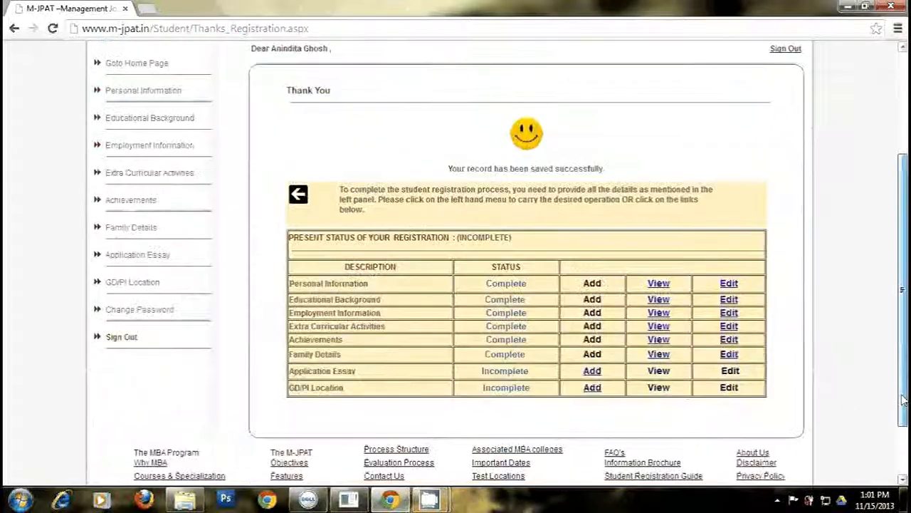
- Open the Application Essay form and read through the Essay 2 and Essay 3 questions
{"action": "left_click", "coordinate": [594, 374]}
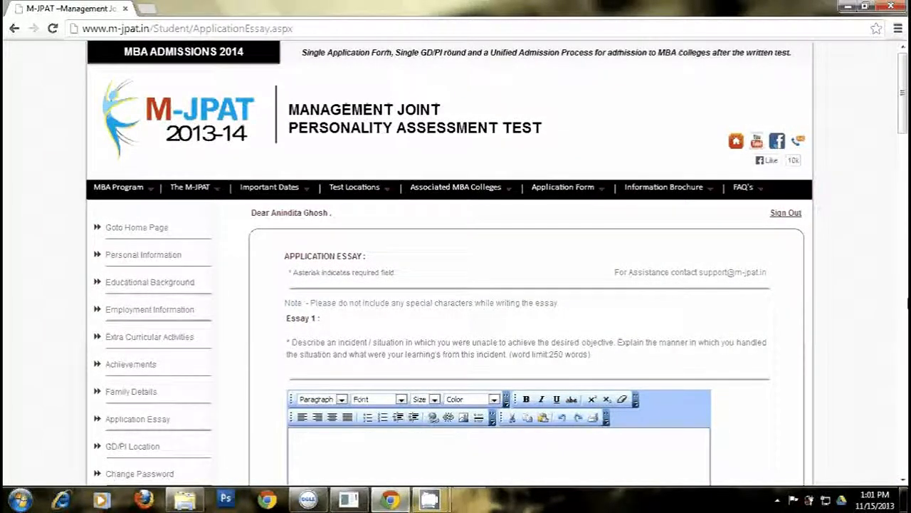
{"action": "left_click_drag", "start_coordinate": [903, 127], "coordinate": [903, 229]}
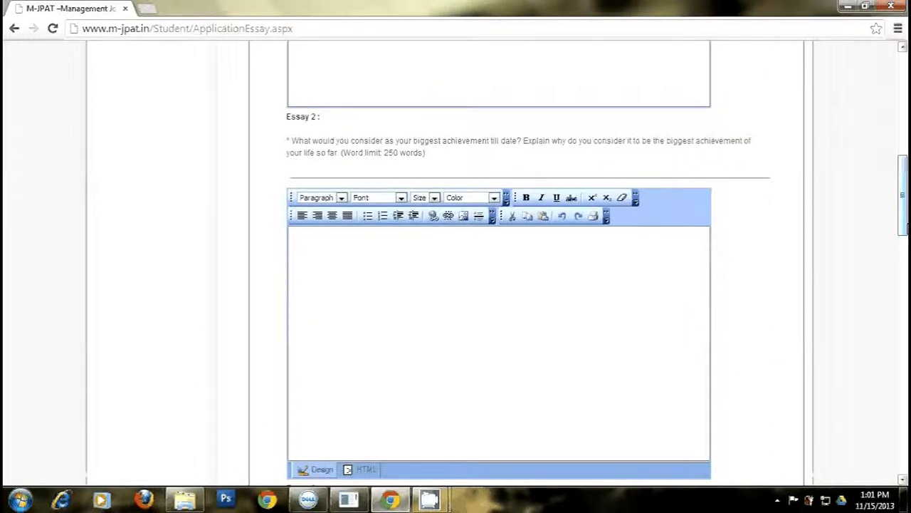
{"action": "double_click", "coordinate": [297, 140]}
{"action": "left_click_drag", "start_coordinate": [331, 148], "coordinate": [433, 155]}
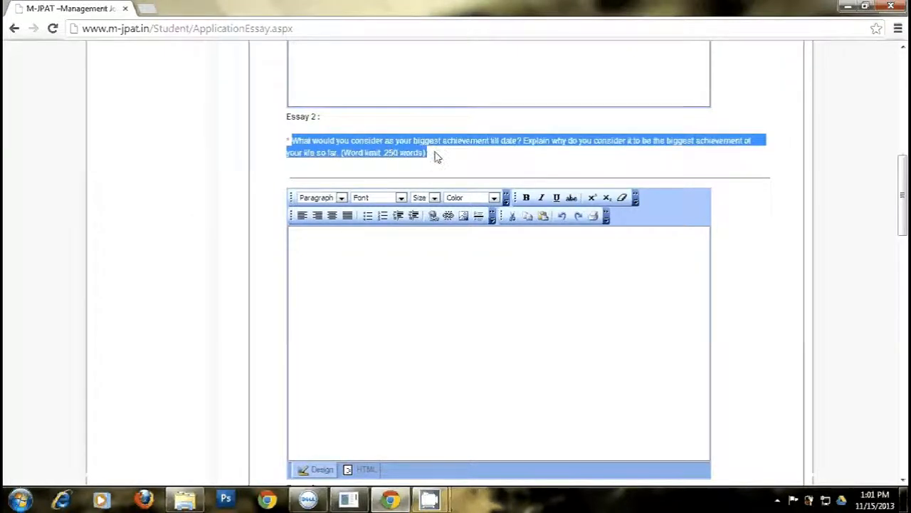
{"action": "left_click", "coordinate": [448, 165]}
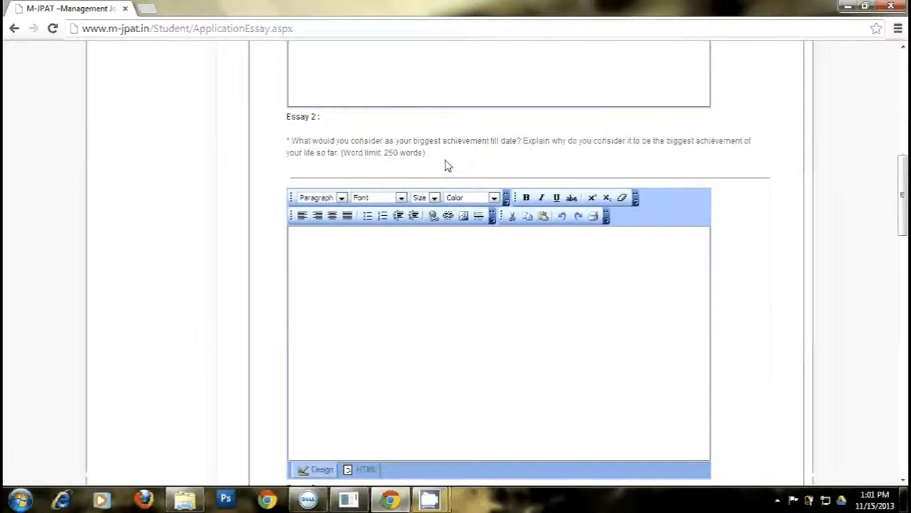
{"action": "left_click_drag", "start_coordinate": [903, 194], "coordinate": [903, 252]}
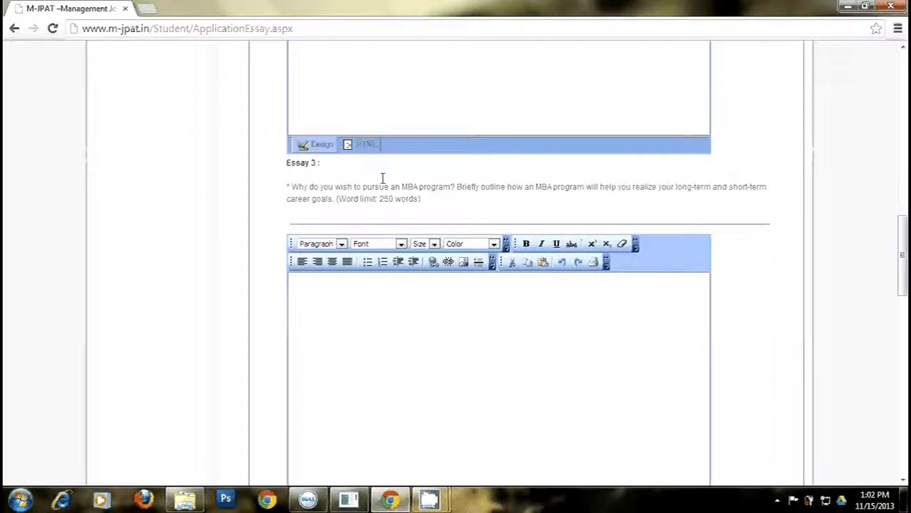
{"action": "left_click_drag", "start_coordinate": [291, 189], "coordinate": [430, 205]}
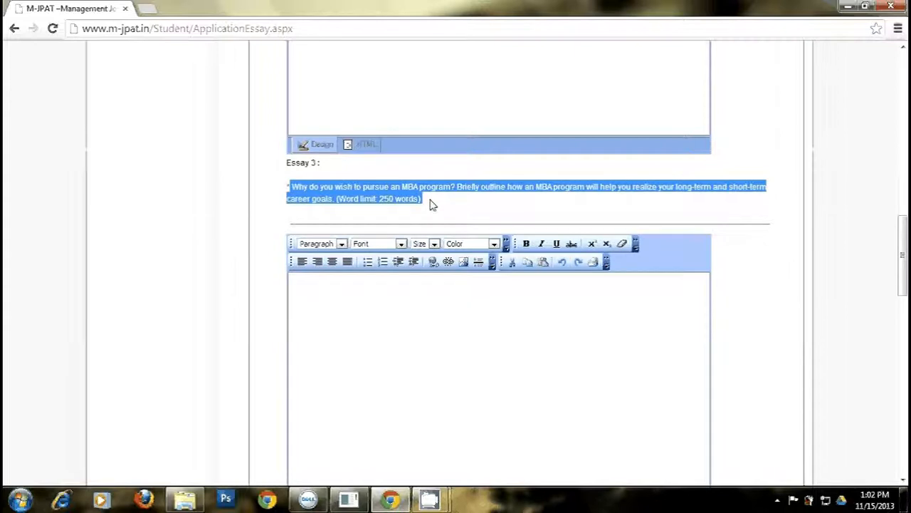
{"action": "left_click", "coordinate": [560, 203]}
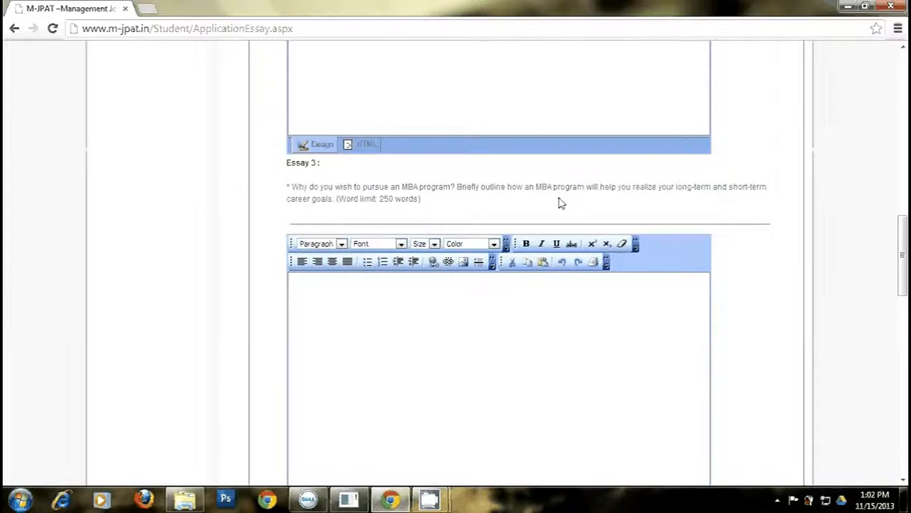
- Review the Essay 4 question and save the application essays
{"action": "left_click_drag", "start_coordinate": [902, 231], "coordinate": [904, 303]}
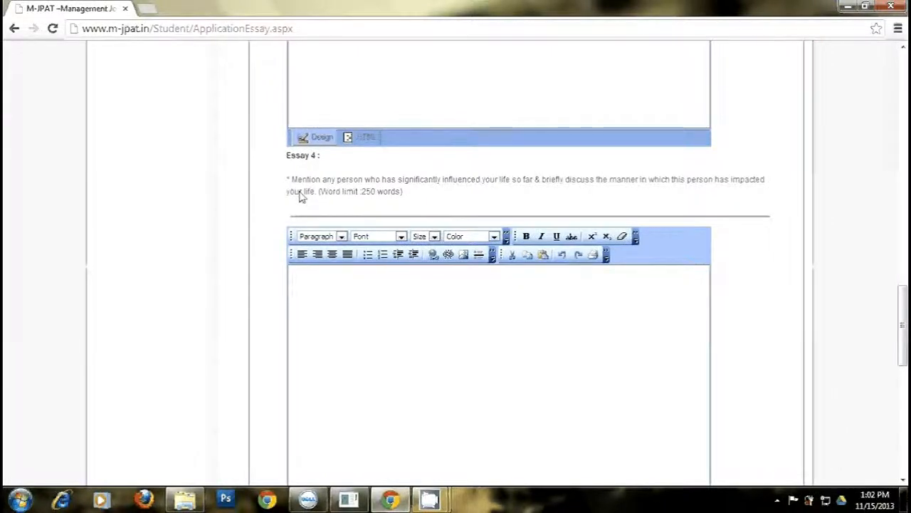
{"action": "left_click_drag", "start_coordinate": [291, 179], "coordinate": [538, 205]}
{"action": "left_click", "coordinate": [618, 211]}
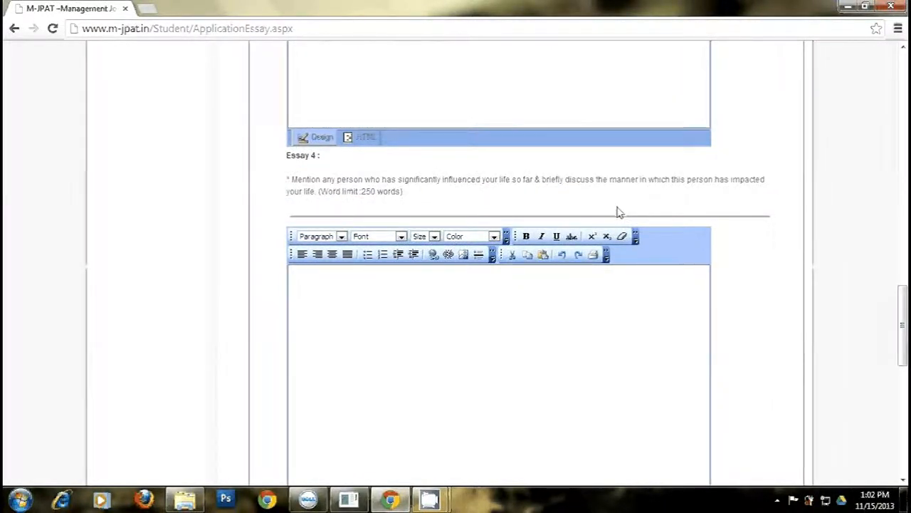
{"action": "left_click_drag", "start_coordinate": [898, 298], "coordinate": [900, 319]}
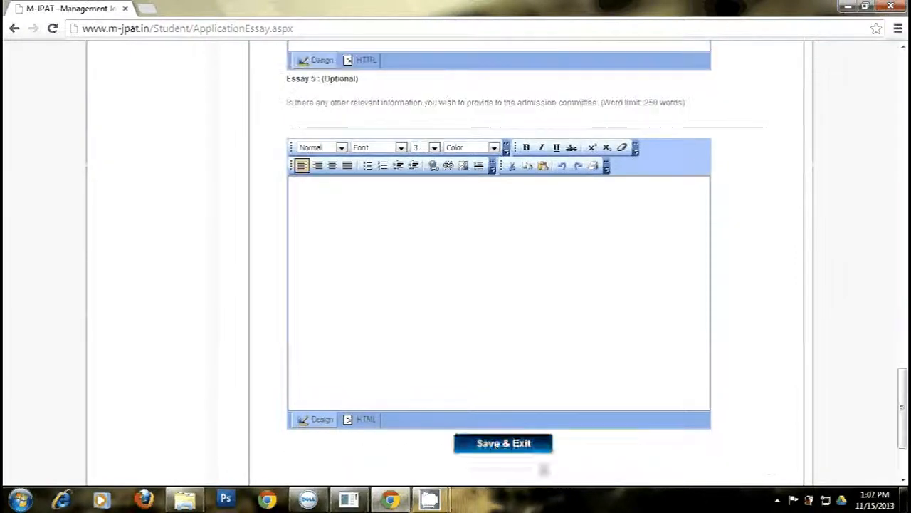
{"action": "left_click", "coordinate": [501, 445]}
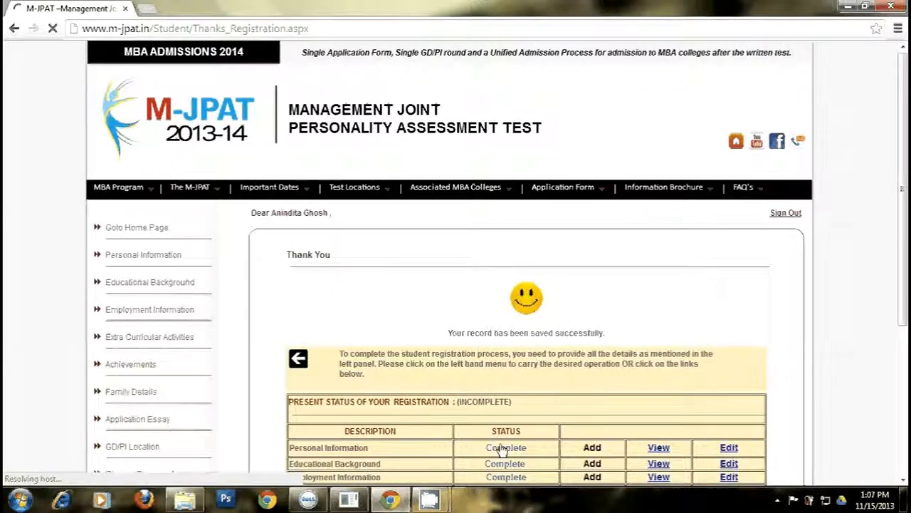
- Open the GD/PI Location form from its row in the status table
{"action": "left_click_drag", "start_coordinate": [903, 294], "coordinate": [903, 384]}
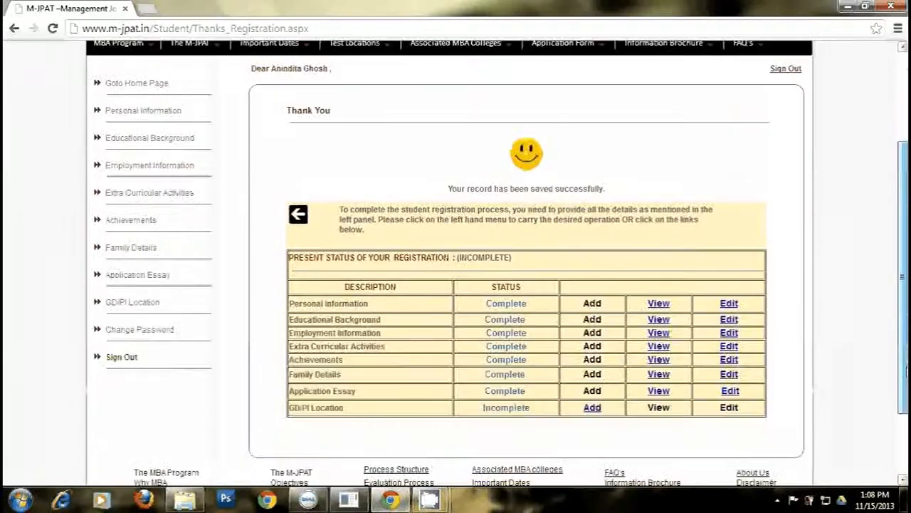
{"action": "left_click", "coordinate": [592, 408]}
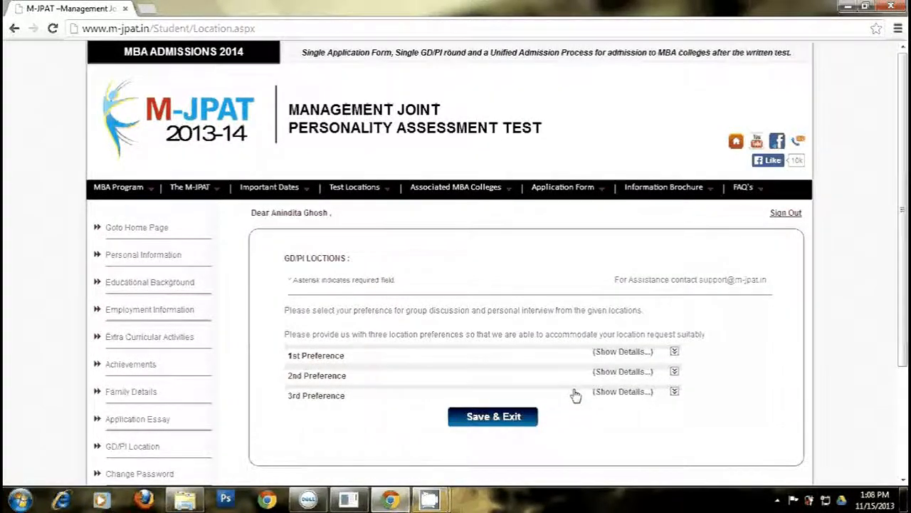
- Set Pune as the 1st GD/PI location preference
{"action": "left_click", "coordinate": [561, 350]}
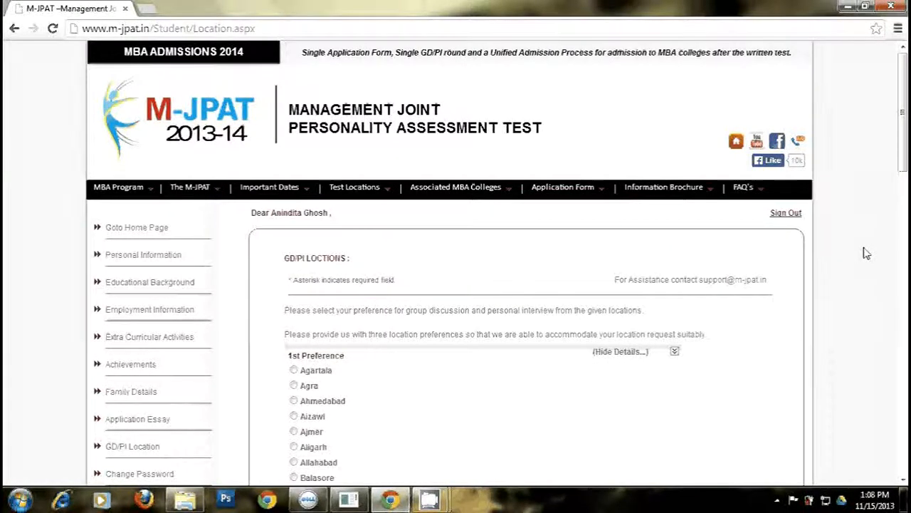
{"action": "scroll", "coordinate": [867, 254], "scroll_direction": "down", "scroll_amount": 2}
{"action": "left_click_drag", "start_coordinate": [904, 191], "coordinate": [906, 354]}
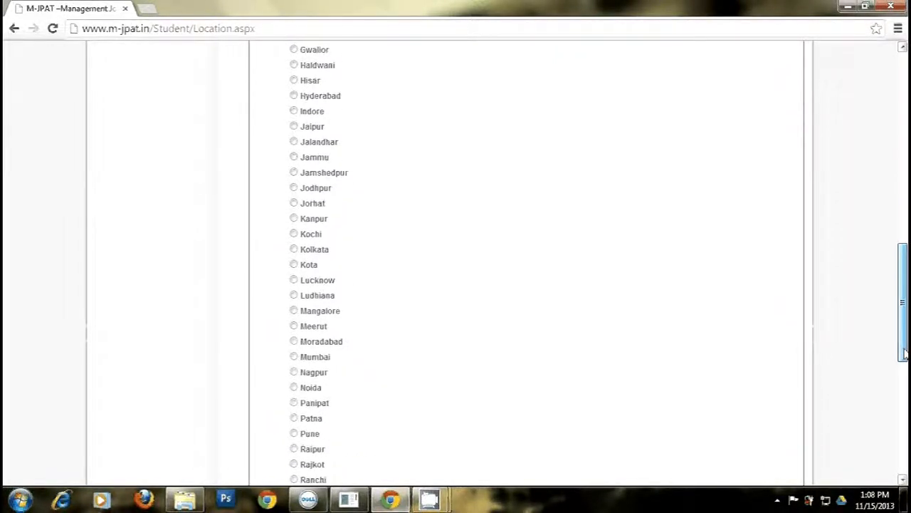
{"action": "left_click", "coordinate": [295, 431]}
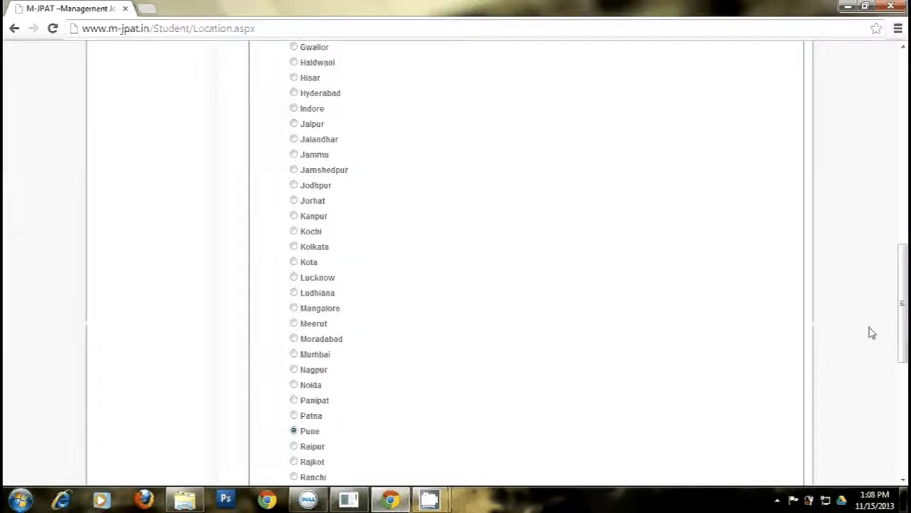
{"action": "left_click_drag", "start_coordinate": [902, 307], "coordinate": [903, 186]}
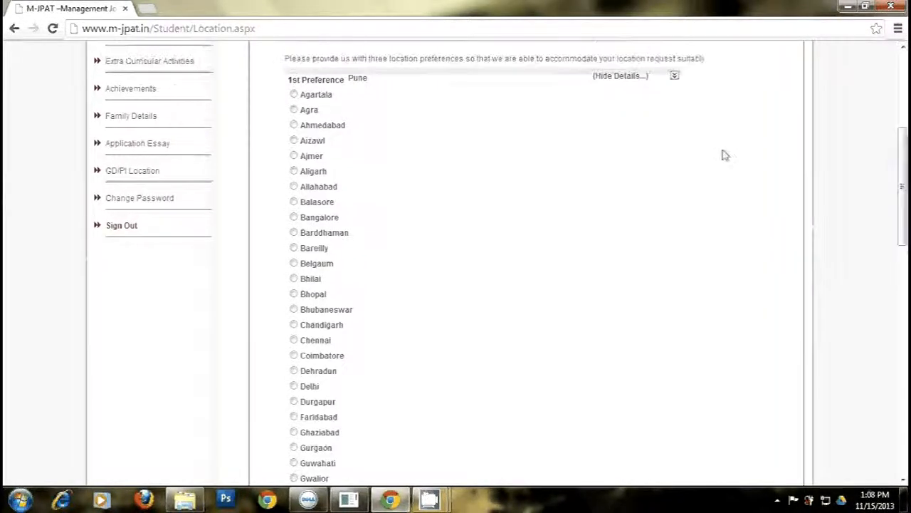
{"action": "left_click", "coordinate": [603, 77]}
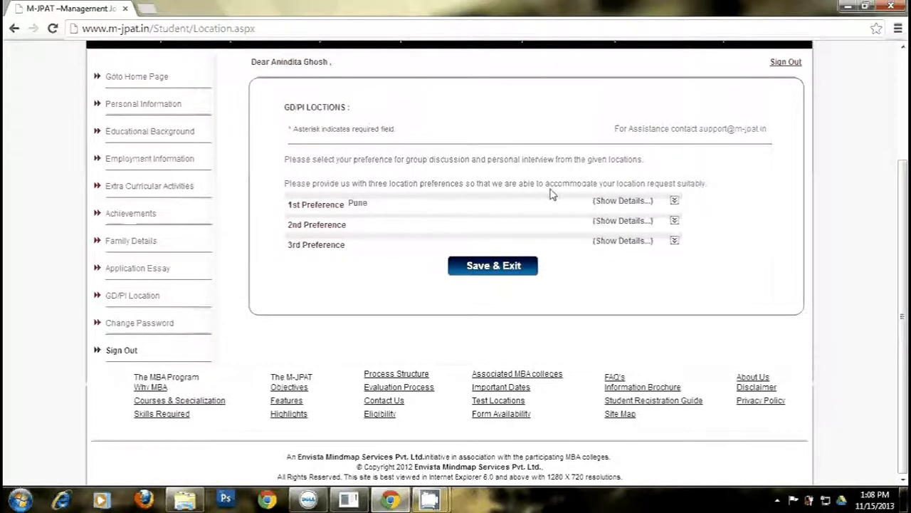
- Set Ahmedabad as the 2nd preference and Delhi as the 3rd preference
{"action": "left_click", "coordinate": [611, 222]}
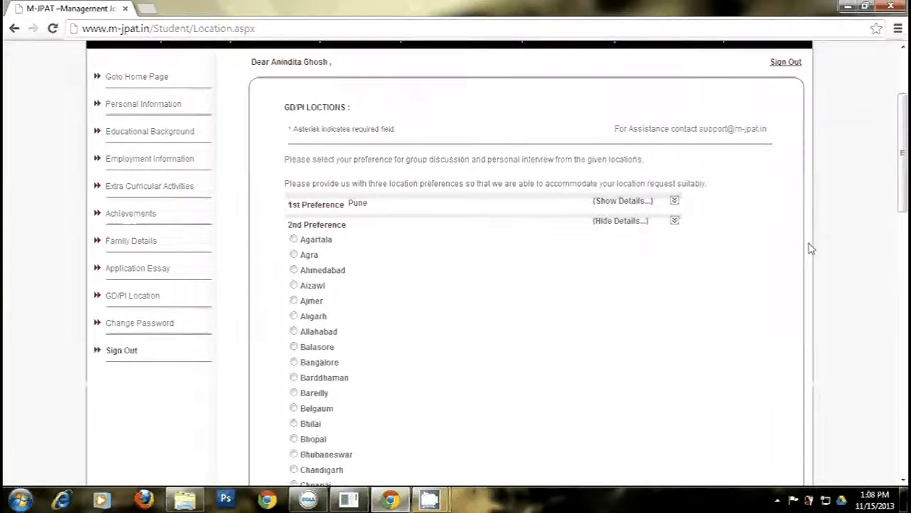
{"action": "left_click", "coordinate": [293, 272]}
{"action": "left_click", "coordinate": [619, 222]}
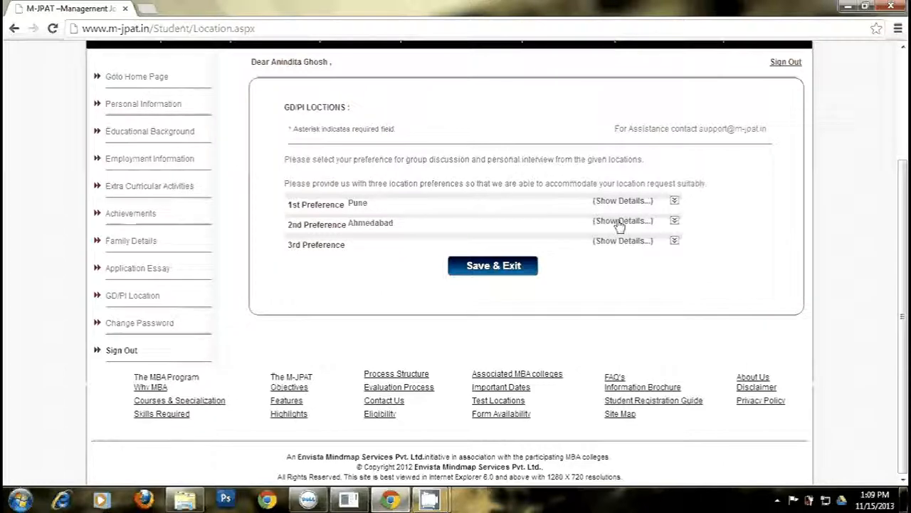
{"action": "left_click", "coordinate": [627, 242]}
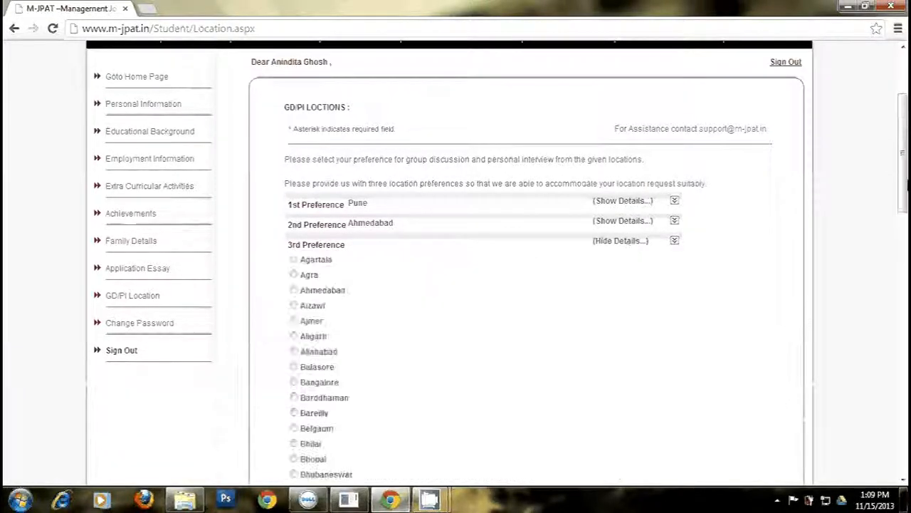
{"action": "left_click_drag", "start_coordinate": [903, 186], "coordinate": [899, 237]}
{"action": "left_click", "coordinate": [295, 382]}
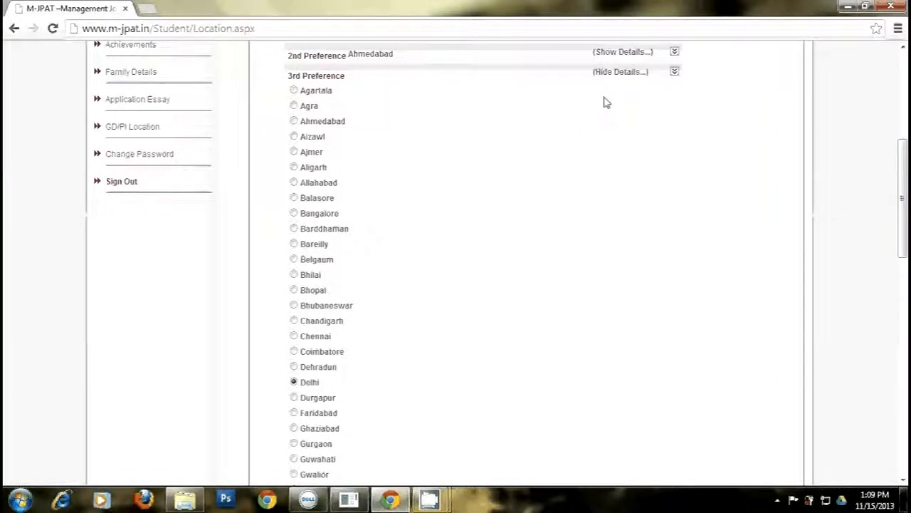
{"action": "left_click", "coordinate": [617, 74]}
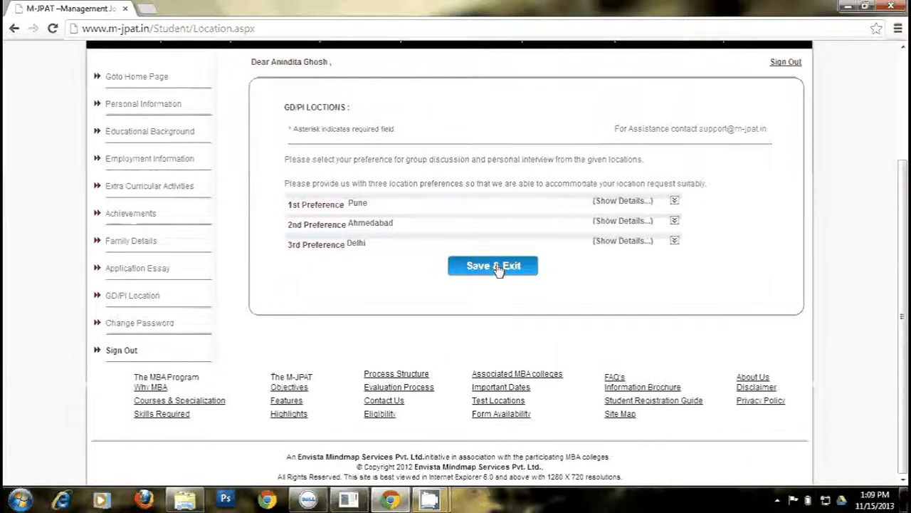
- Save the Pune, Ahmedabad, Delhi preferences and confirm registration status shows COMPLETE
{"action": "left_click", "coordinate": [498, 267]}
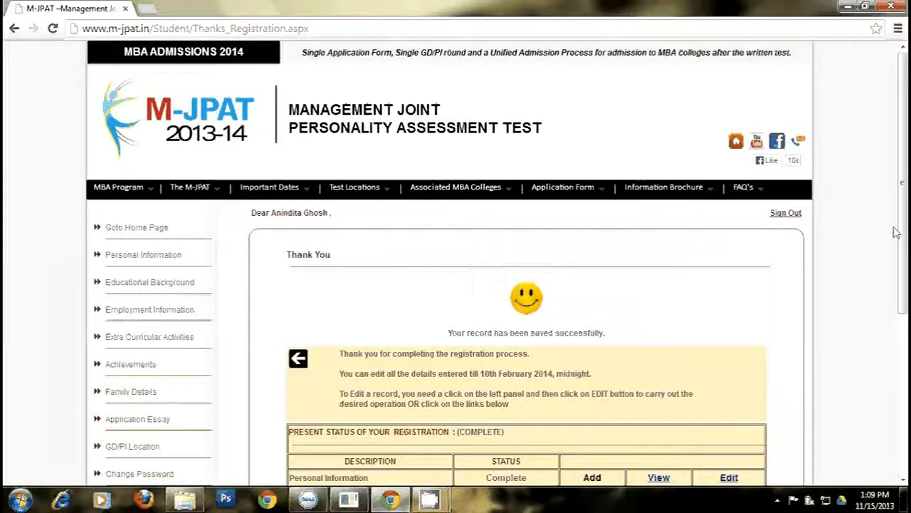
{"action": "left_click_drag", "start_coordinate": [902, 228], "coordinate": [902, 239]}
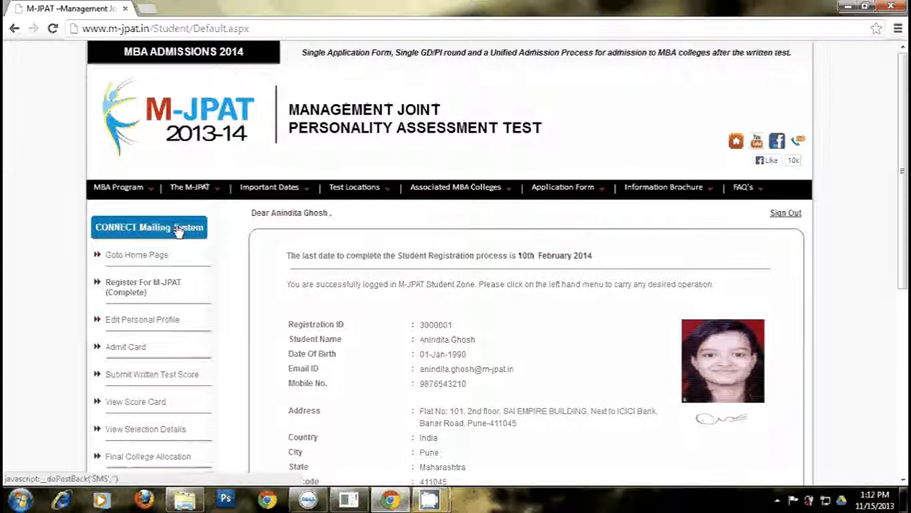
- Check the registration deadline note, then sign out of the student account
{"action": "left_click_drag", "start_coordinate": [285, 257], "coordinate": [618, 267]}
{"action": "left_click", "coordinate": [618, 267]}
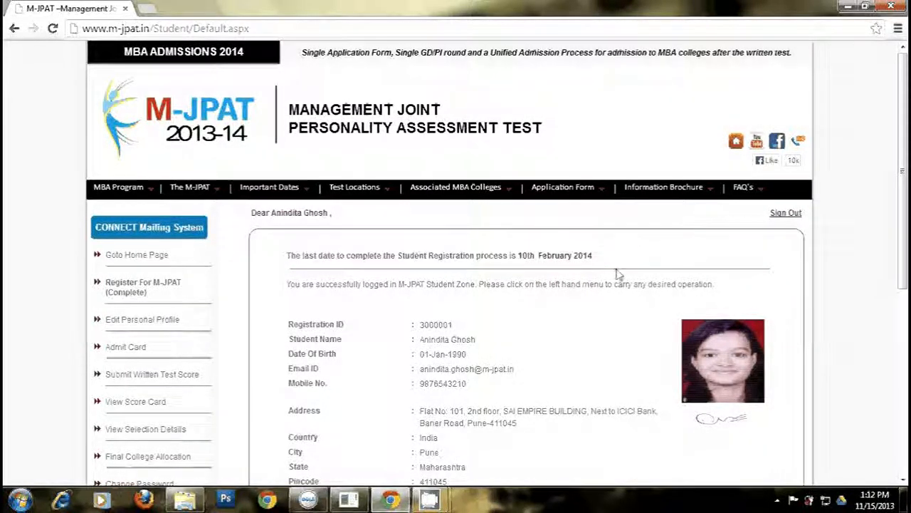
{"action": "left_click", "coordinate": [791, 215]}
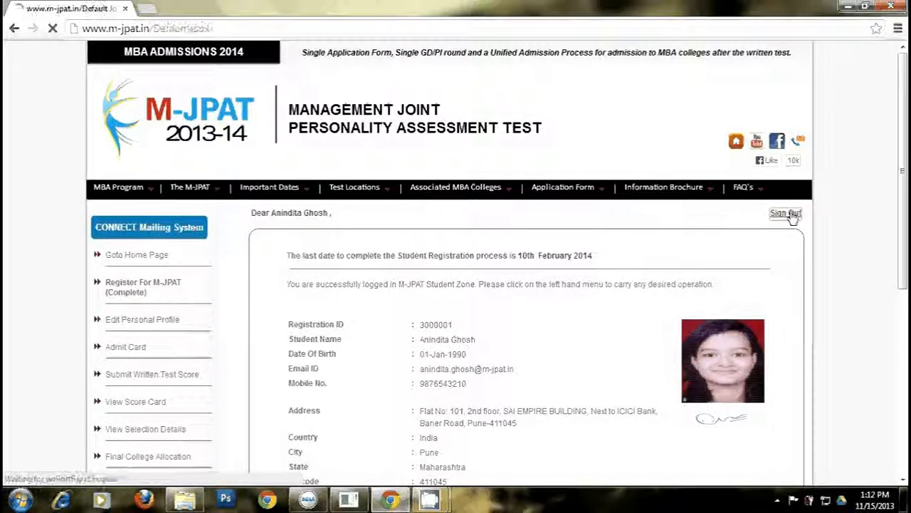